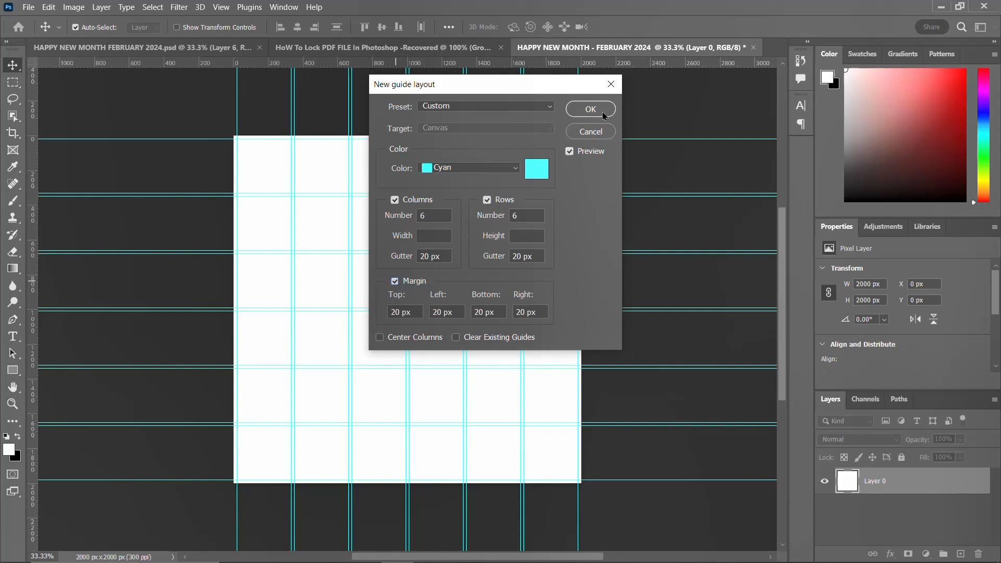
Step: Apply the new guide layout of 6 columns and 6 rows with 20 px gutters and margins, clearing existing guides
click(456, 338)
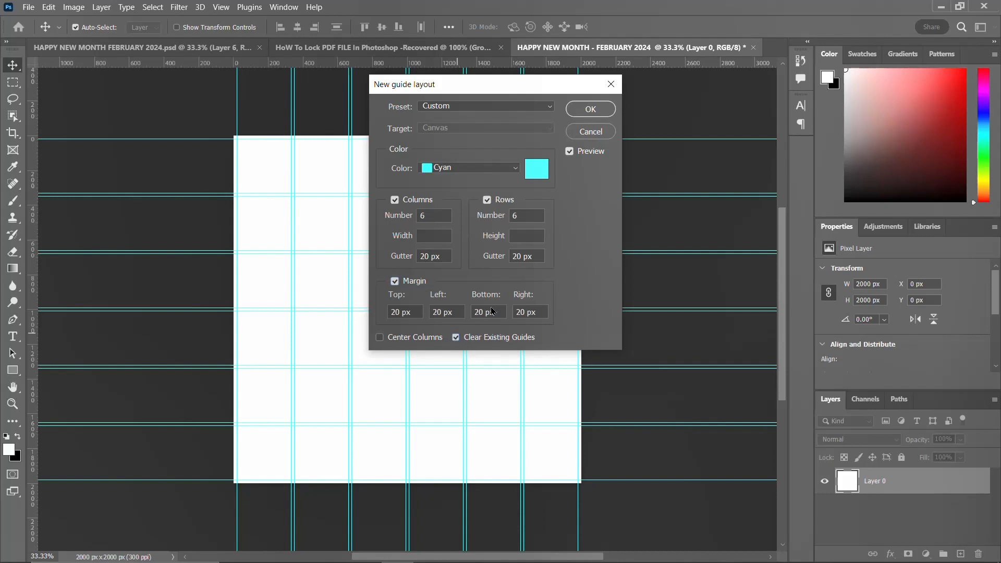
click(587, 108)
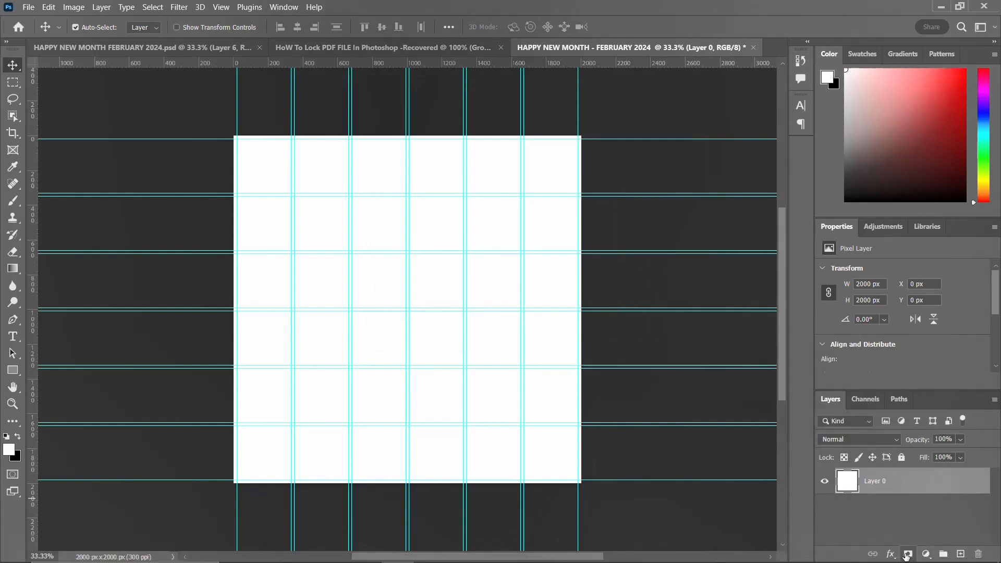
click(907, 554)
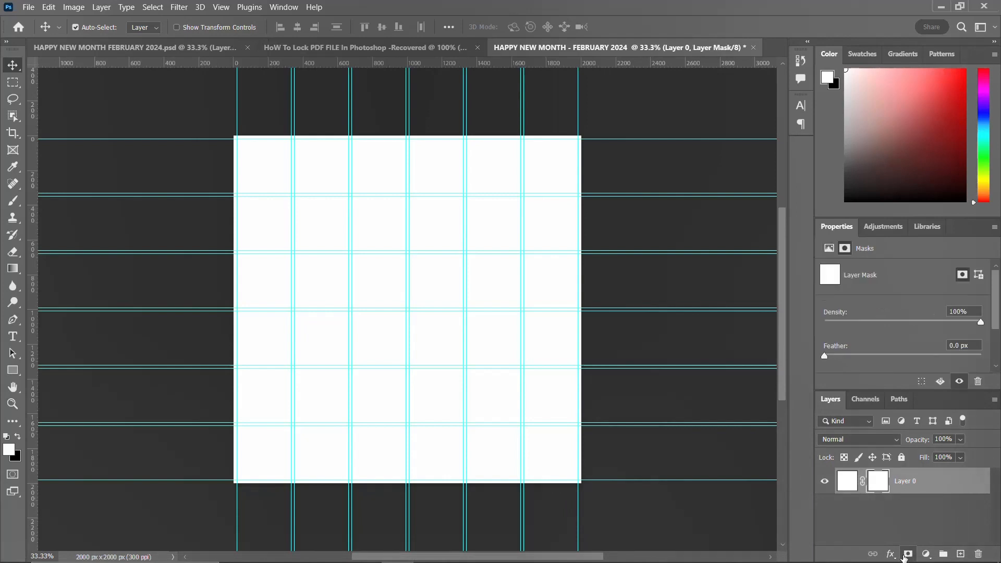
key(ctrl+z)
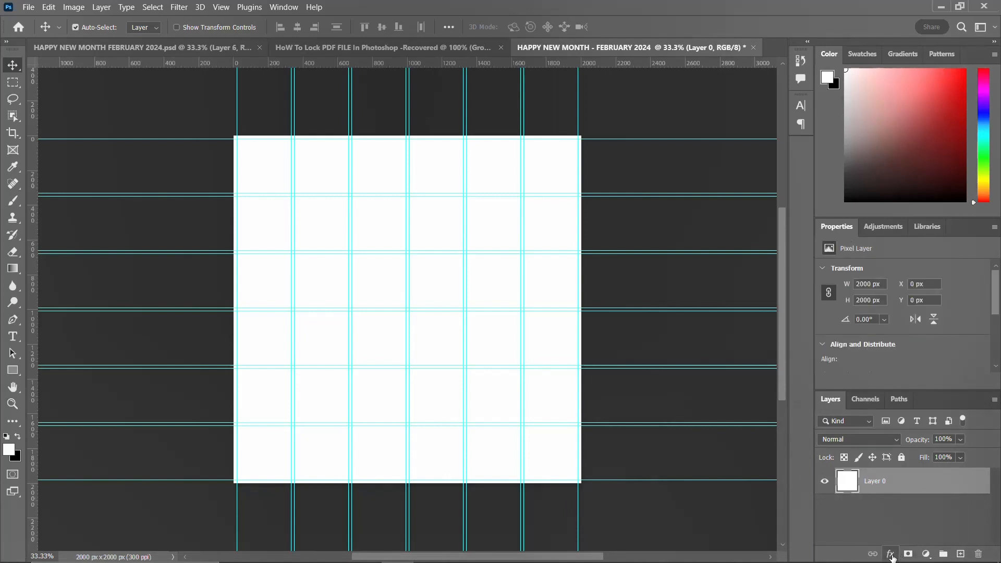
click(890, 554)
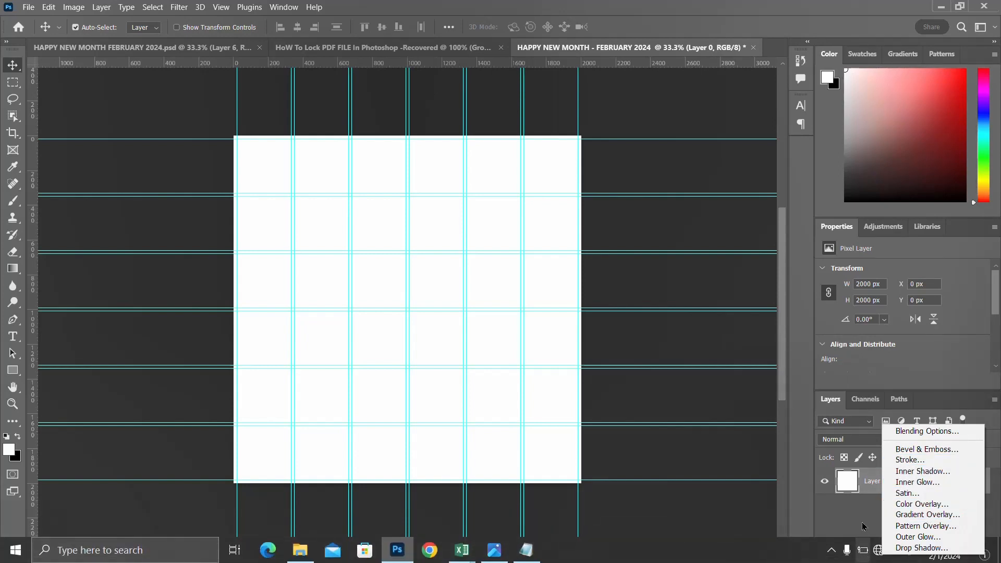
click(819, 518)
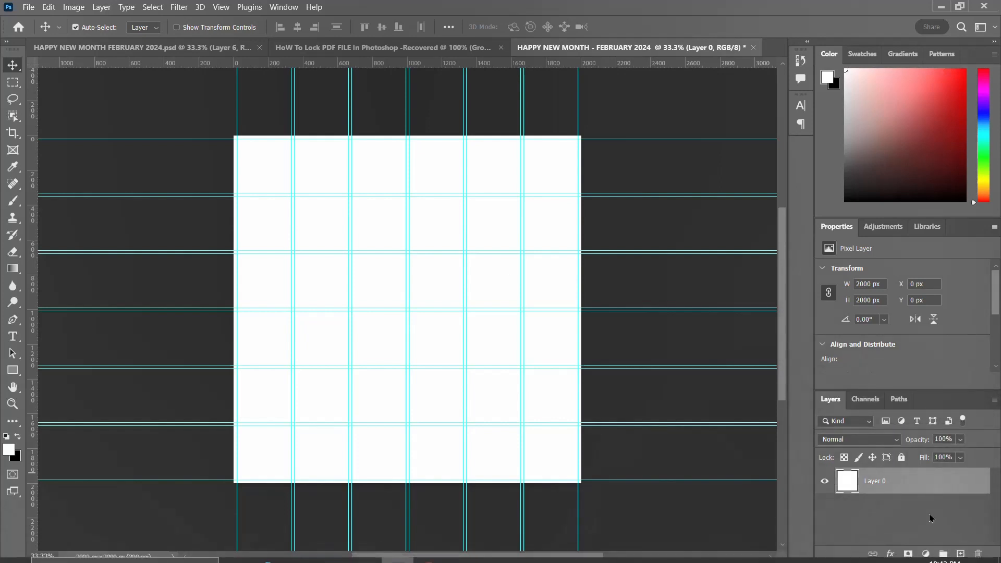
Step: Add a Gradient fill layer and choose the Black, White preset from the Basics gradients
click(926, 554)
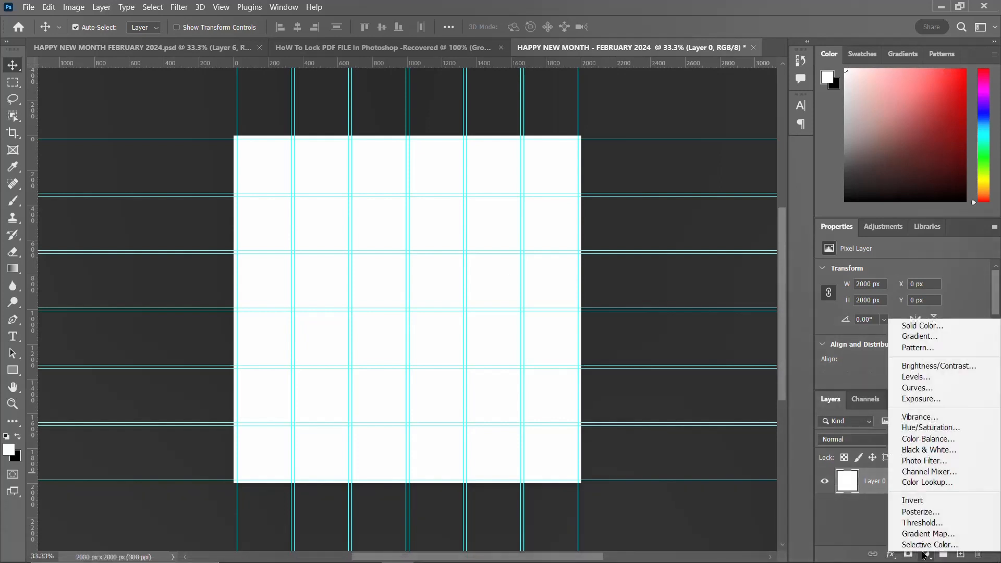
click(918, 337)
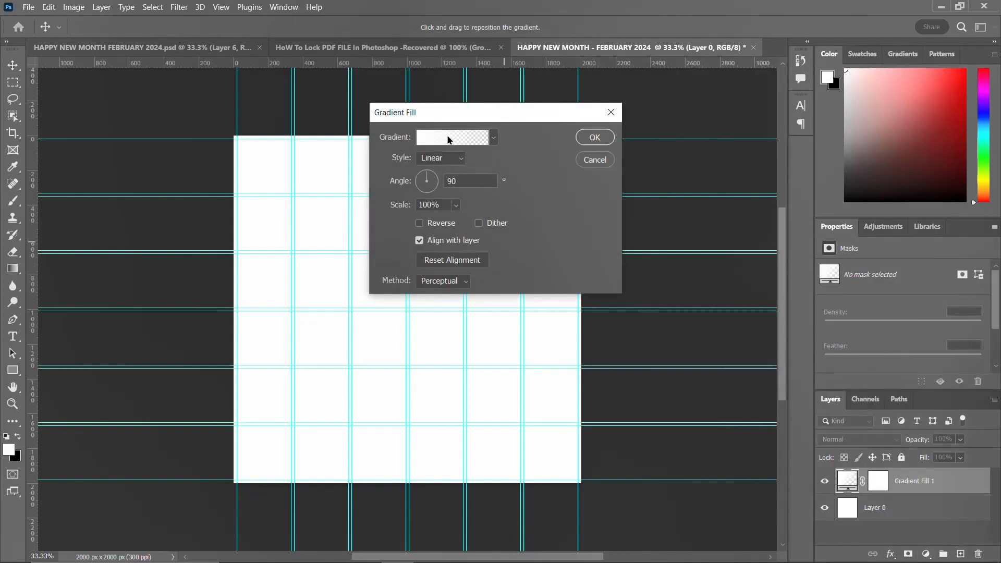
click(449, 139)
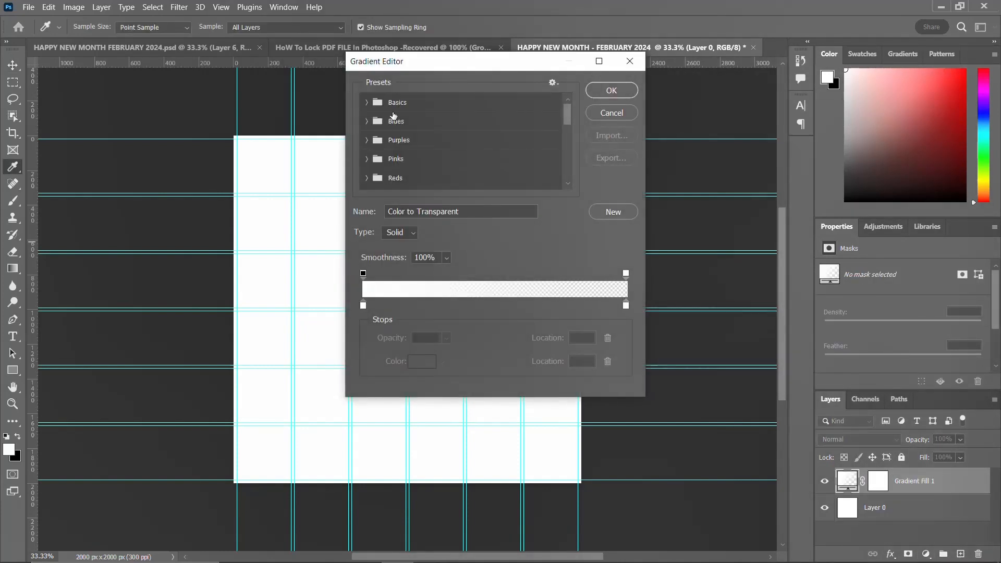
click(366, 103)
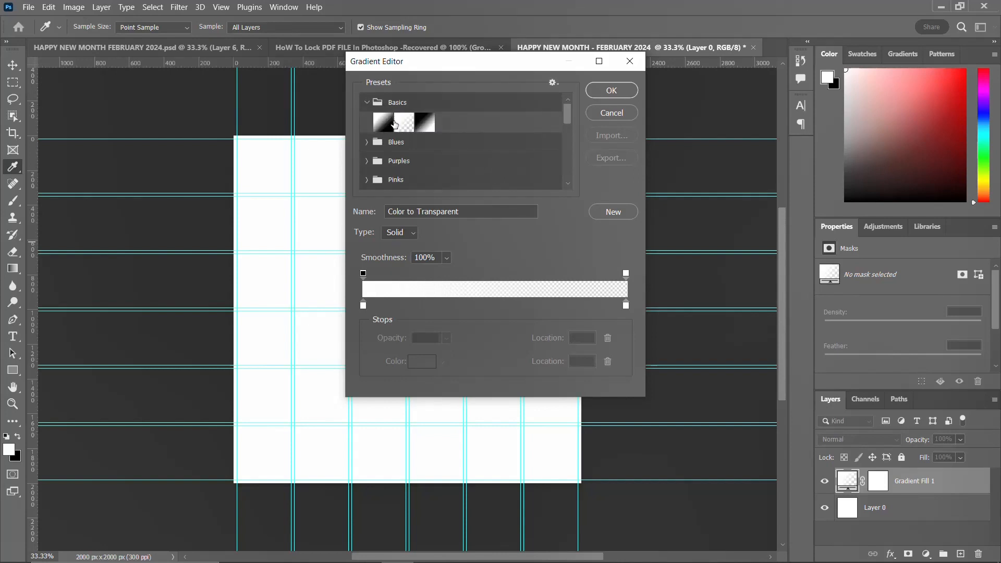
click(425, 123)
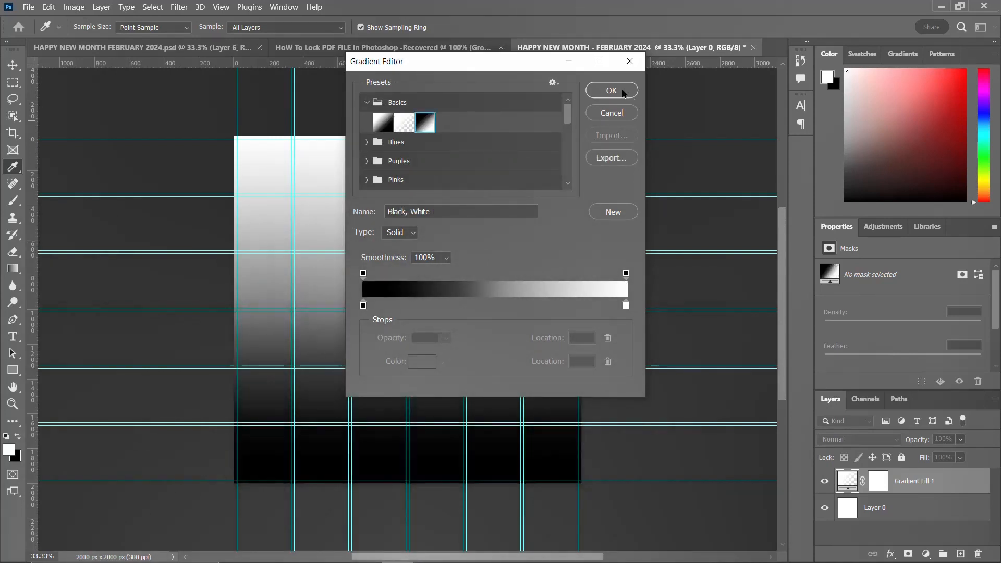
Step: Set the gradient's left stop colour to 171518, copying the hex code from the Notepad notes
double_click(364, 305)
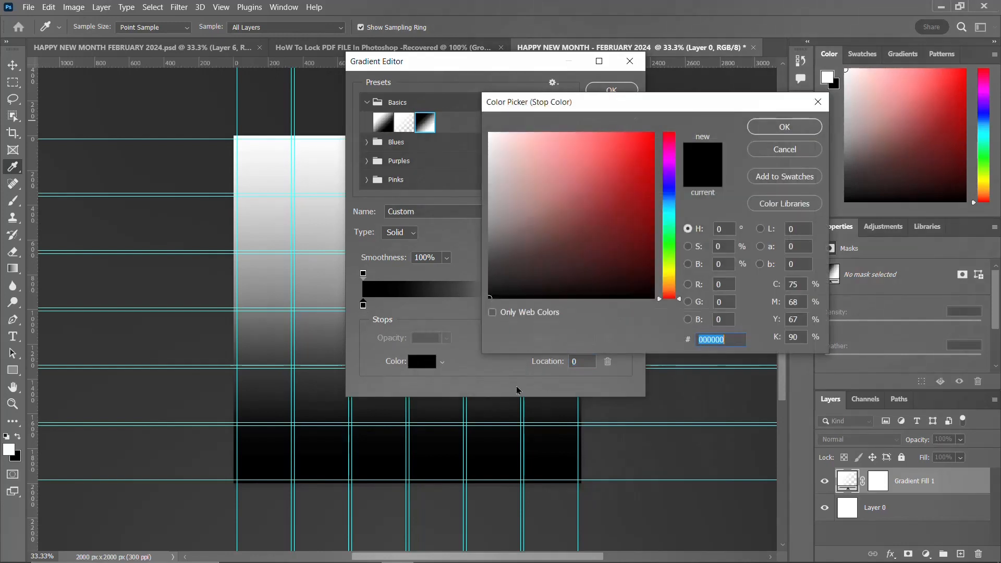
click(526, 557)
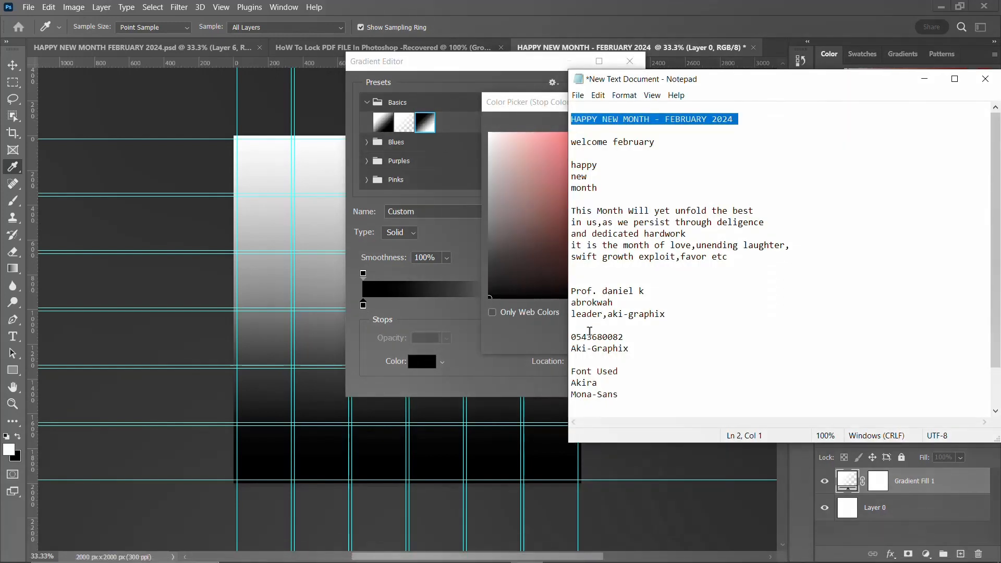
scroll(627, 358, down, 2)
double_click(591, 394)
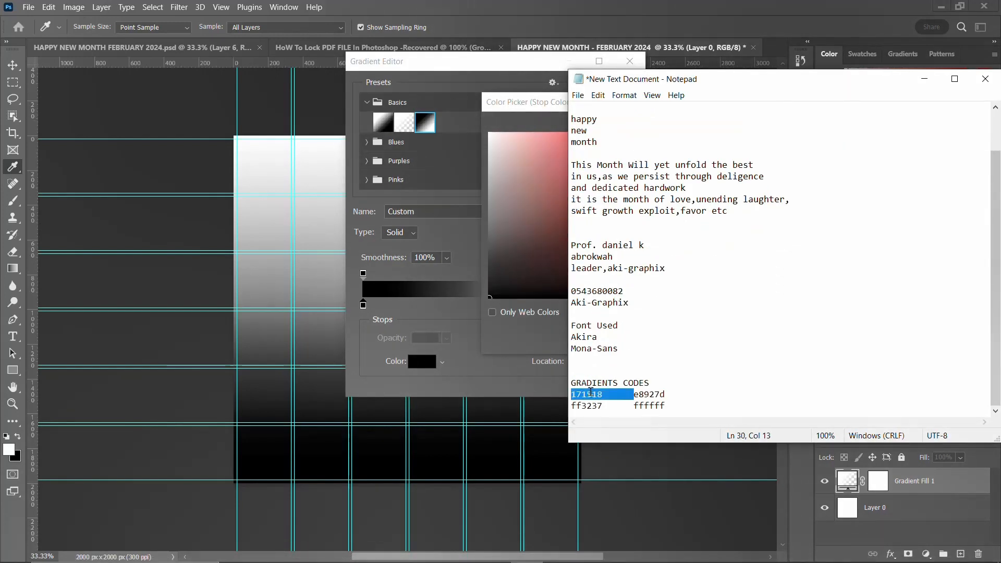
drag(601, 394, 561, 395)
key(ctrl+c)
click(509, 99)
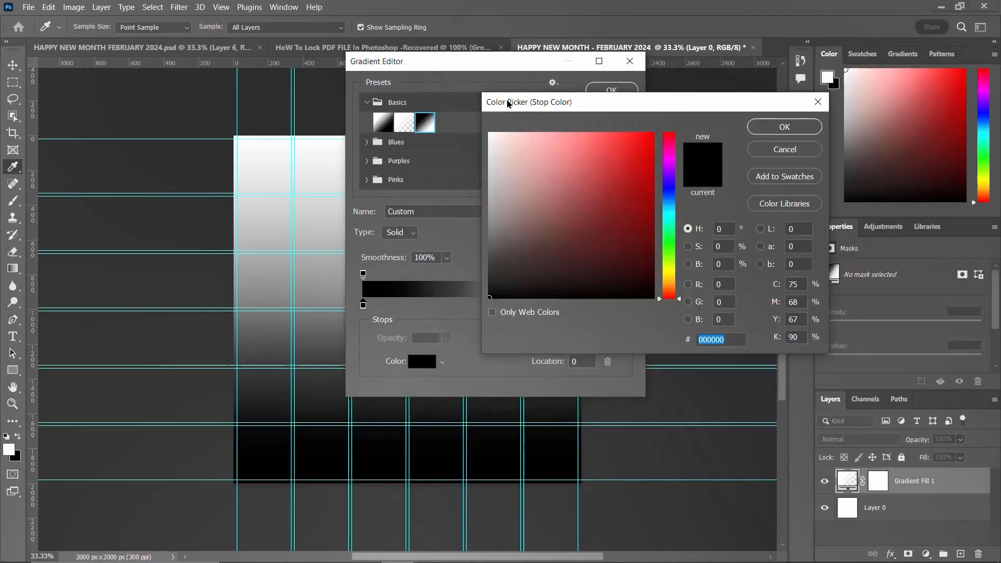
key(ctrl+v)
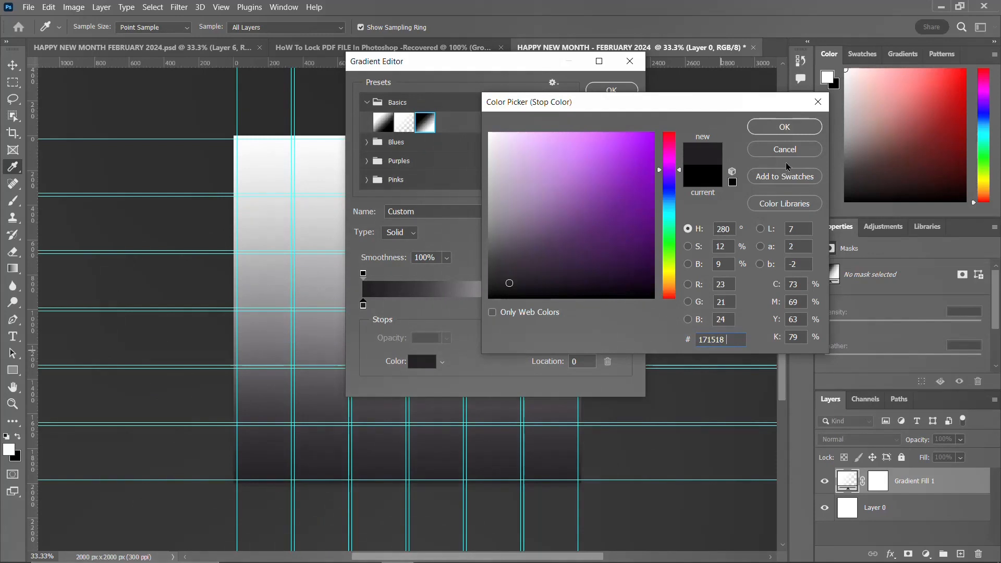
click(784, 126)
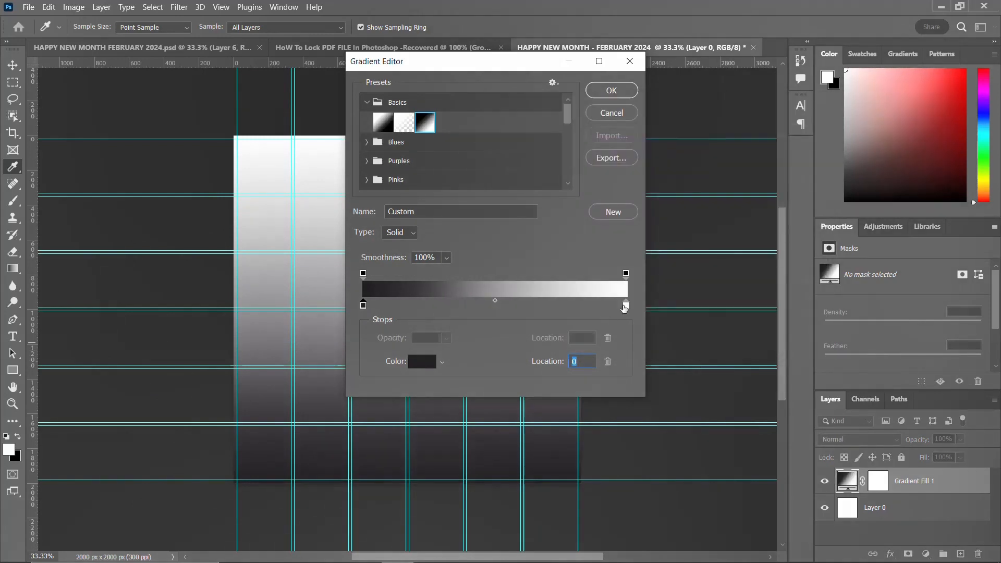
Step: Set the gradient's right stop colour to e8927d, copying the hex code from the Notepad notes
click(625, 307)
click(420, 364)
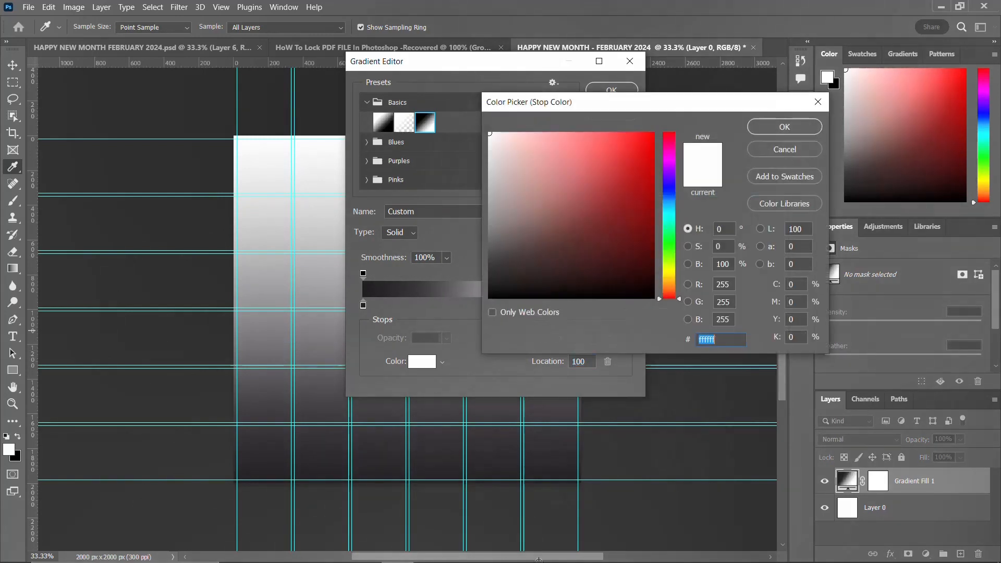
click(525, 555)
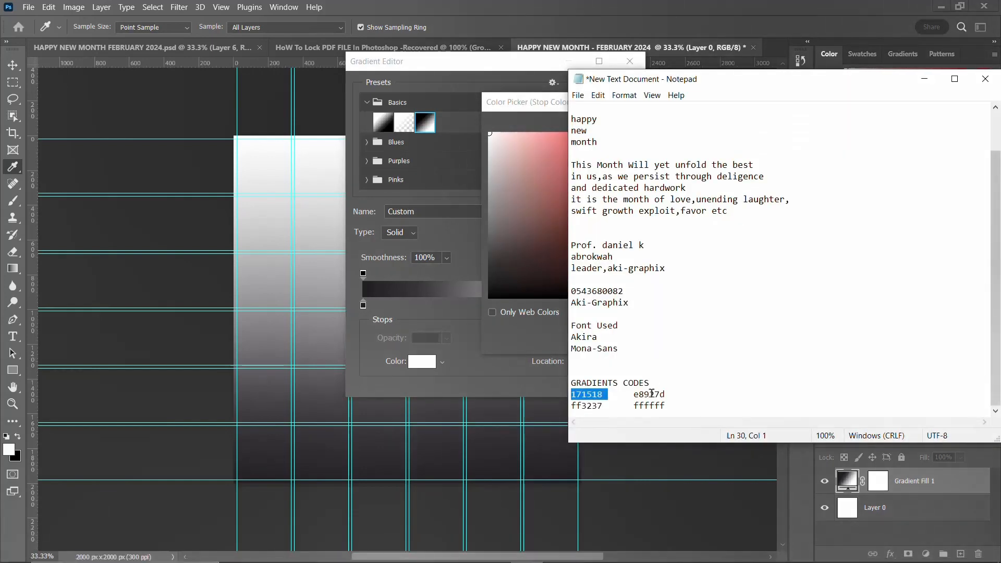
double_click(651, 393)
key(ctrl+c)
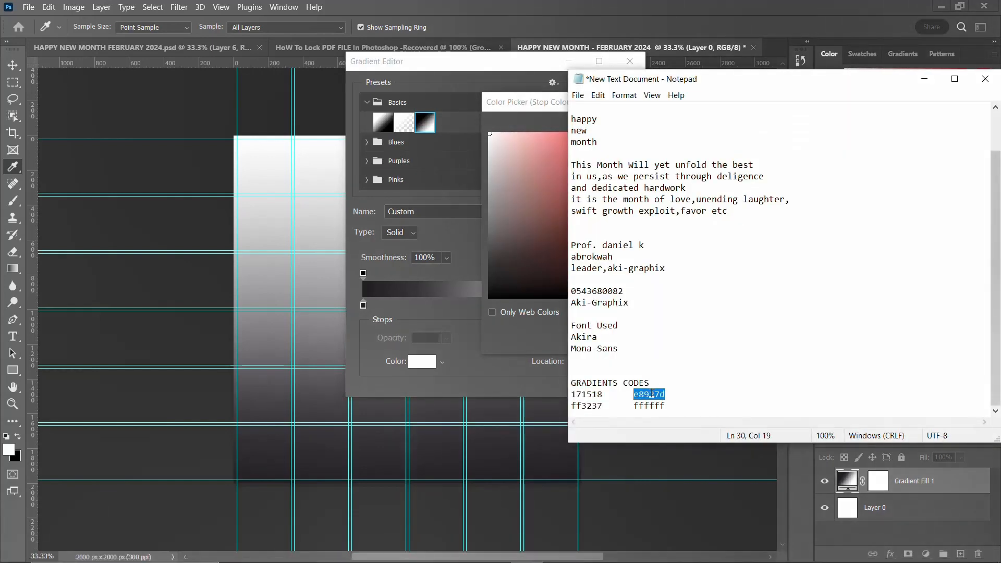
click(509, 95)
key(ctrl+v)
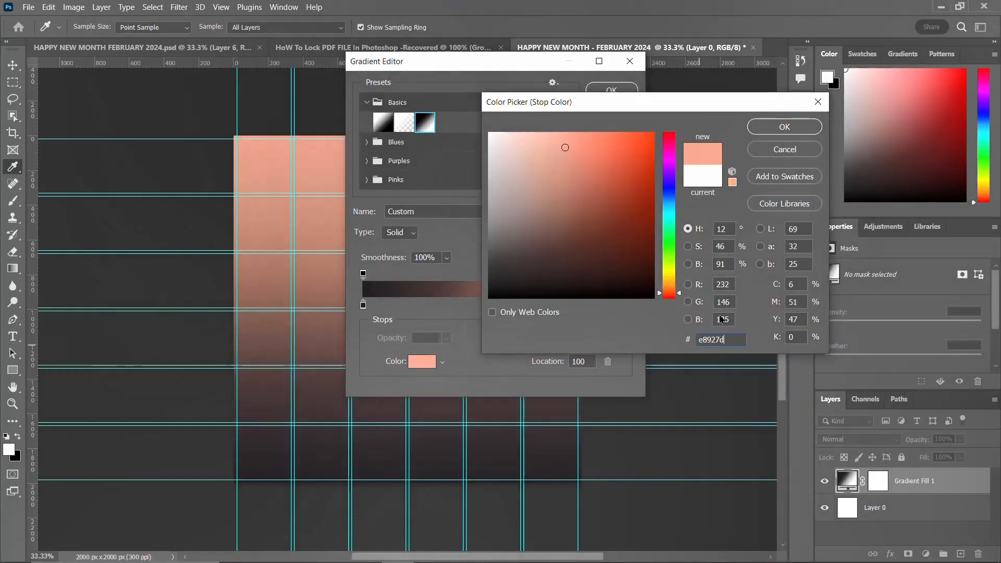
click(784, 127)
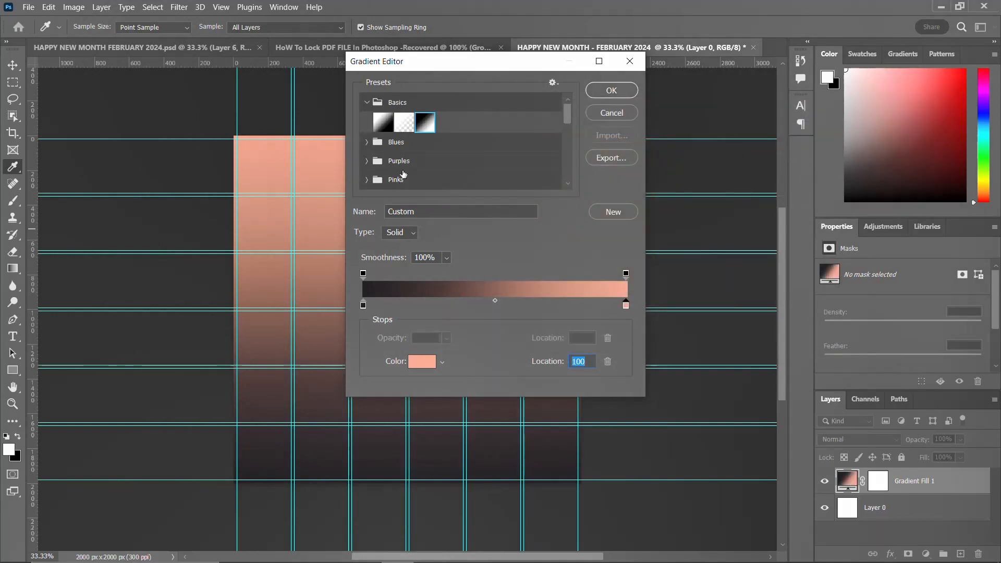
Step: Apply the gradient fill with Radial style, Reverse and Dither enabled
click(611, 91)
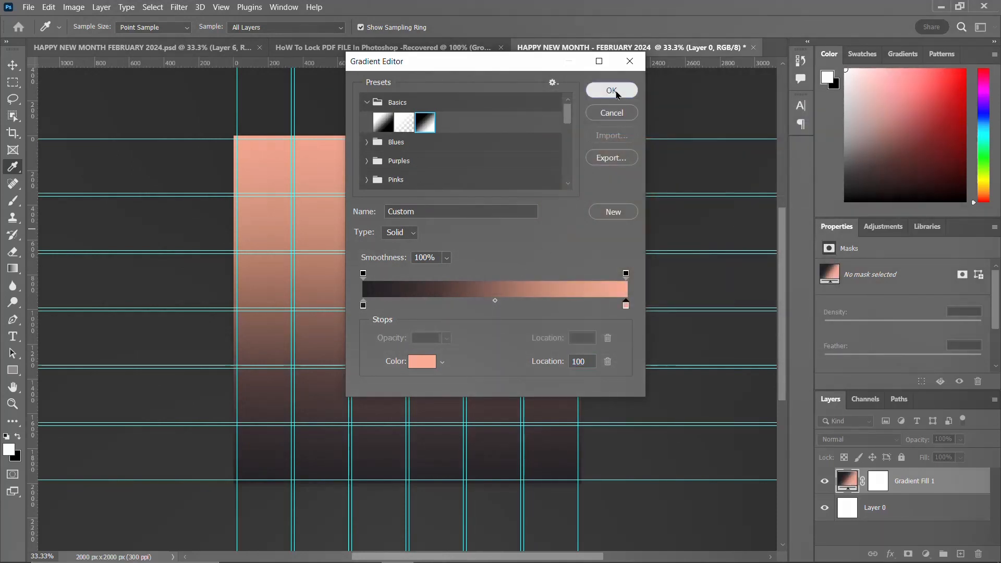
click(419, 223)
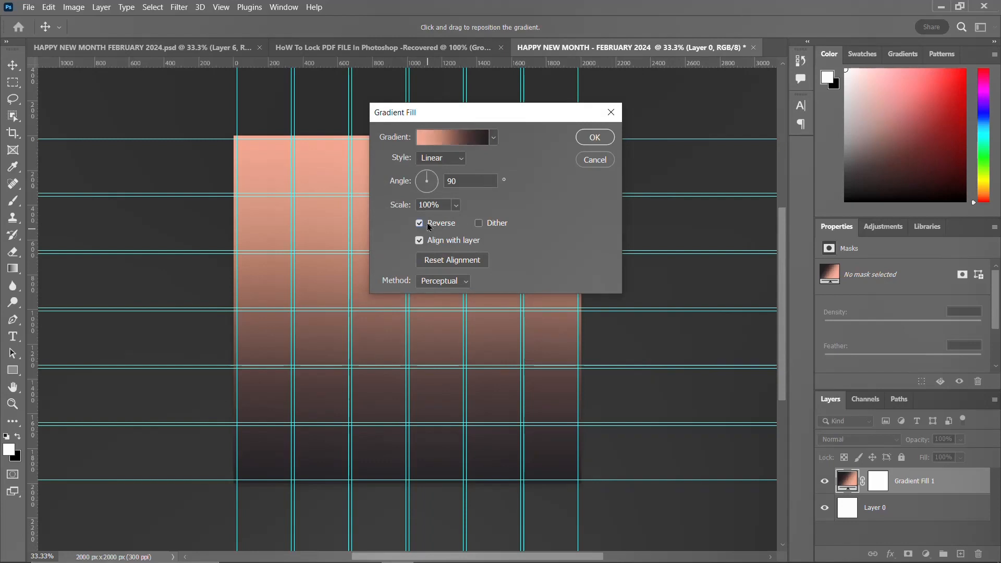
click(479, 223)
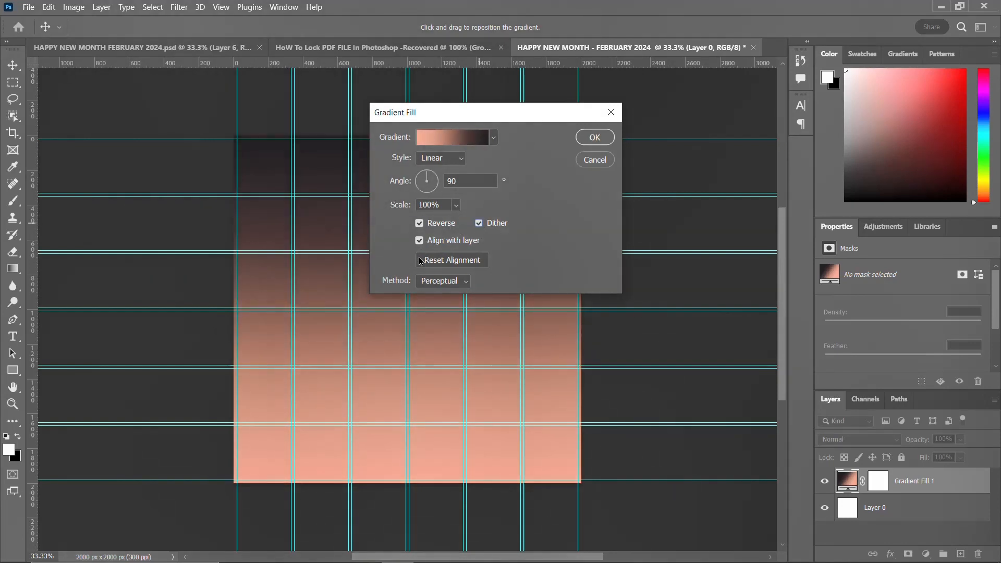
click(443, 159)
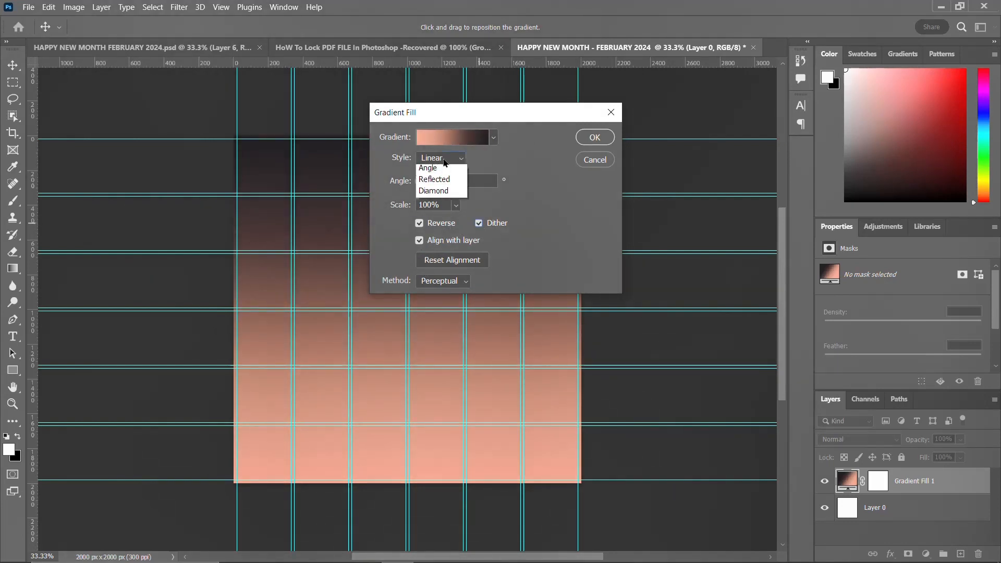
click(439, 181)
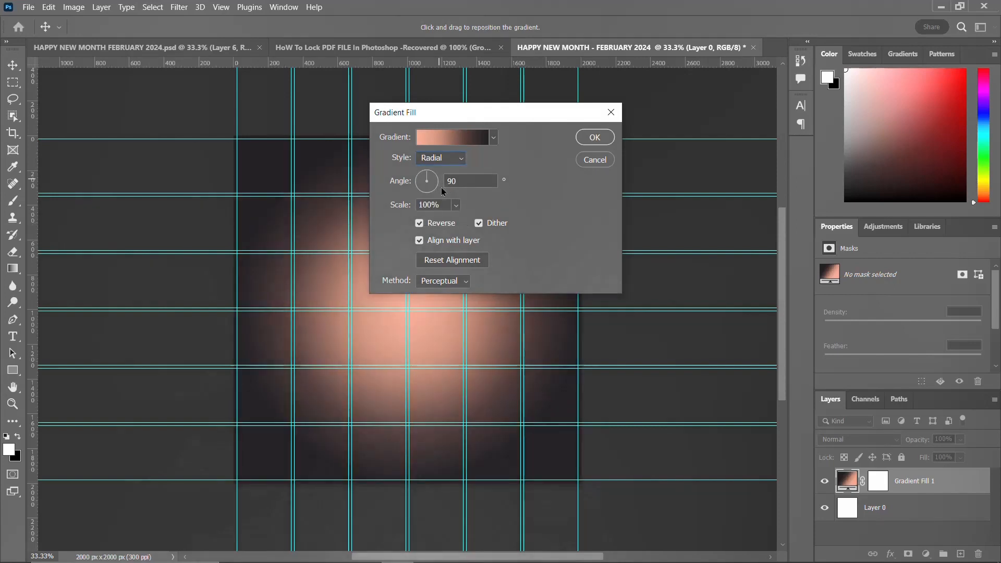
click(593, 137)
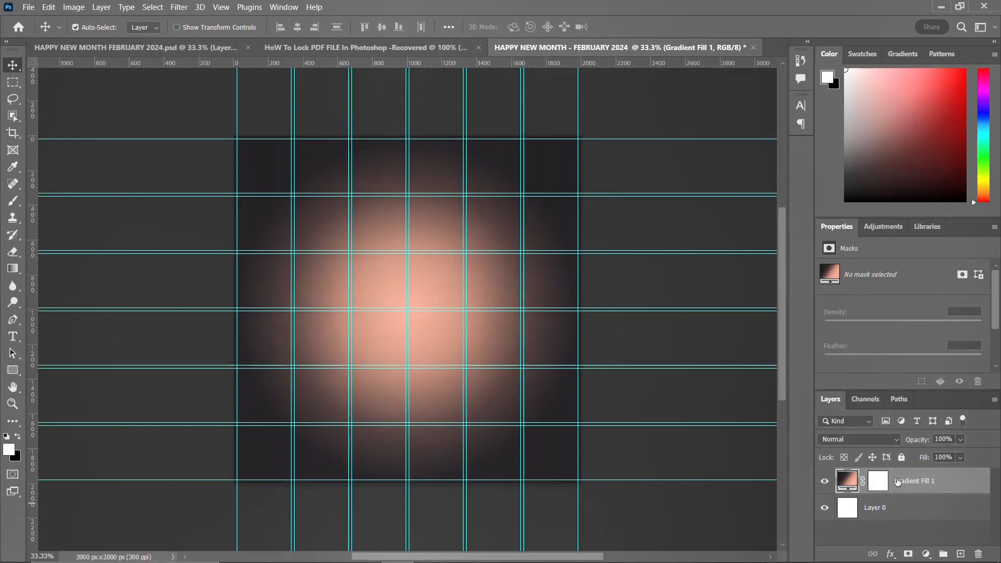
Step: Duplicate the gradient fill layer and set the copy's left gradient stop to ff3237, copied from the Notepad notes
key(ctrl+j)
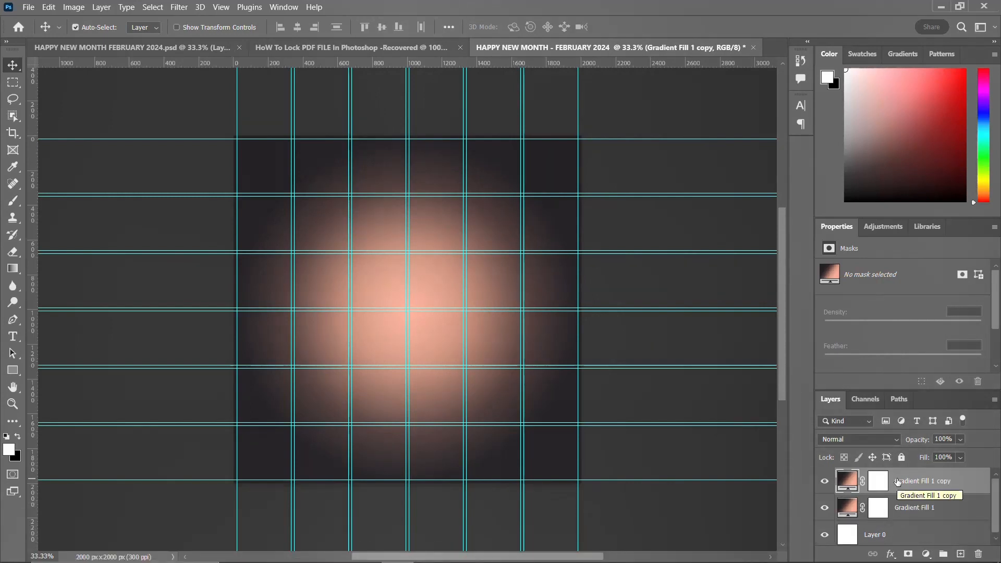
double_click(848, 481)
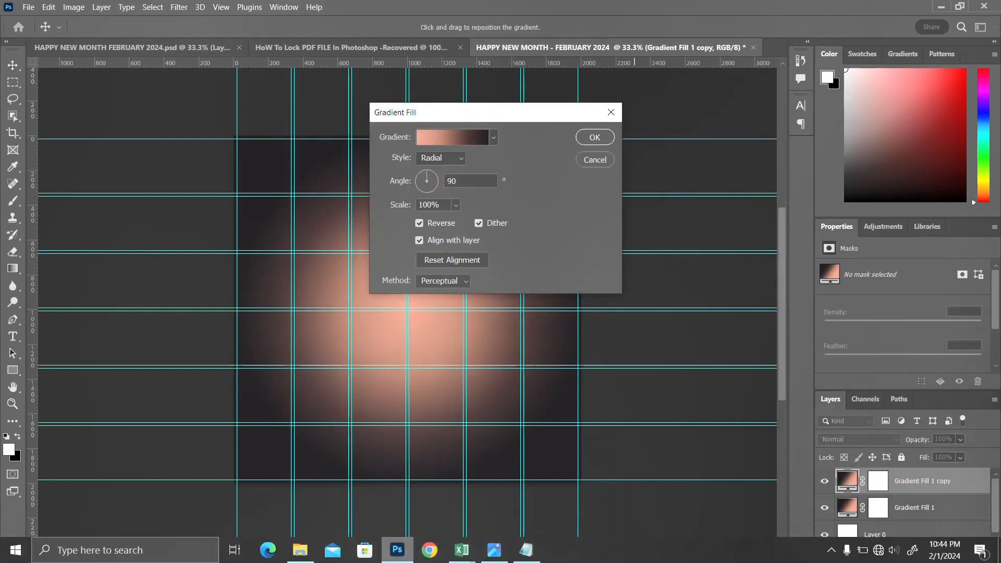
click(537, 556)
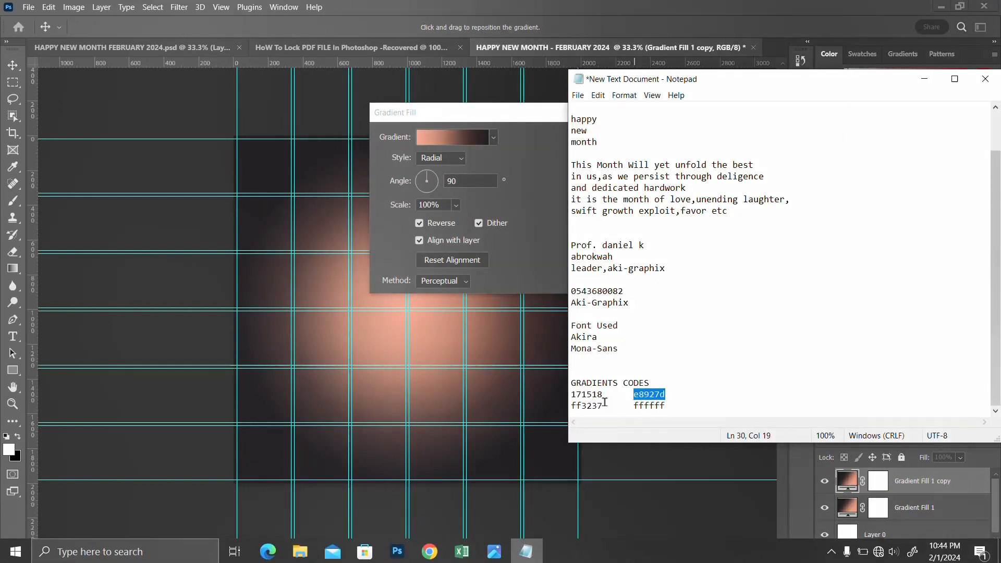
click(587, 405)
double_click(587, 406)
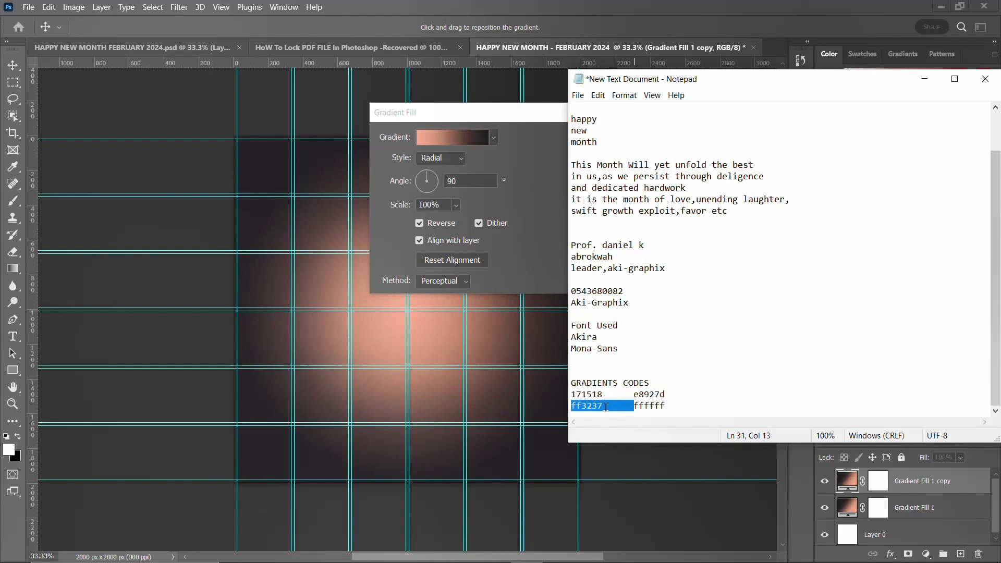
drag(603, 406, 560, 403)
key(ctrl+c)
click(517, 111)
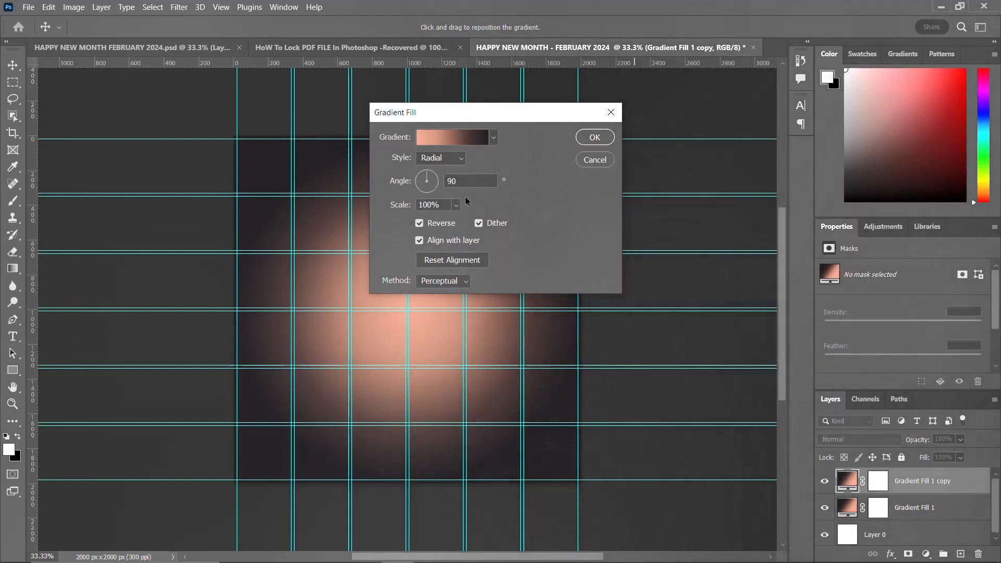
click(452, 137)
click(362, 306)
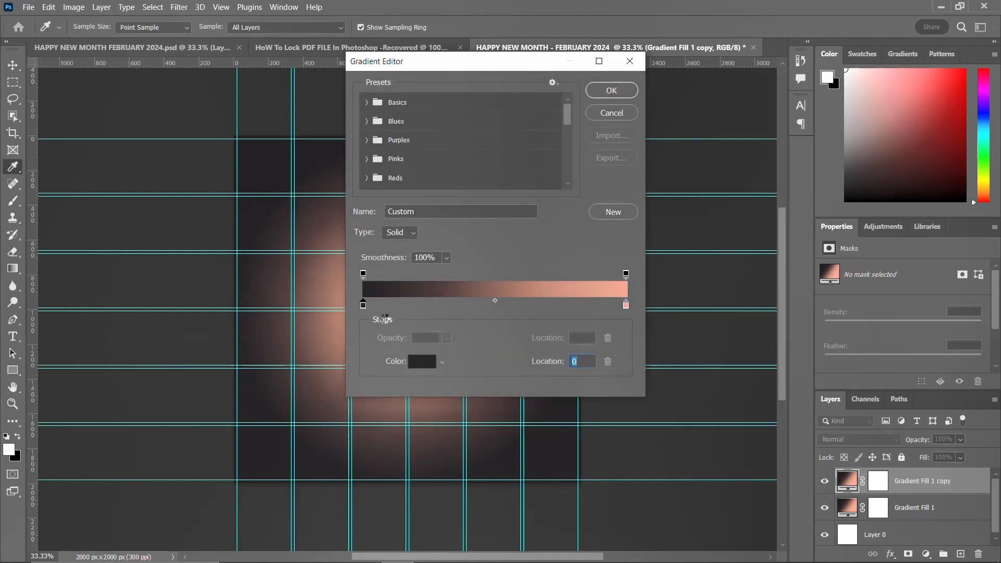
click(422, 361)
key(ctrl+v)
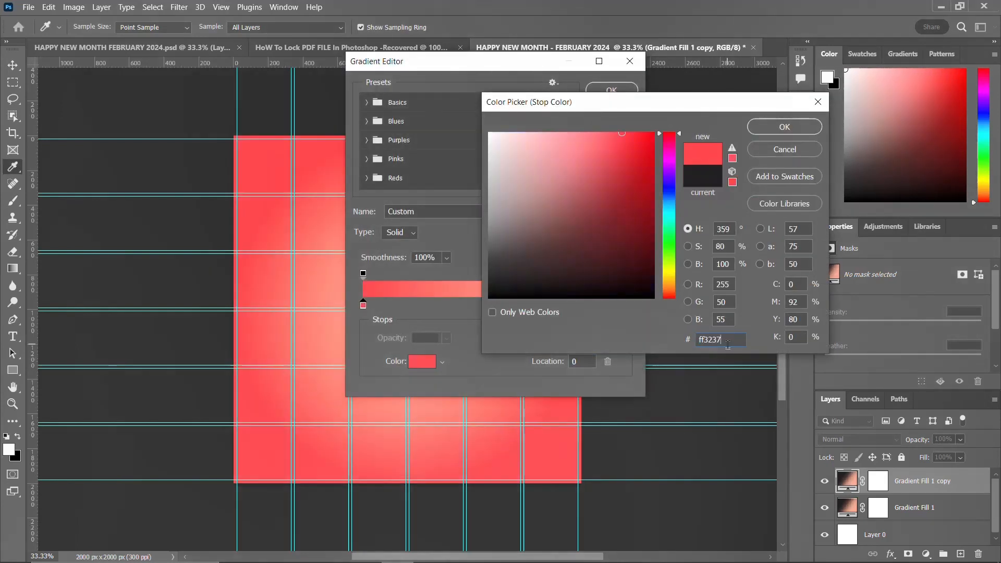
click(784, 127)
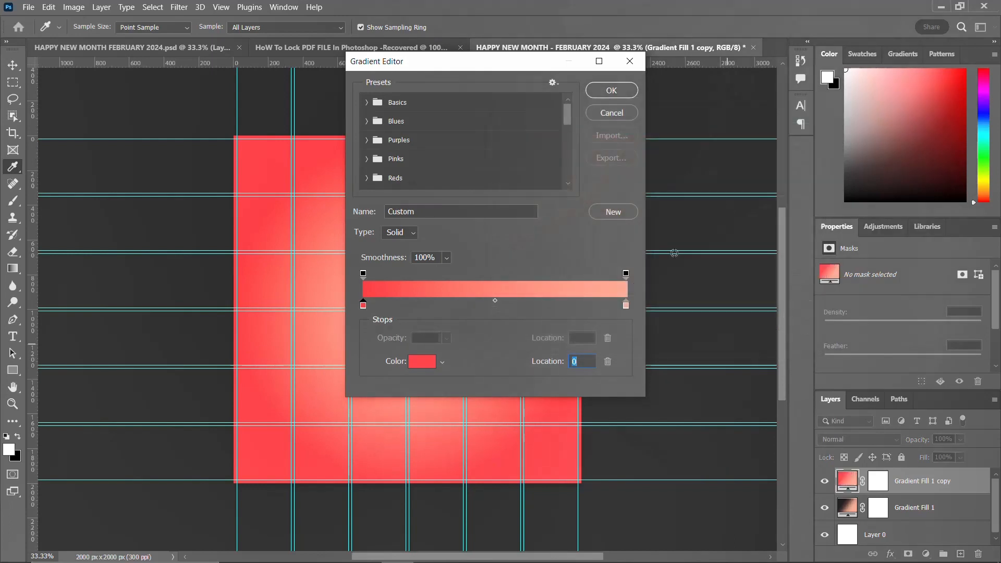
Step: Set the copy's right gradient stop to ffffff, copied from the Notepad notes, and apply the gradient fill
click(626, 305)
click(423, 361)
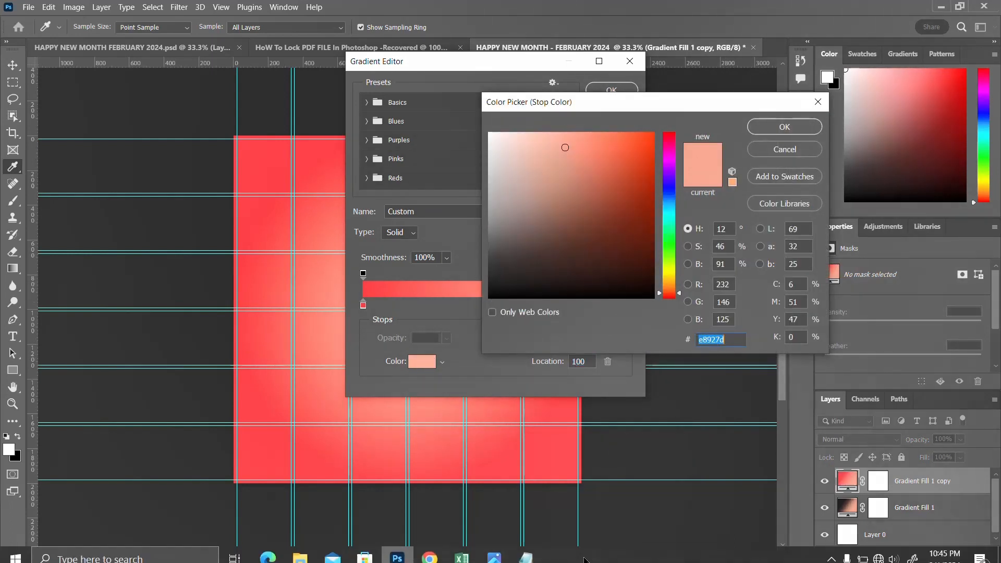
click(525, 550)
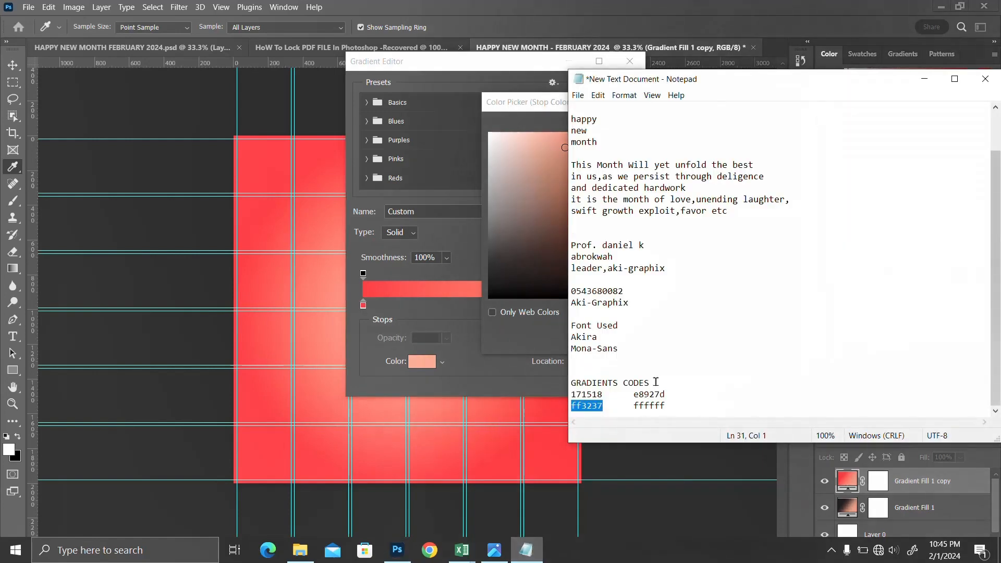
double_click(646, 406)
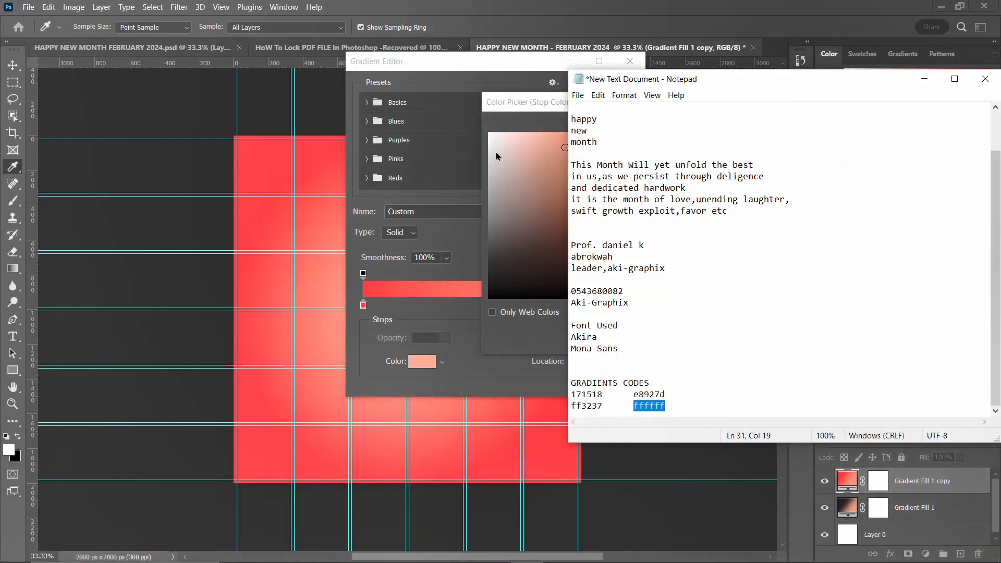
key(ctrl+c)
click(519, 111)
key(ctrl+v)
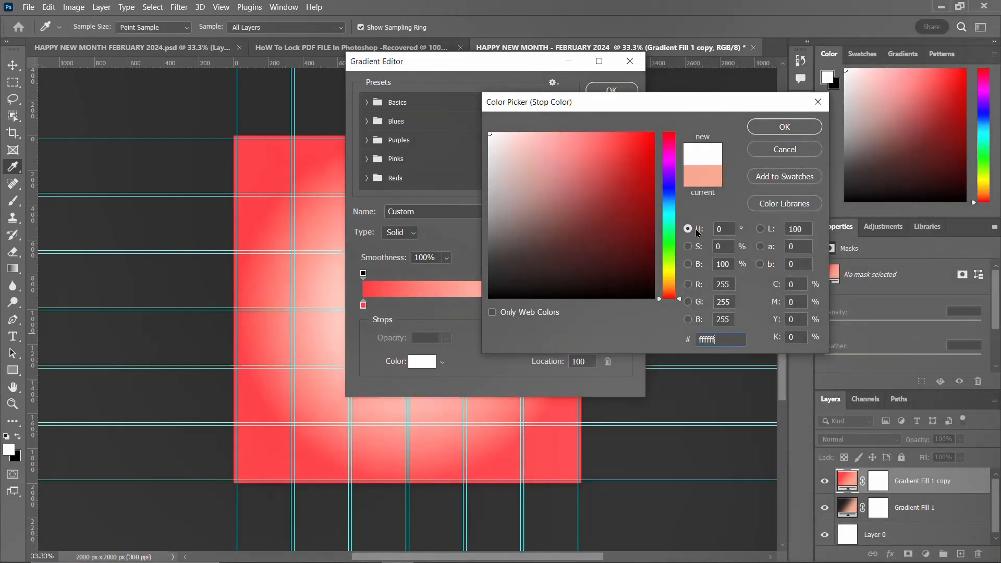
click(779, 129)
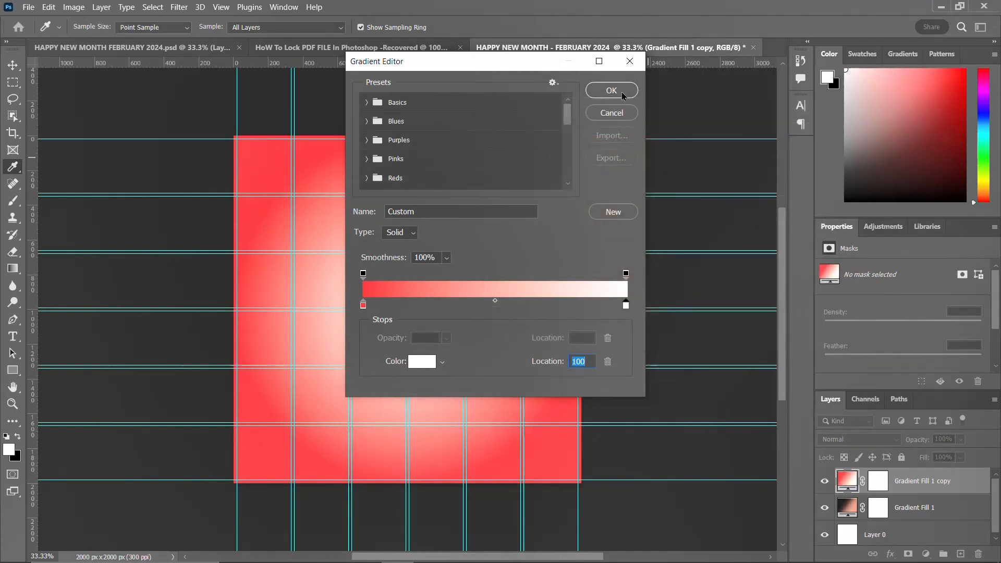
click(621, 91)
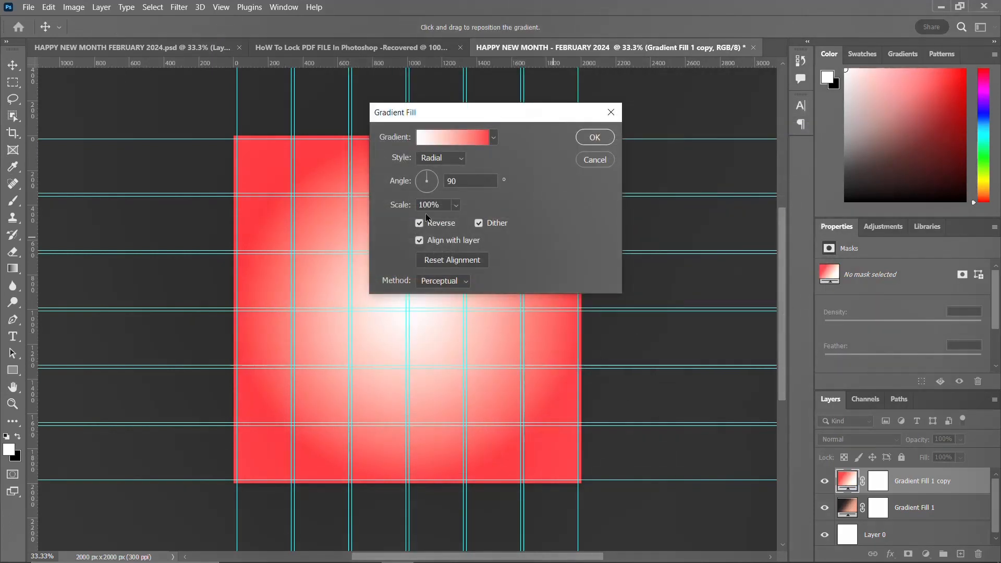
click(595, 138)
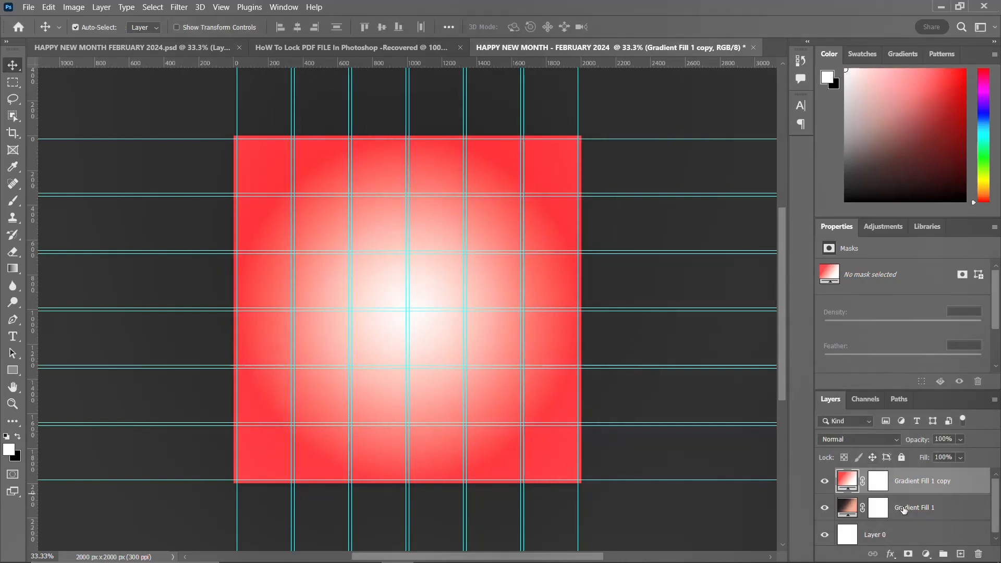
Step: Move Gradient Fill 1 above its copy and set its blend mode to Darker Color
drag(903, 510, 899, 477)
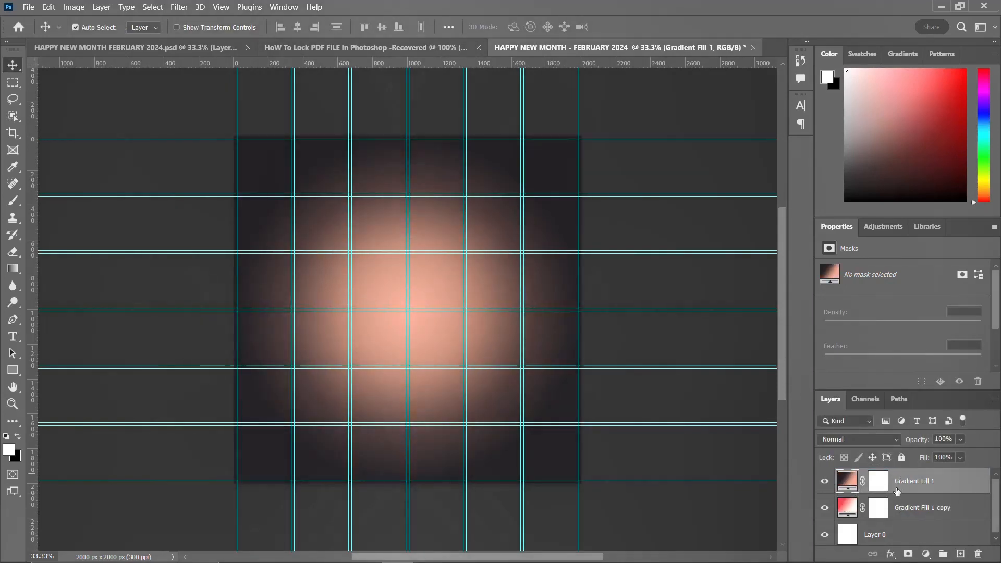
click(877, 441)
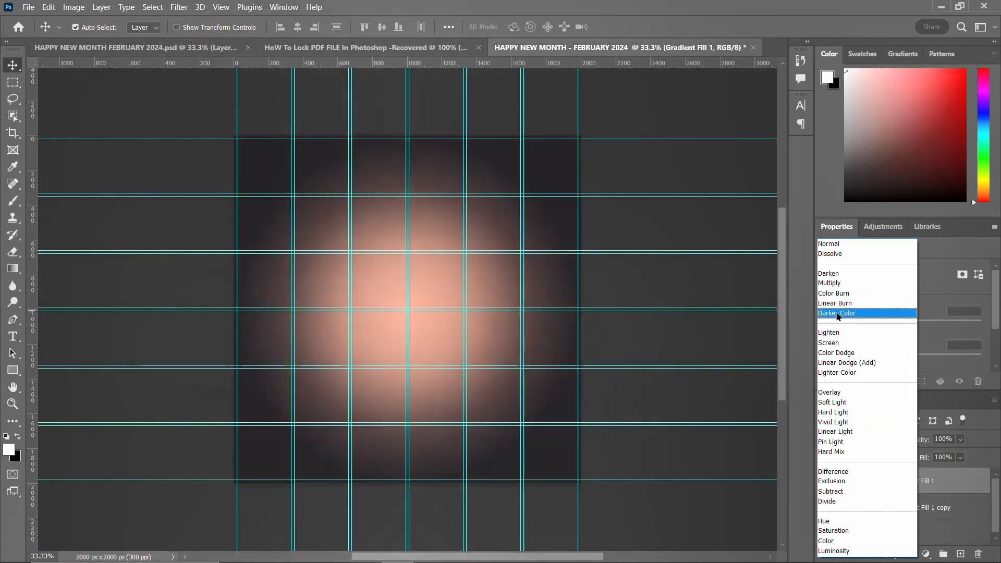
click(837, 314)
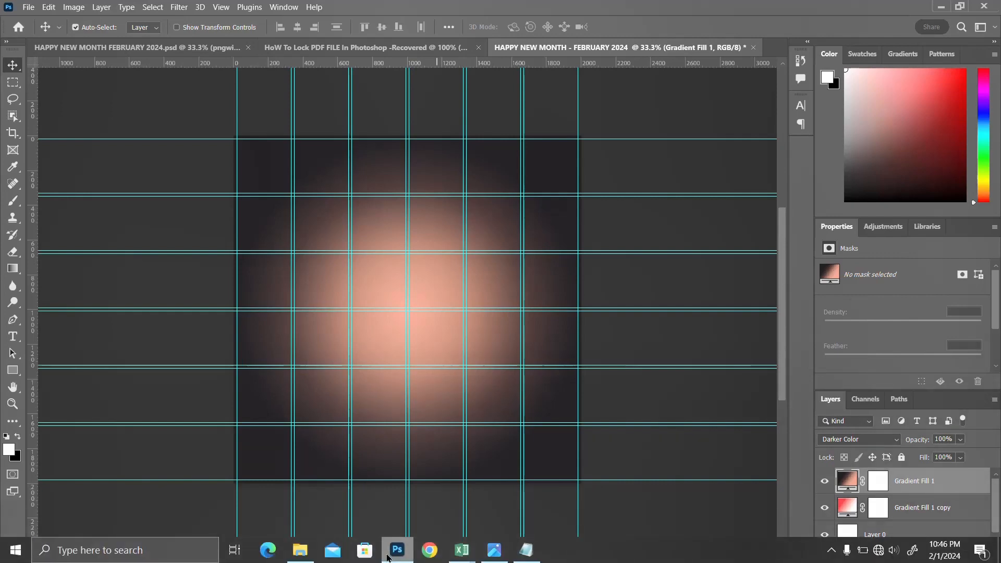
Step: Place the pngwing.com (51) image from Downloads over the whole canvas and set its blend mode to Linear Burn
click(301, 552)
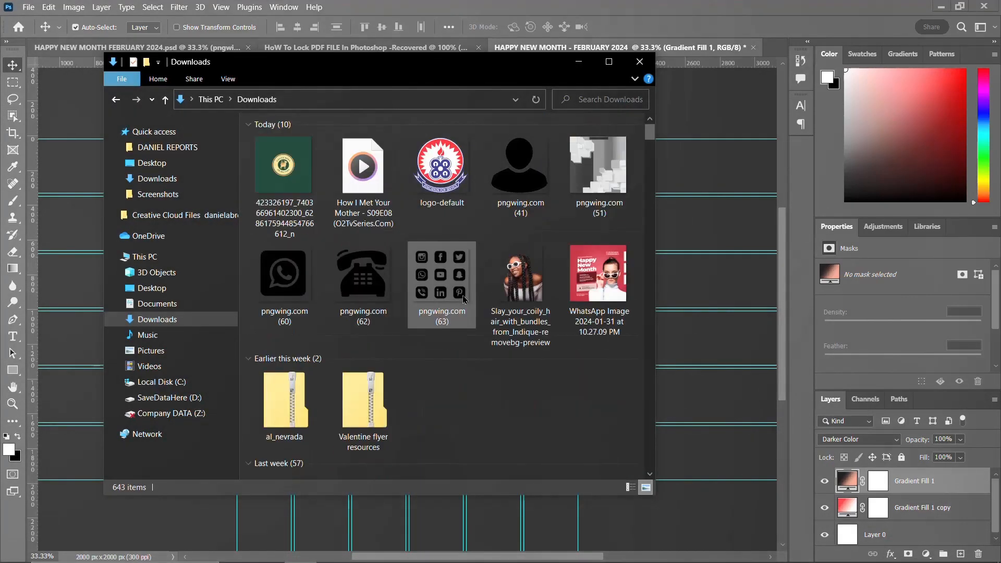
click(591, 181)
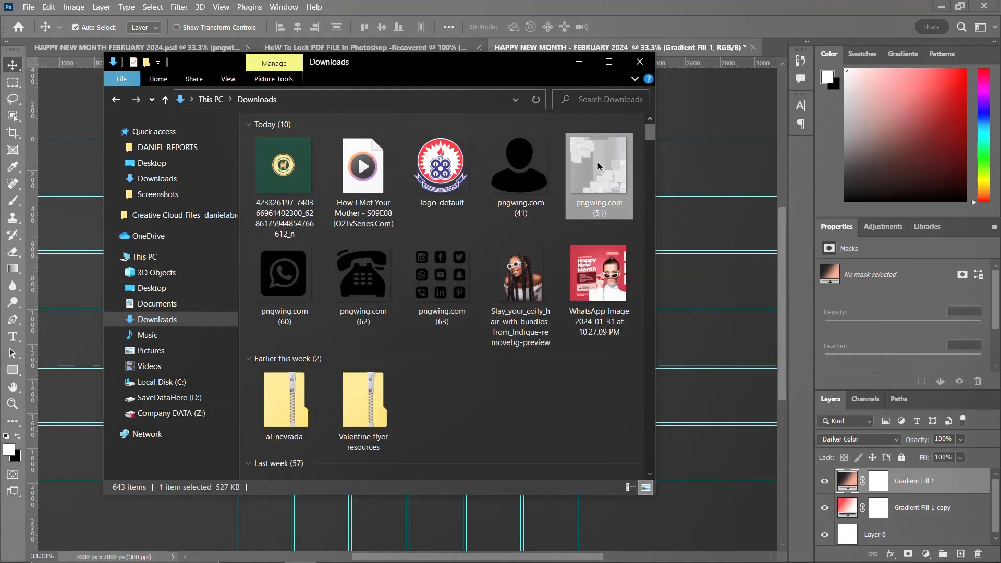
drag(597, 166, 708, 380)
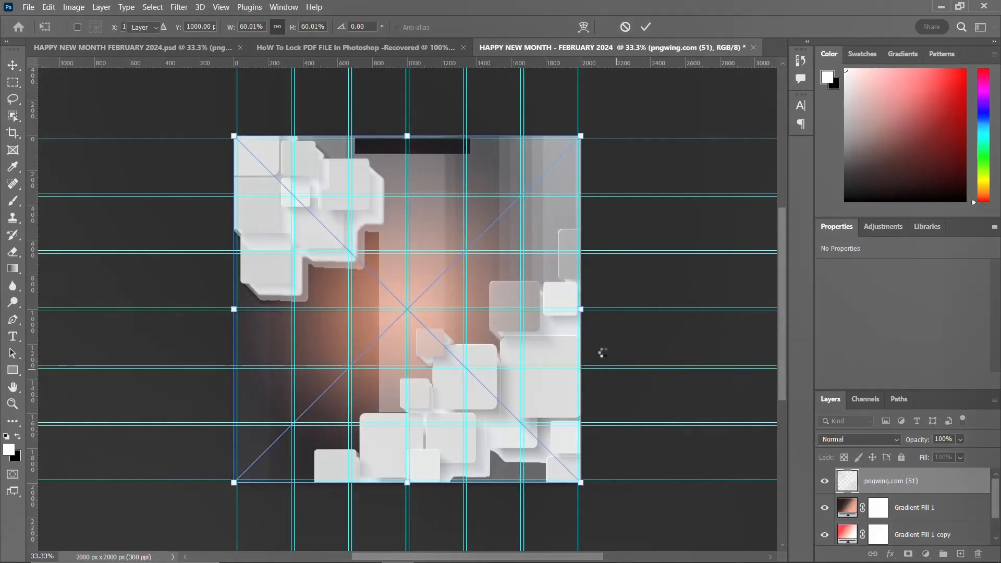
key(Return)
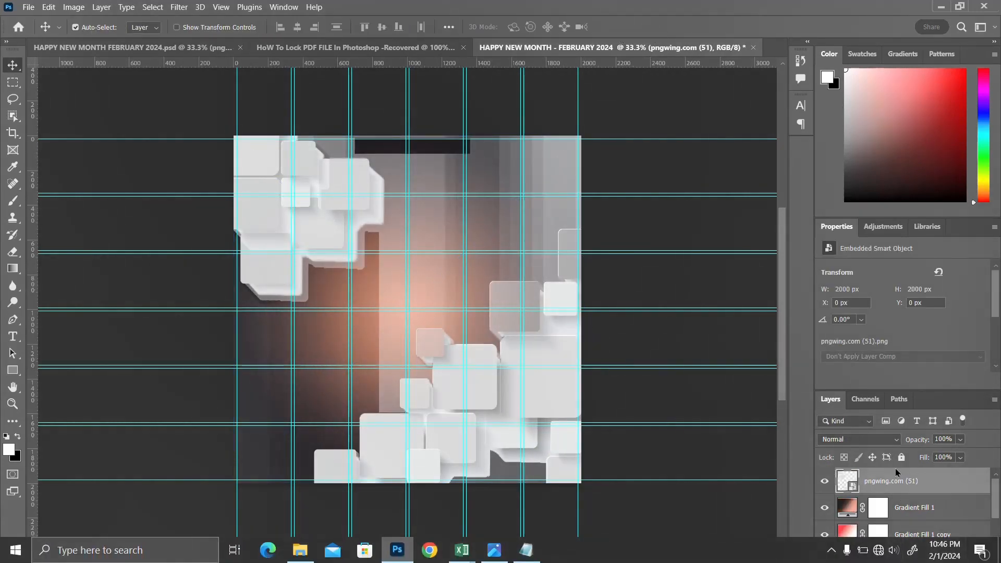
click(881, 436)
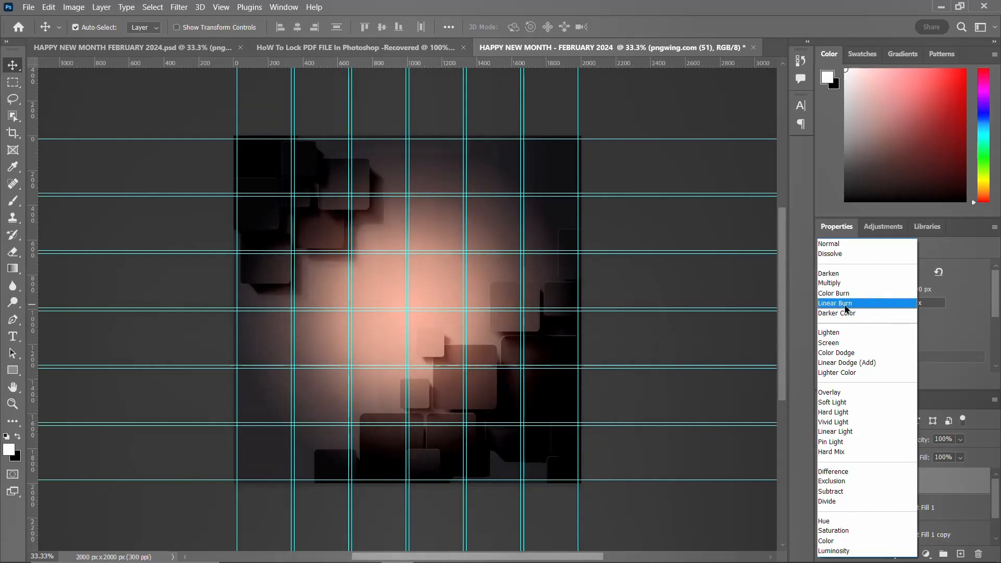
click(846, 304)
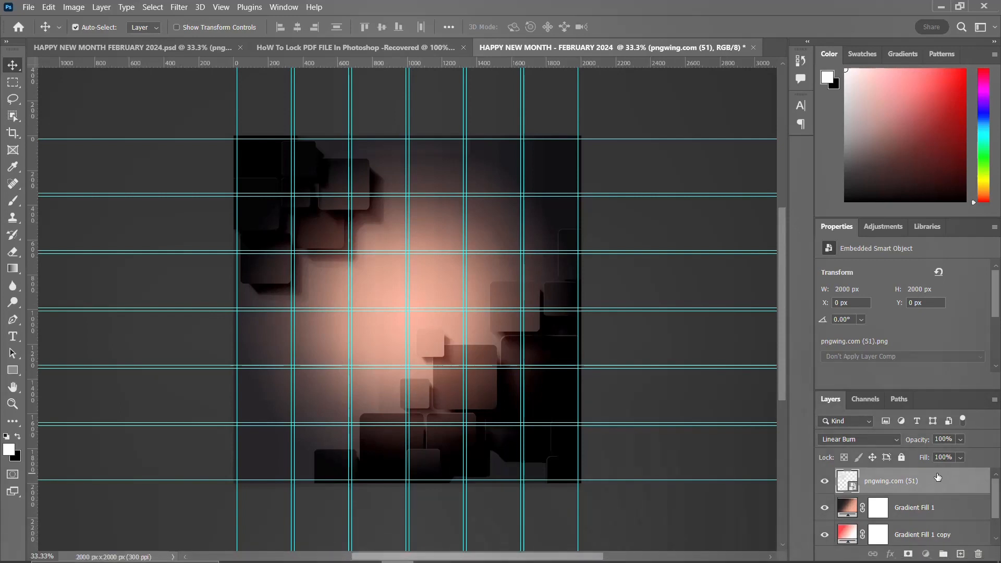
Step: Group the texture, both gradient fills and Layer 0 into a group named BACKGROUND
scroll(935, 502, down, 1)
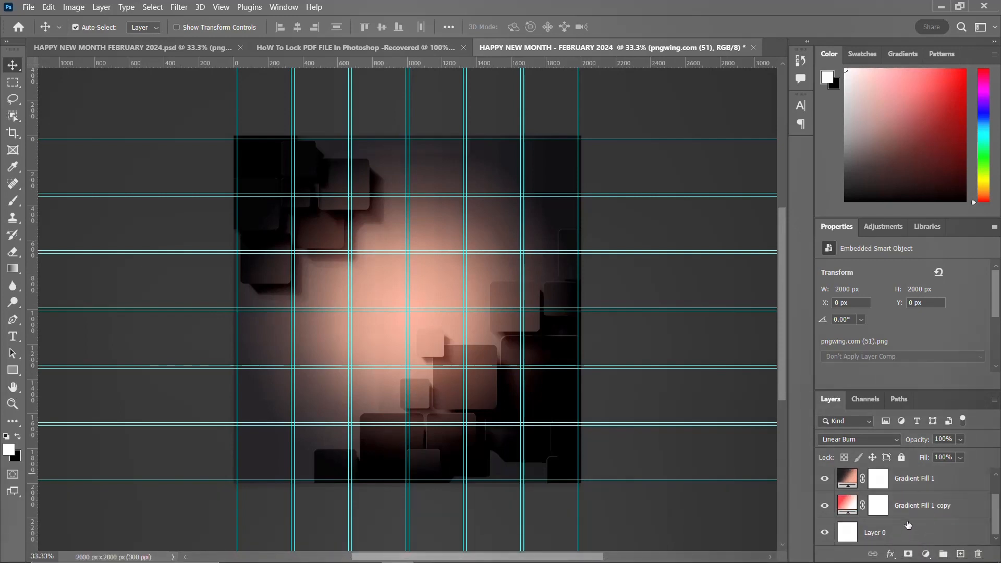
click(907, 532)
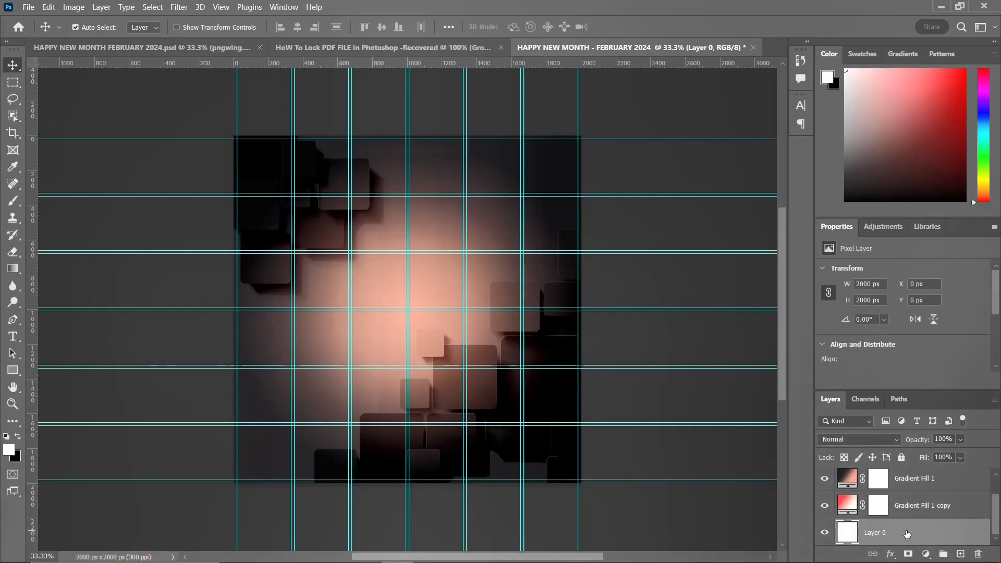
scroll(908, 512, up, 1)
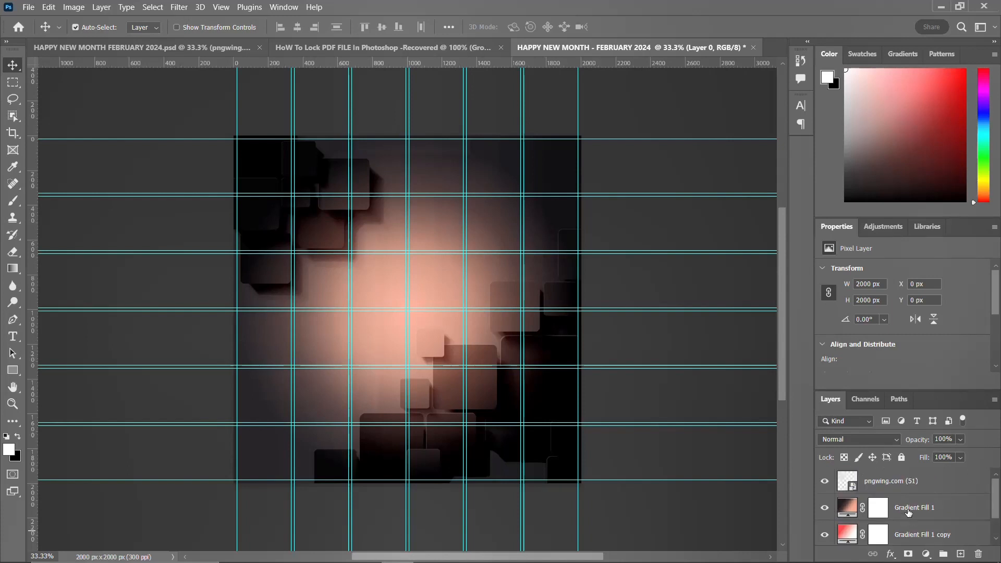
shift+click(908, 481)
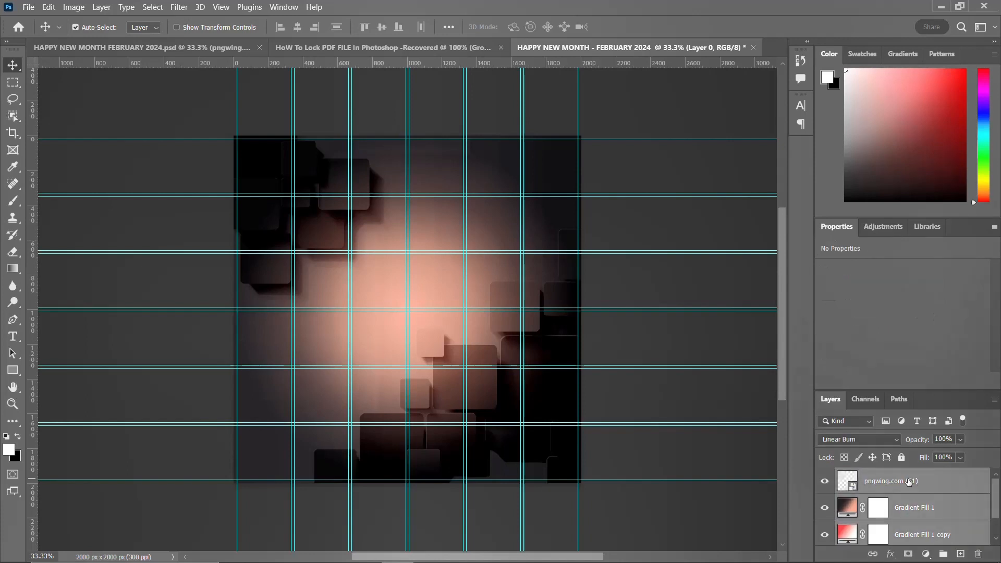
key(ctrl+g)
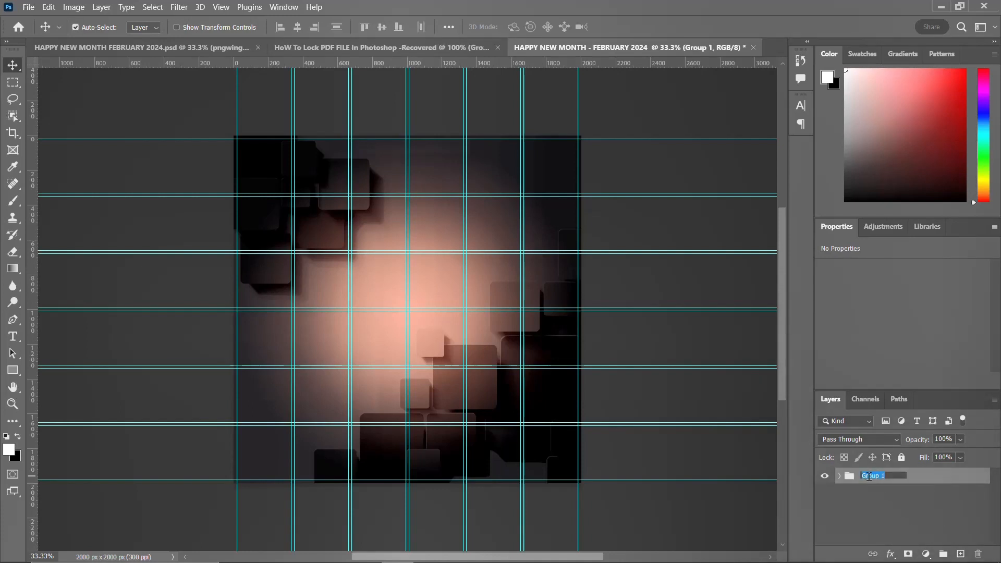
text(BACKGROUND)
key(Return)
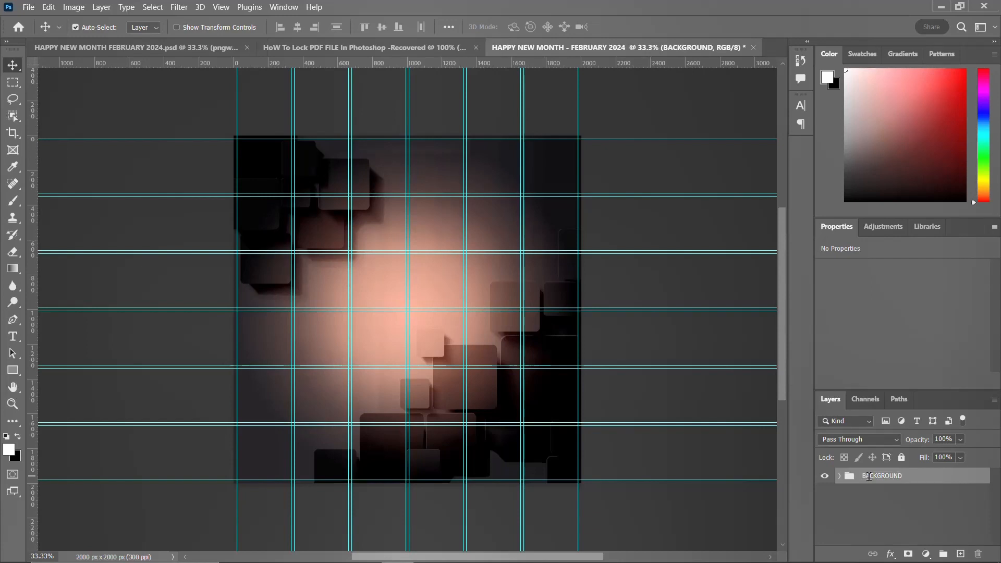
click(824, 476)
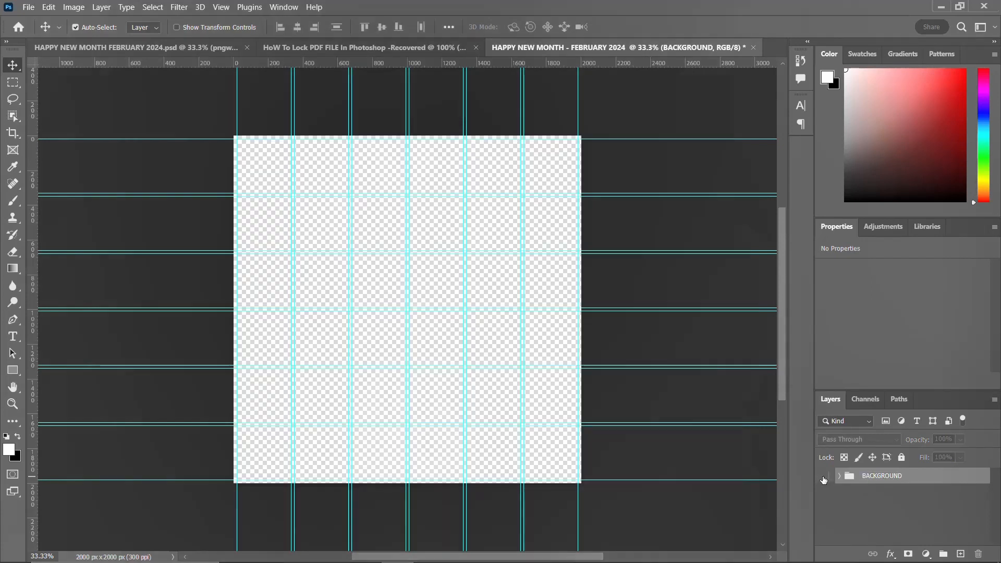
click(824, 477)
Step: Place the Slay_your_coily_hair cutout from Downloads, scaled to about 77.5%, toward the canvas's lower right
mouse_move(309, 559)
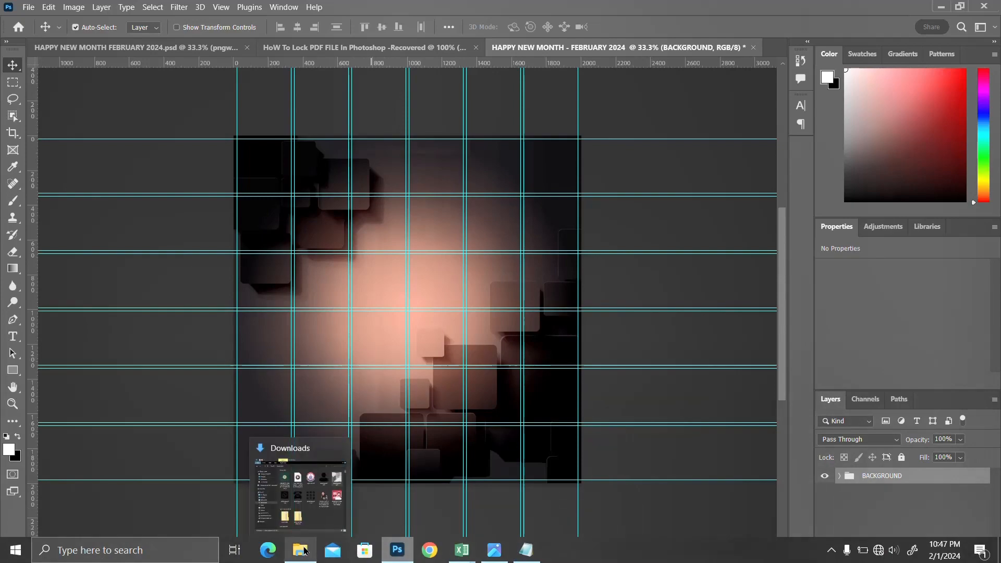
mouse_move(329, 537)
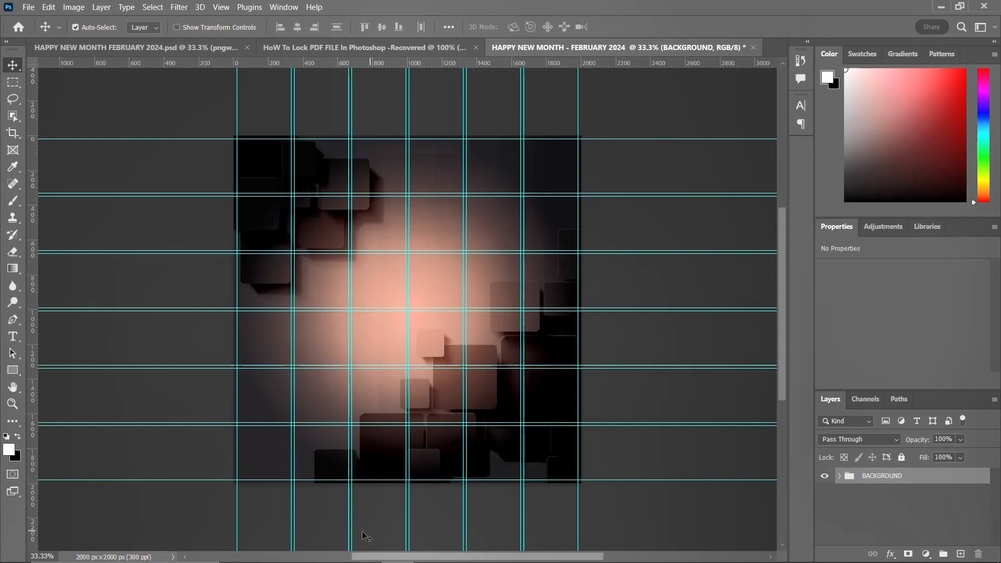
drag(365, 537, 475, 219)
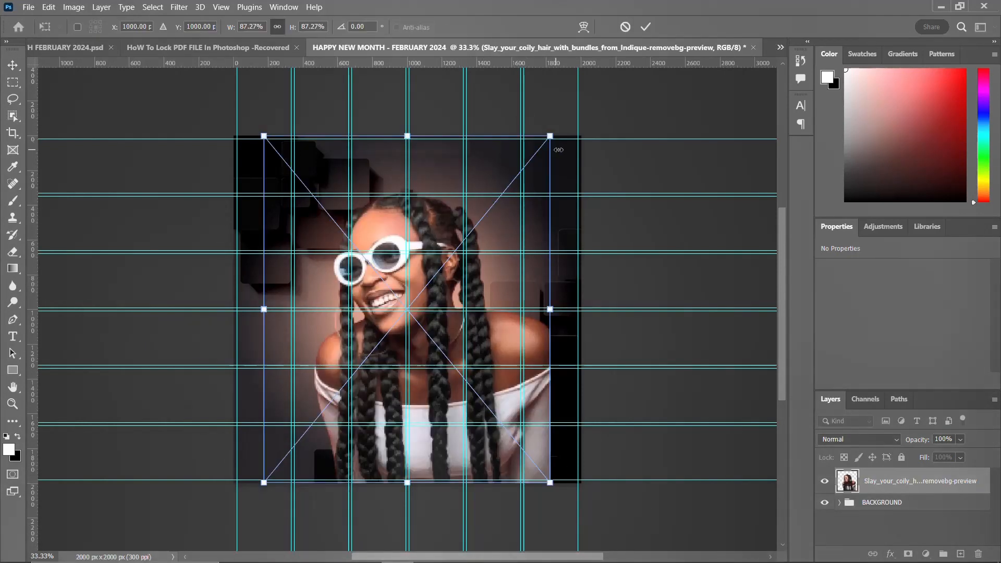
drag(542, 140, 509, 187)
drag(510, 283, 560, 332)
drag(592, 242, 620, 209)
drag(567, 341, 549, 314)
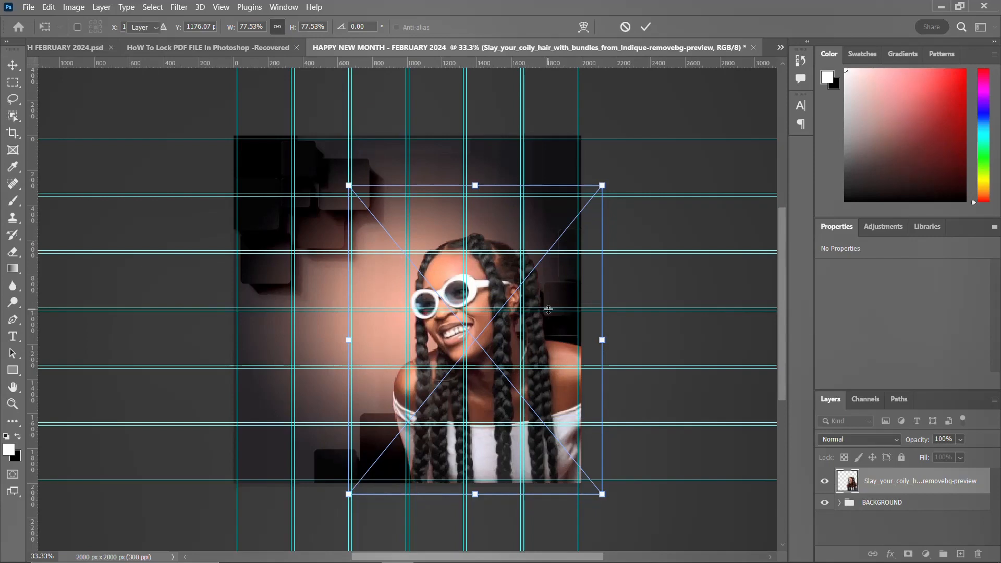
key(Return)
key(ctrl+semicolon)
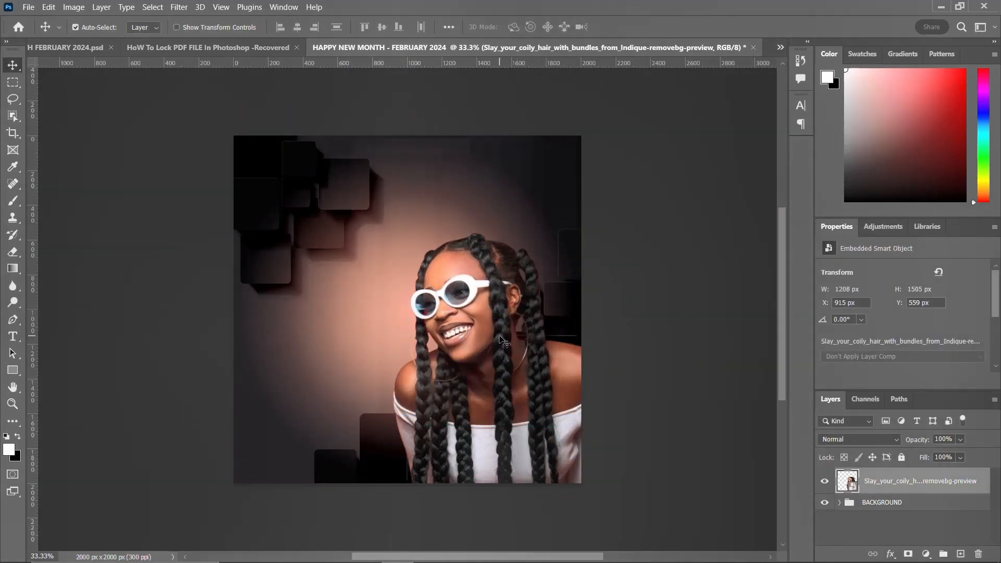
mouse_move(501, 368)
mouse_down()
mouse_move(488, 349)
mouse_move(490, 371)
mouse_up()
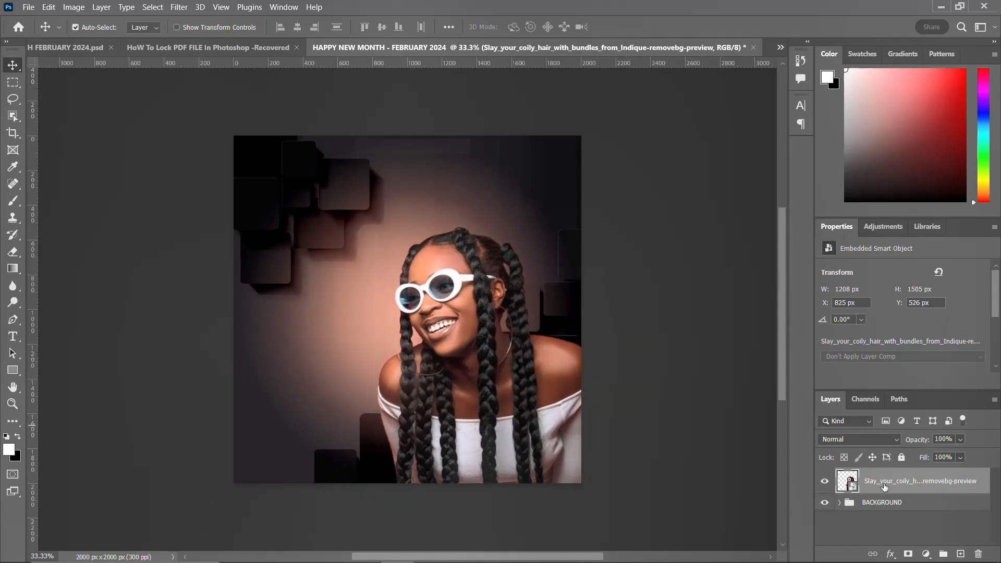
Step: Put the portrait layer into its own group and rename the group IMAGE
key(ctrl+g)
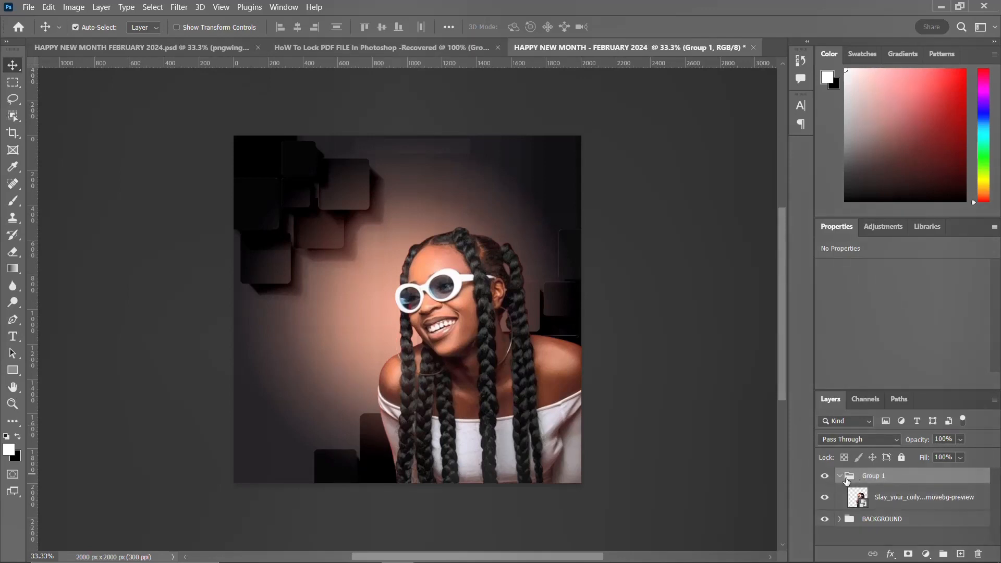
click(839, 477)
double_click(875, 477)
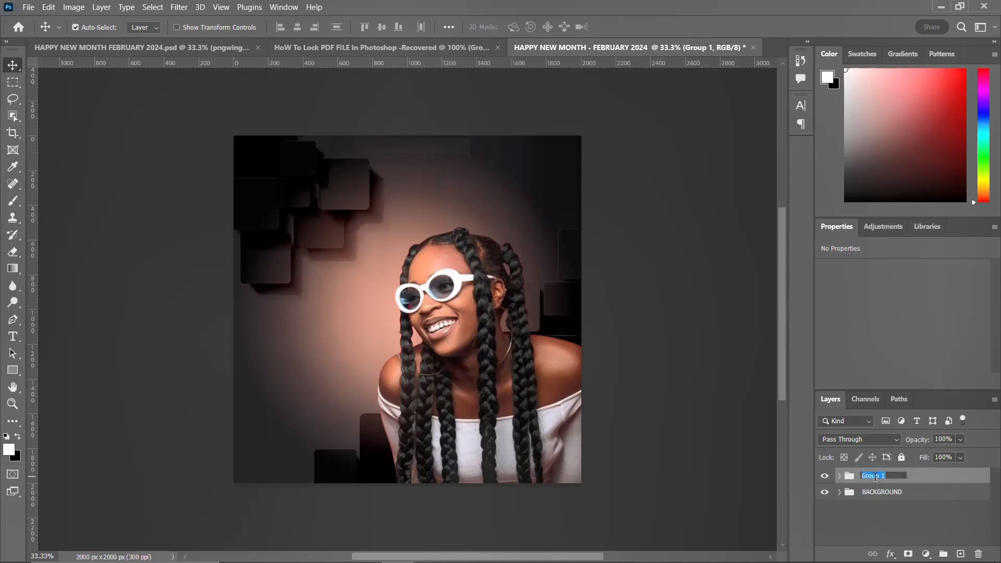
key(BackSpace)
key(Return)
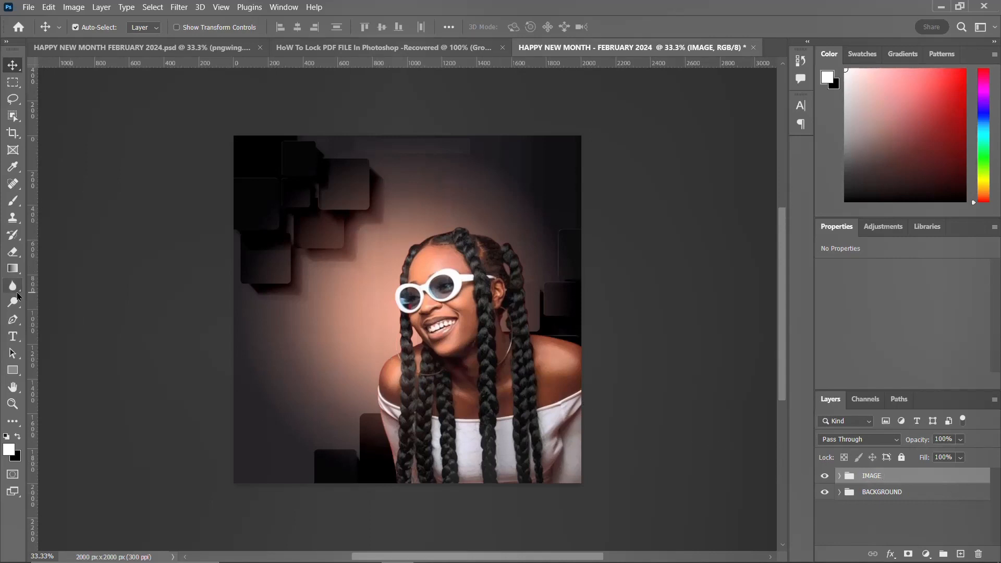
Step: Switch to the finished reference document and reveal its IMAGE, TEXT and top layers to compare the design
click(156, 47)
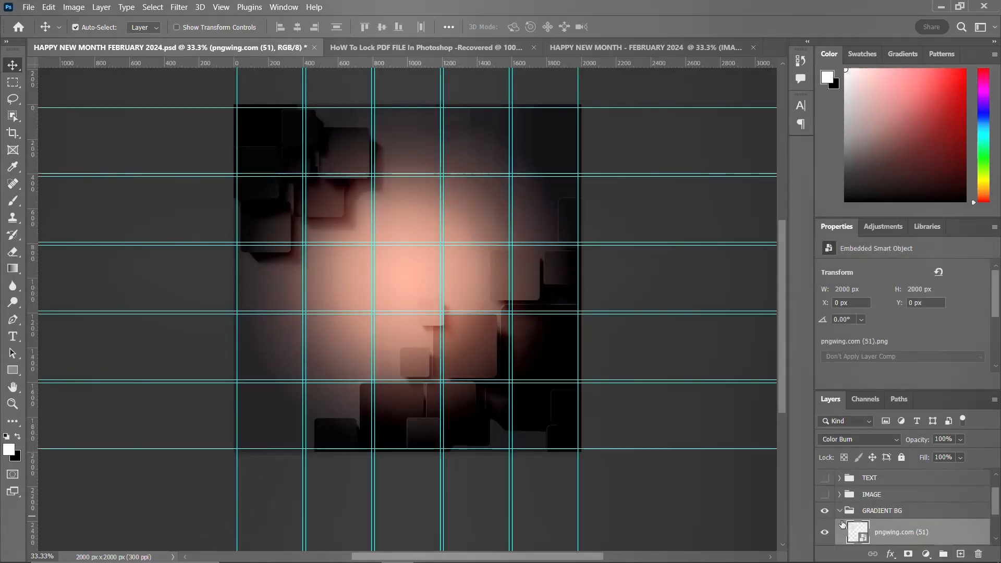
click(824, 494)
click(823, 478)
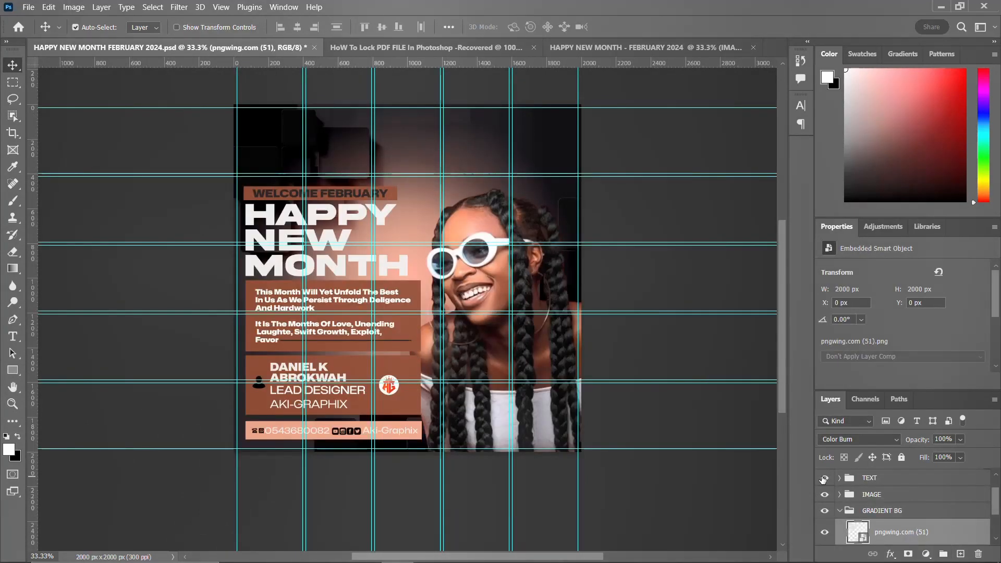
scroll(822, 479, up, 1)
click(824, 480)
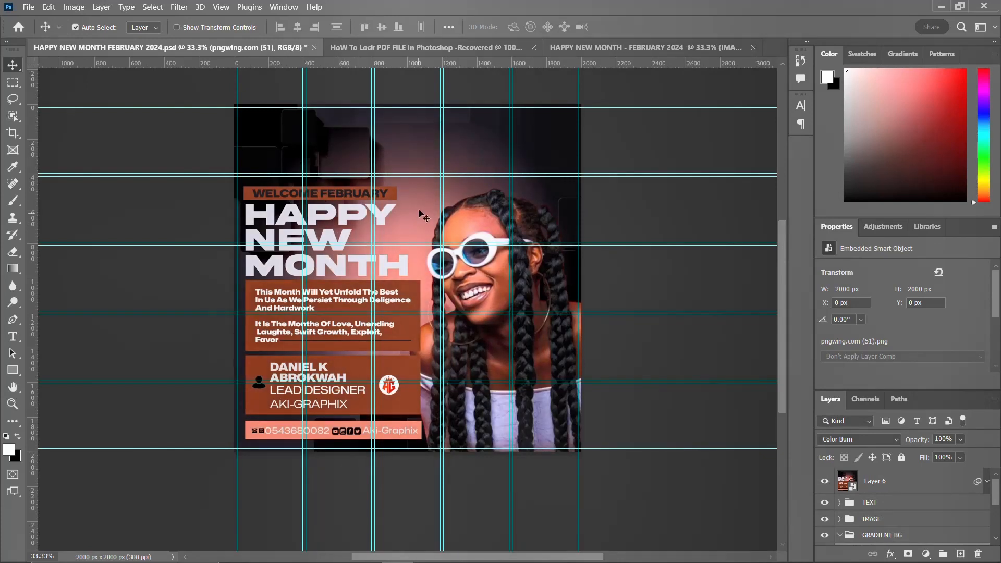
Step: Return to the working document and draw a rectangle about 847 × 94 px above the portrait's head at left
click(600, 52)
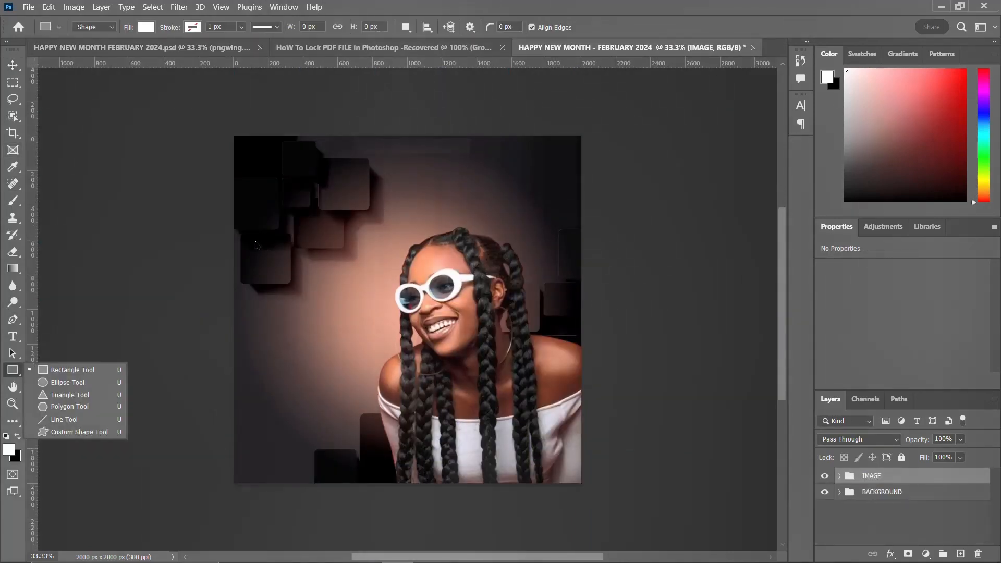
click(68, 370)
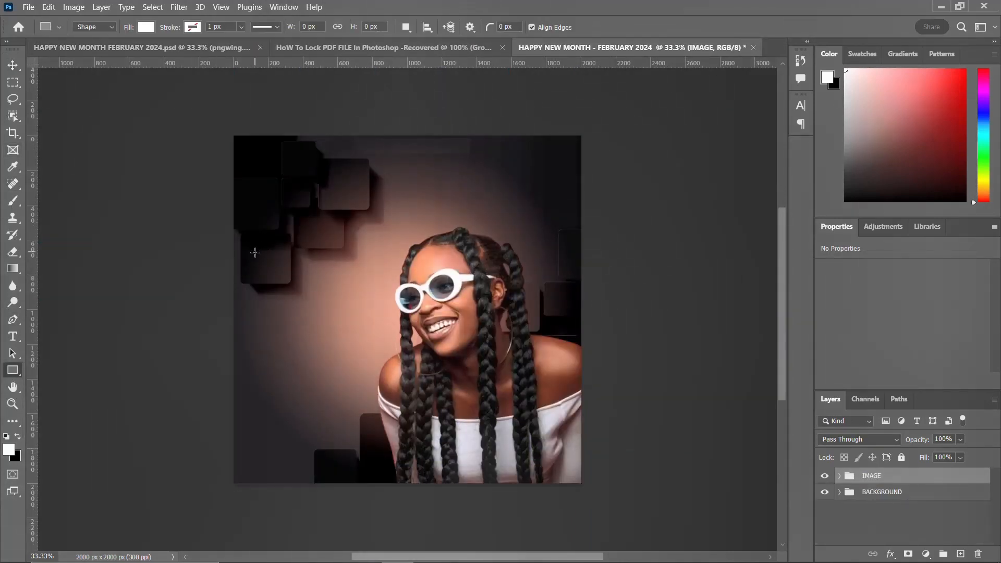
drag(256, 239, 403, 254)
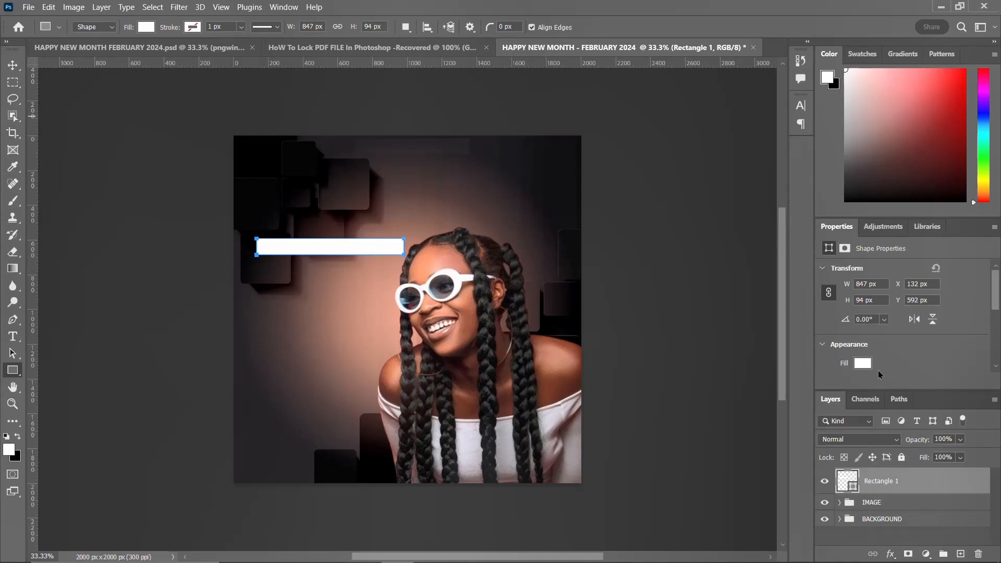
Step: Set the rectangle's fill to a dark brown (#421910) sampled from the photo
click(863, 363)
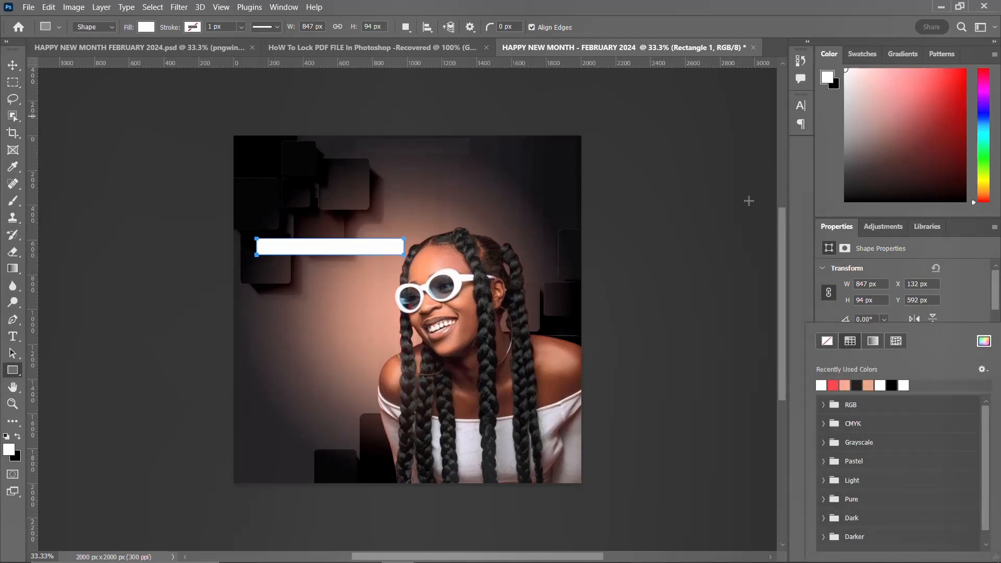
click(983, 342)
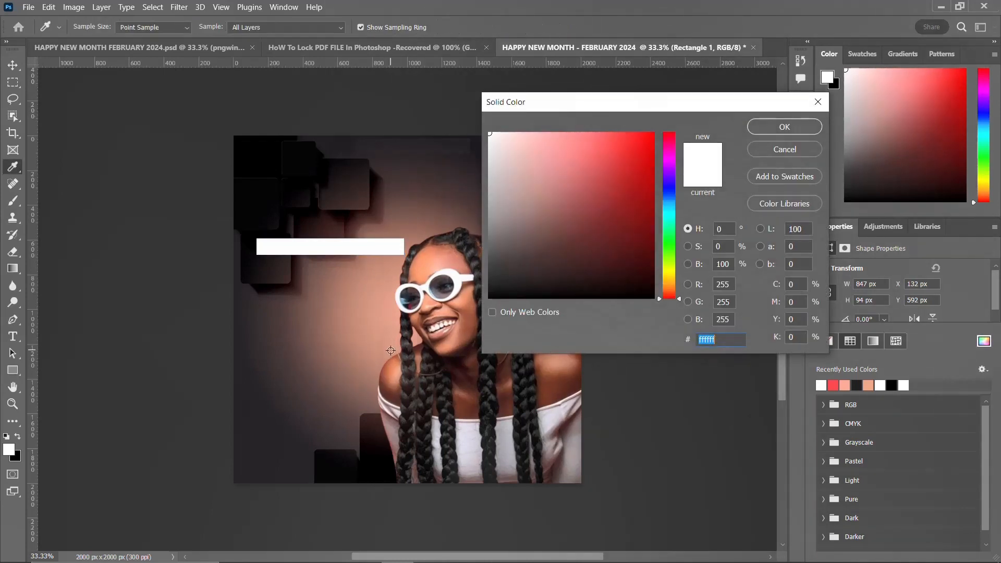
click(388, 398)
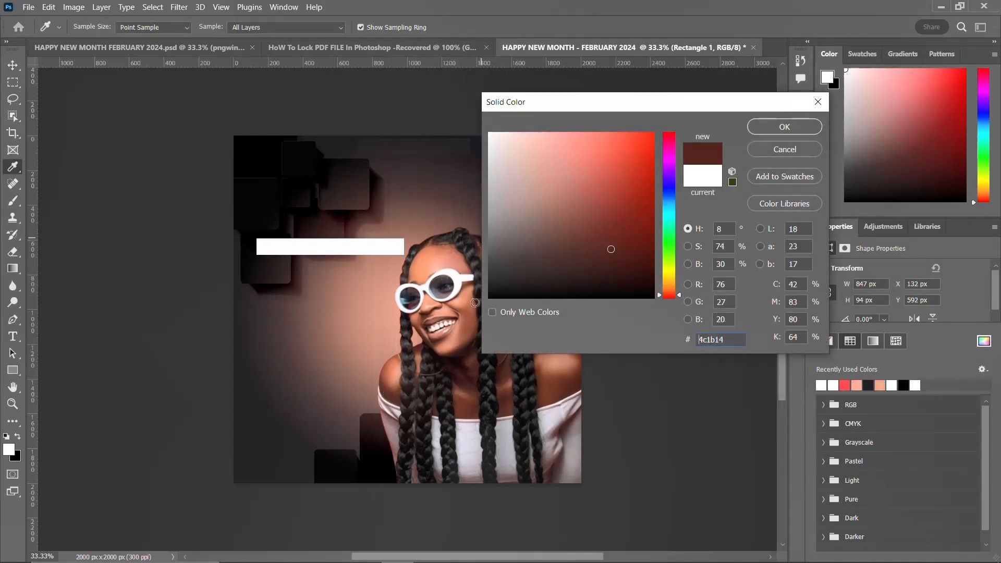
click(390, 371)
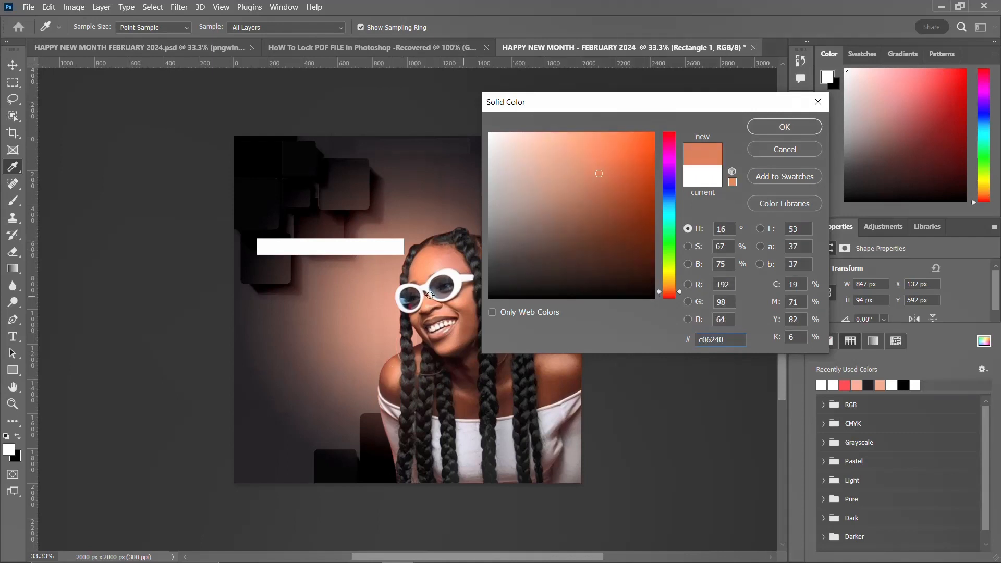
click(469, 390)
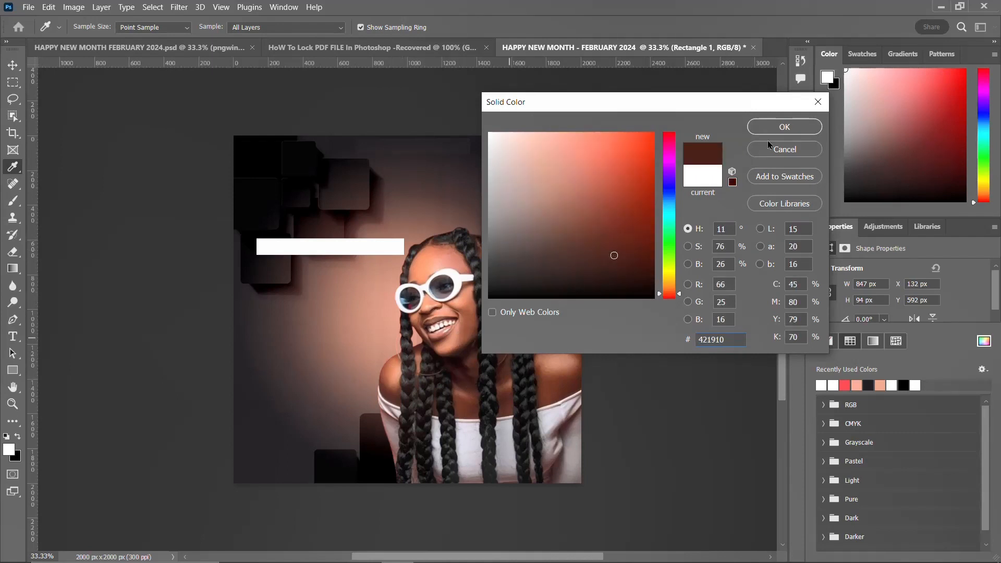
click(783, 127)
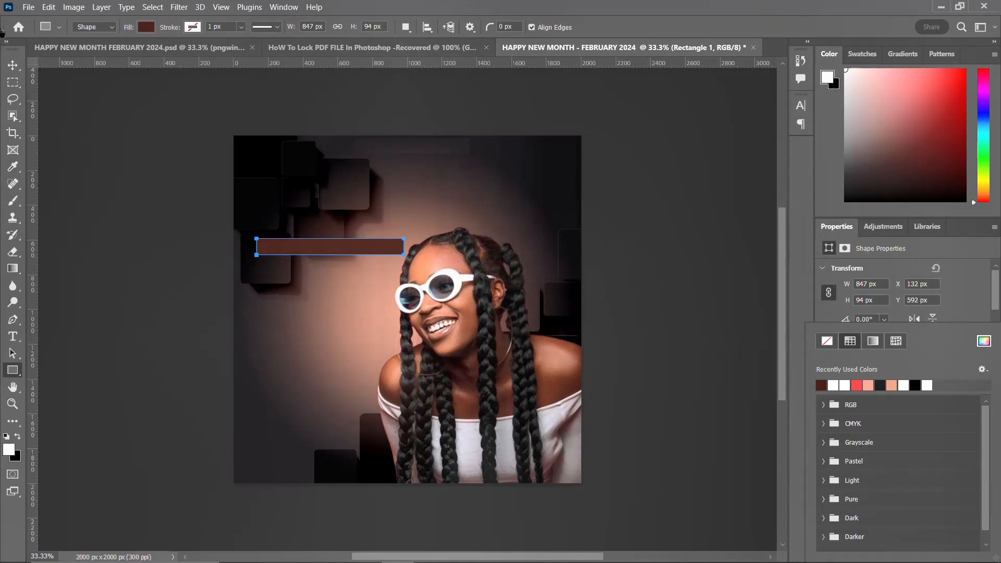
Step: Copy the "welcome february" line from the Notepad text and paste it as a new text layer on the canvas
click(12, 65)
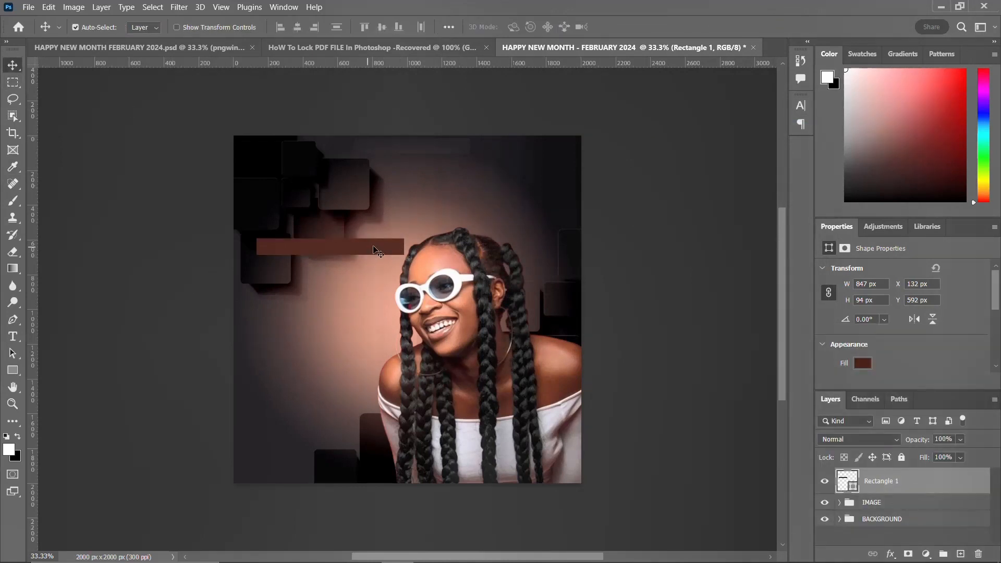
click(527, 555)
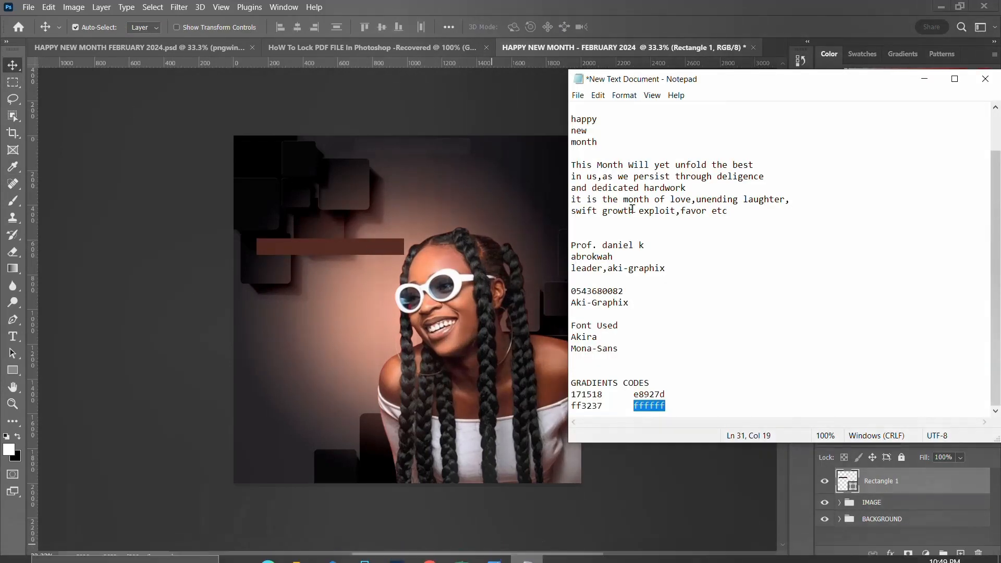
scroll(637, 198, up, 2)
drag(655, 142, 554, 138)
key(ctrl+c)
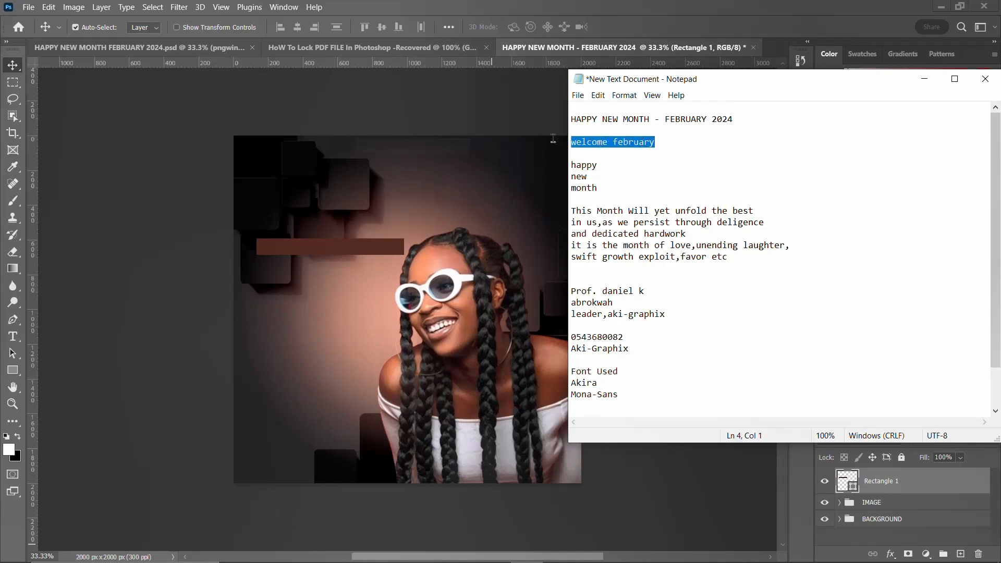
click(367, 240)
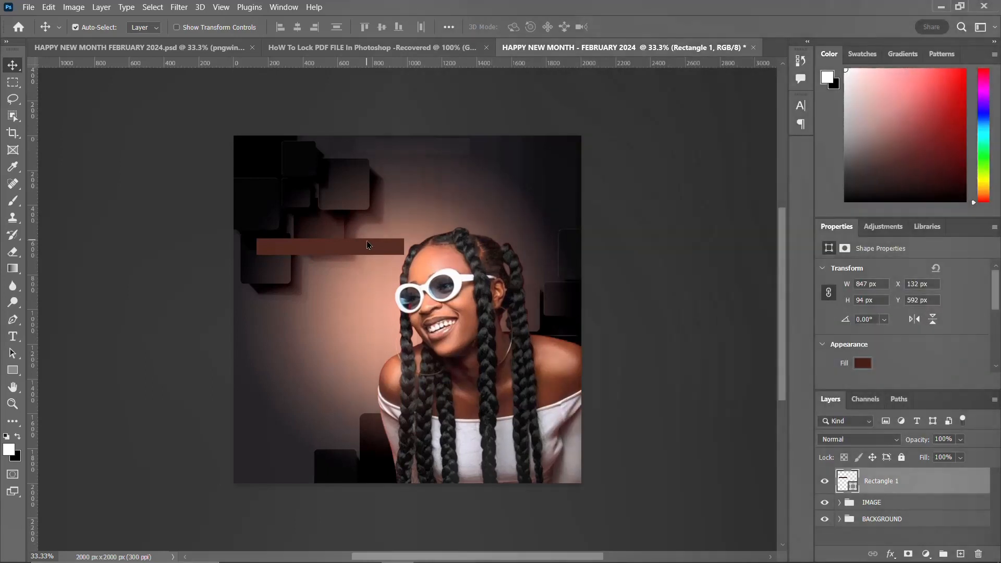
key(t)
click(330, 270)
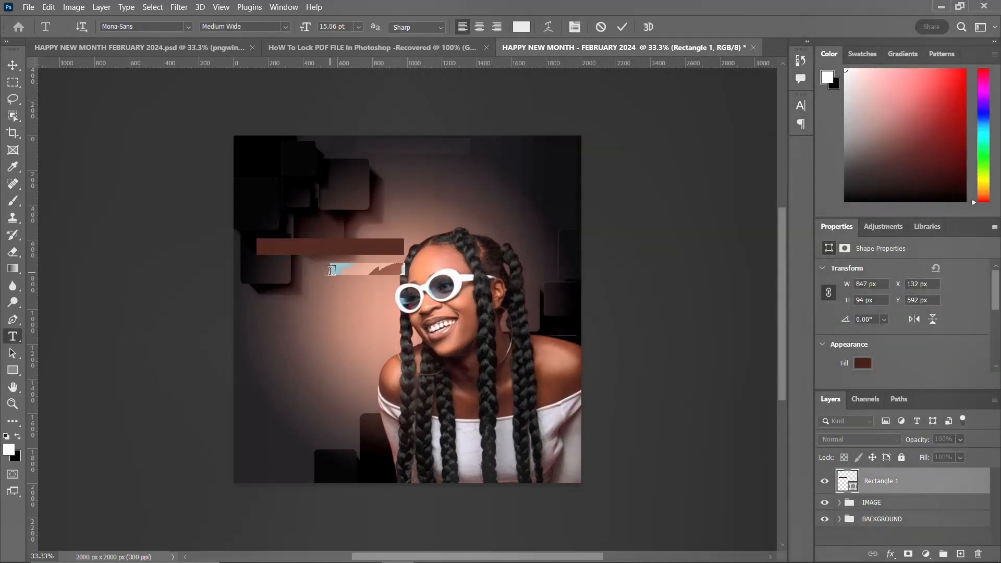
key(ctrl+v)
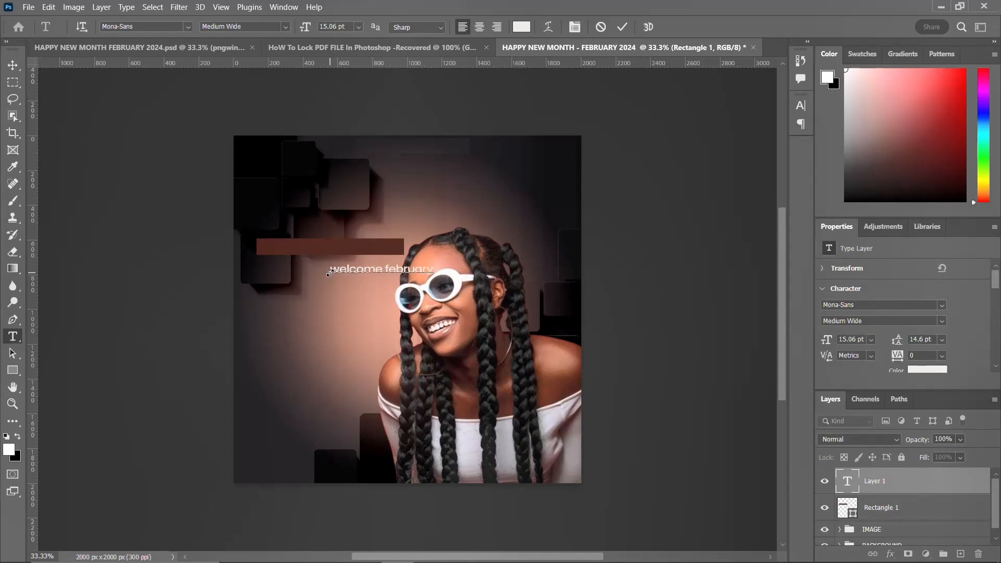
key(ctrl+Return)
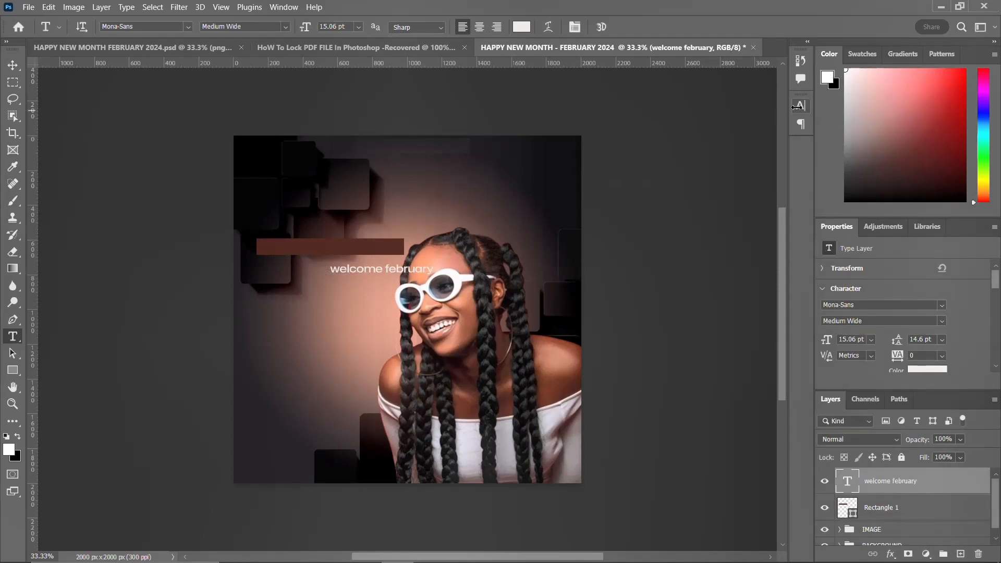
Step: Set the text's font to Akira Expanded Super Bold
click(799, 106)
click(713, 126)
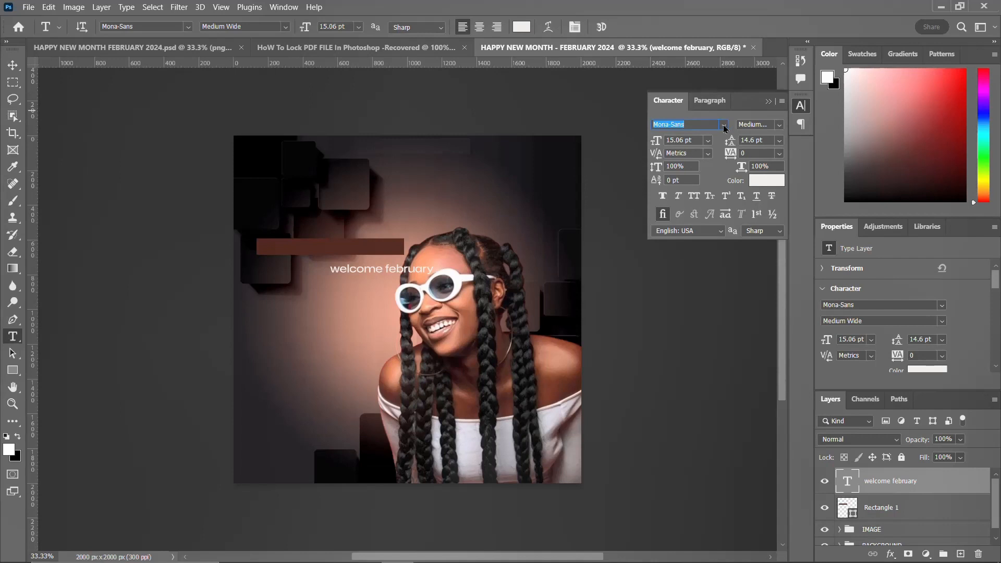
click(724, 125)
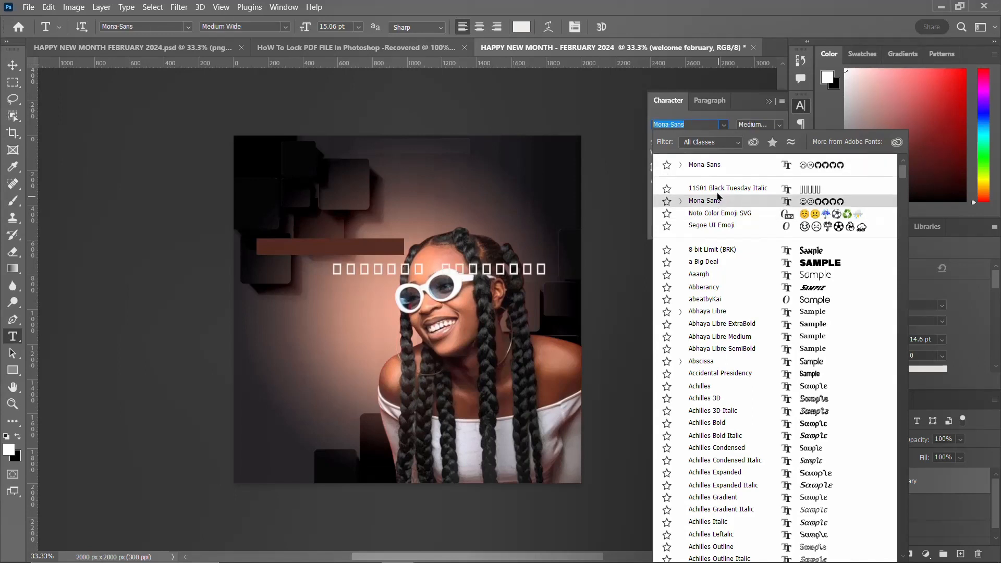
text(akira)
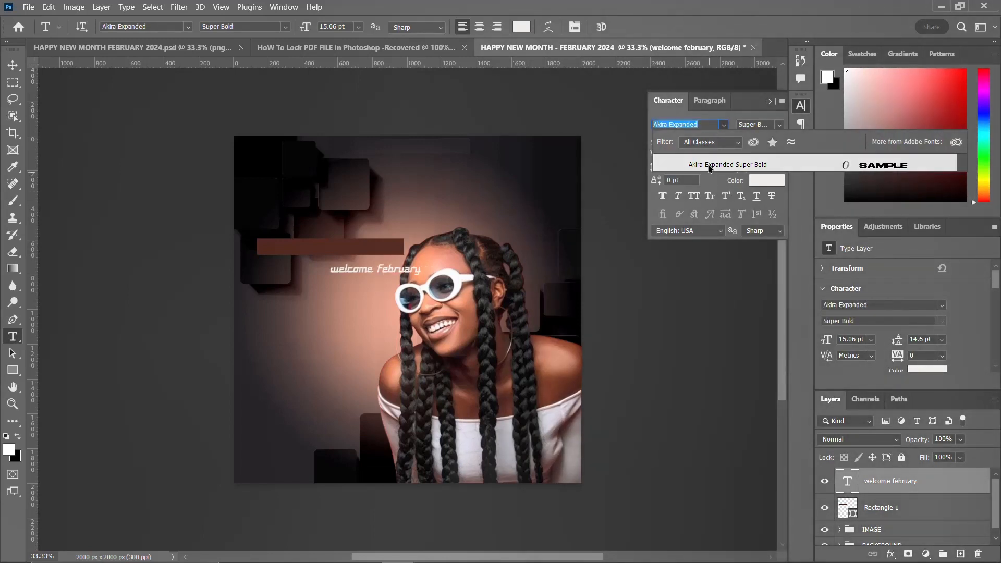
click(709, 166)
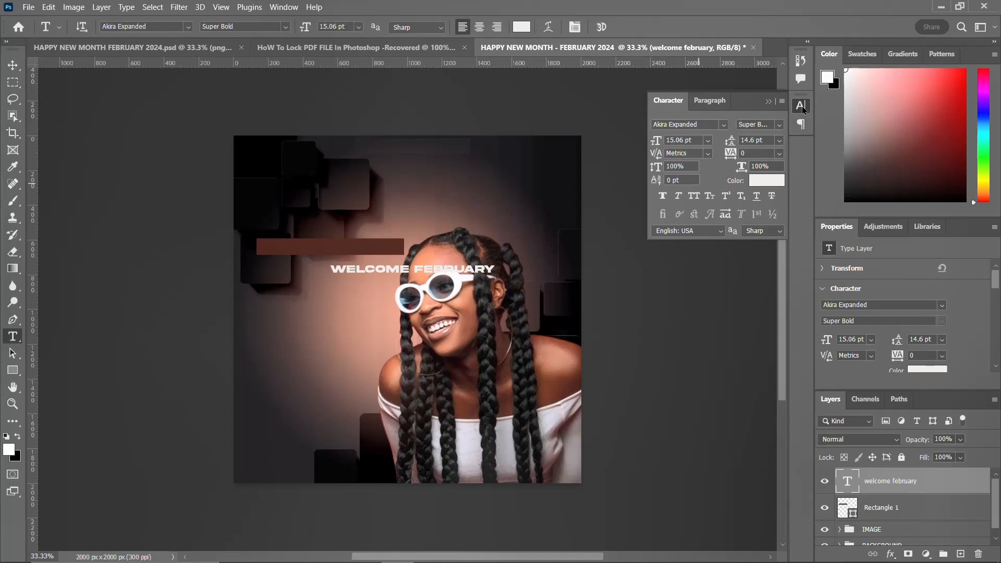
Step: Change the text color to black (#000000)
click(765, 180)
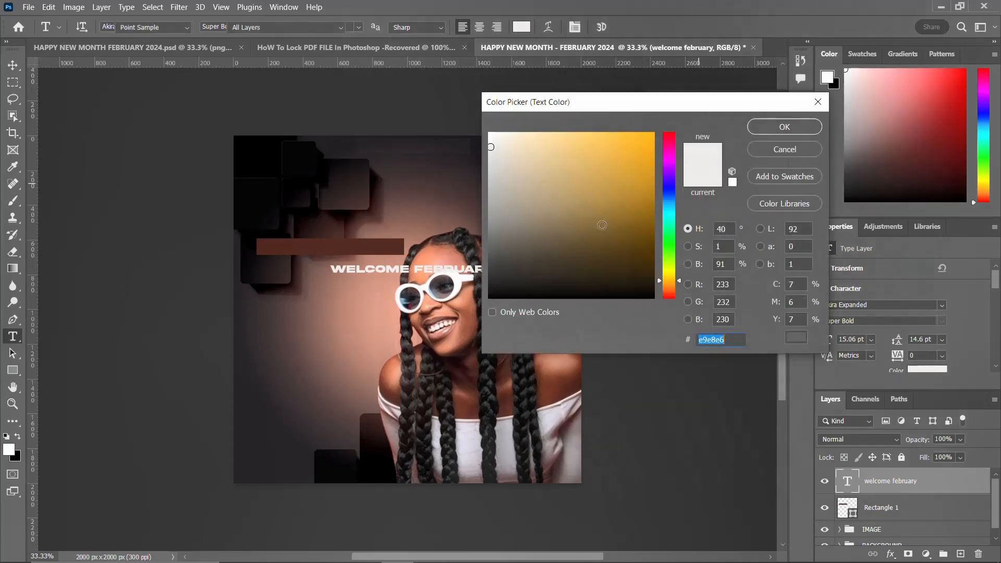
drag(603, 225, 472, 298)
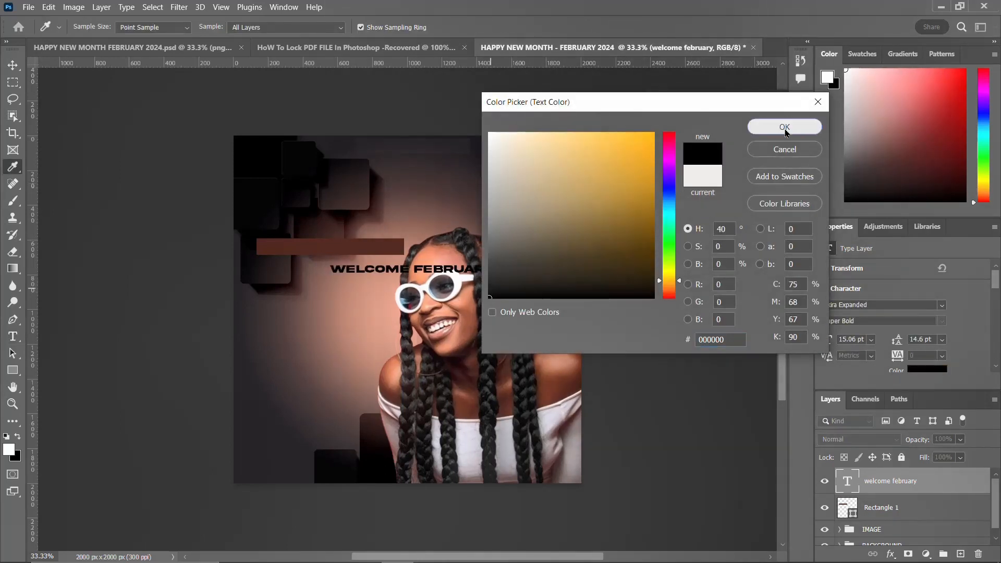
click(785, 127)
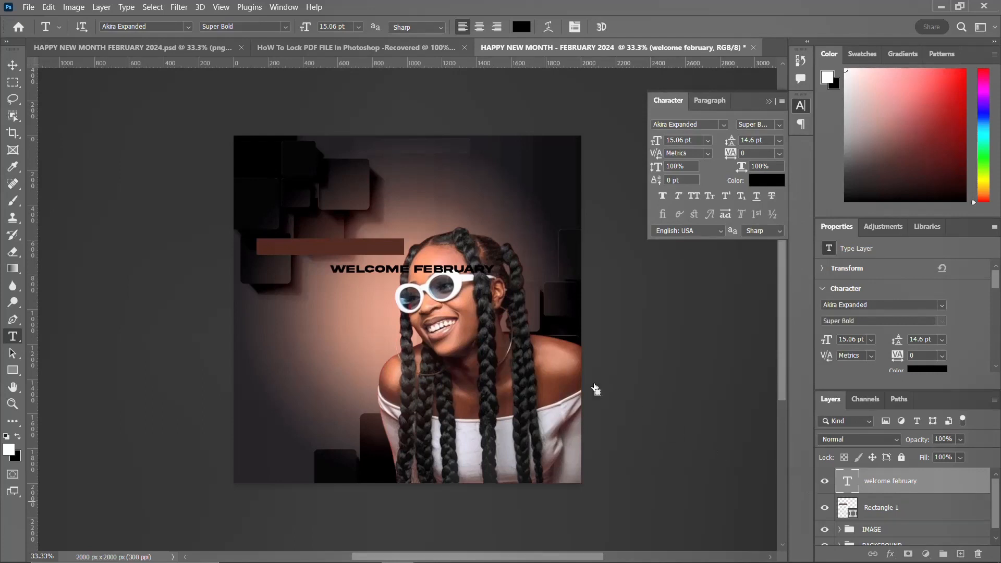
Step: Align the welcome february text inside the rectangle and scale it slightly narrower to fit
ctrl+click(847, 507)
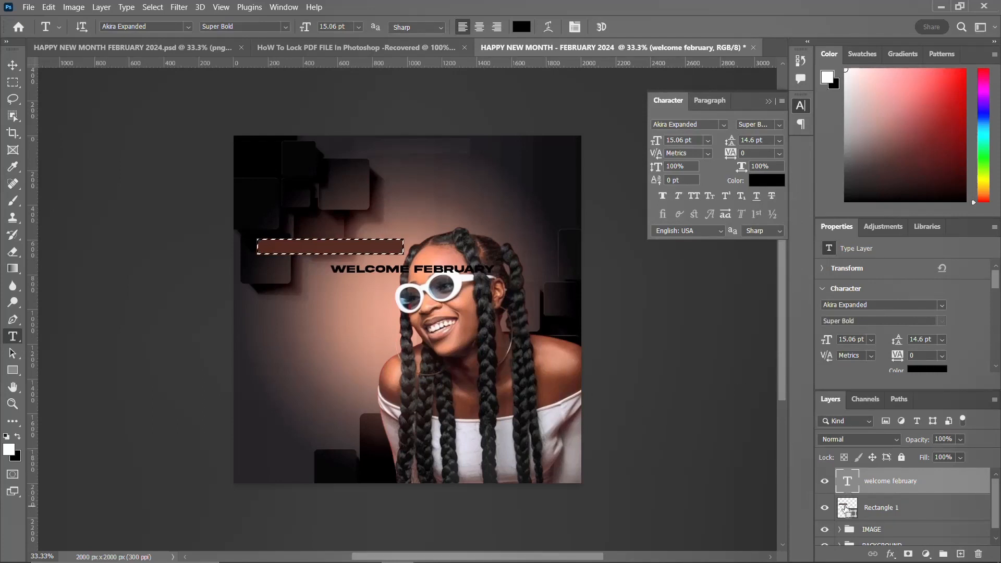
key(v)
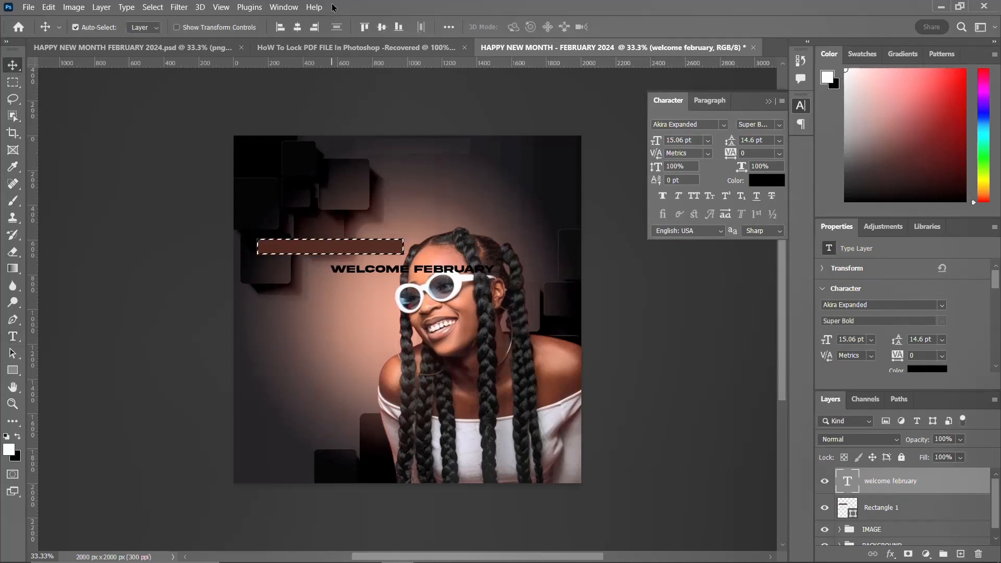
click(383, 26)
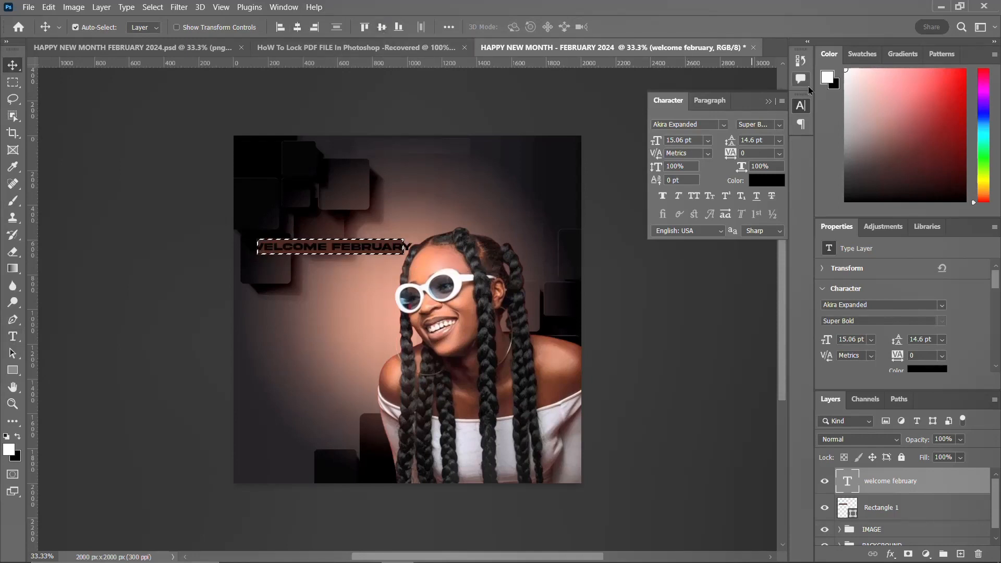
click(802, 106)
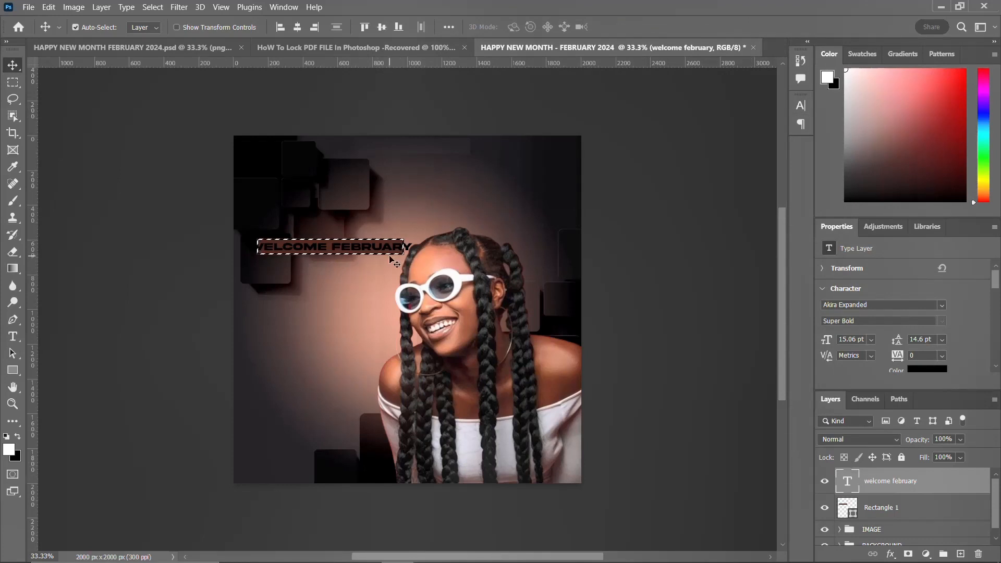
key(ctrl+d)
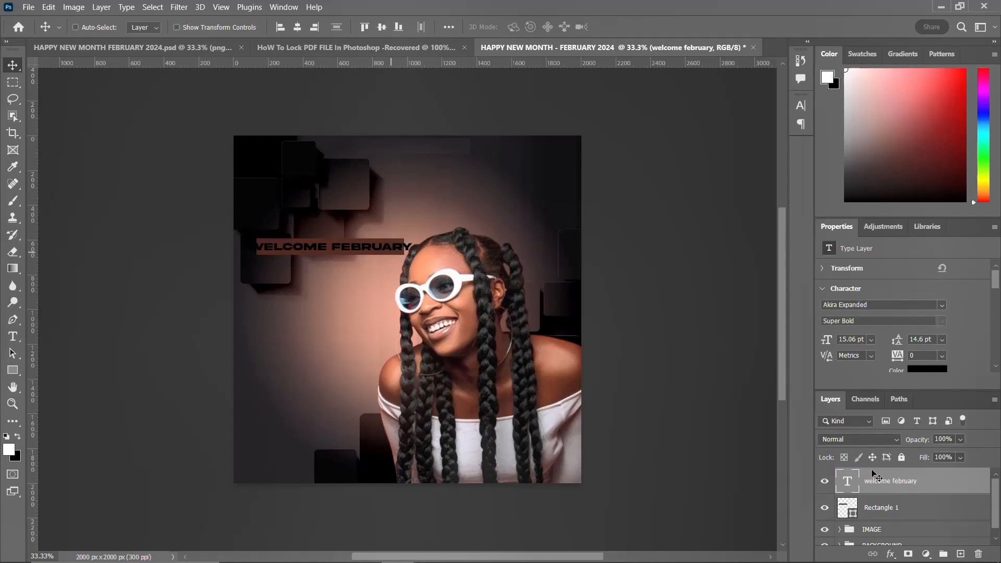
key(ctrl+t)
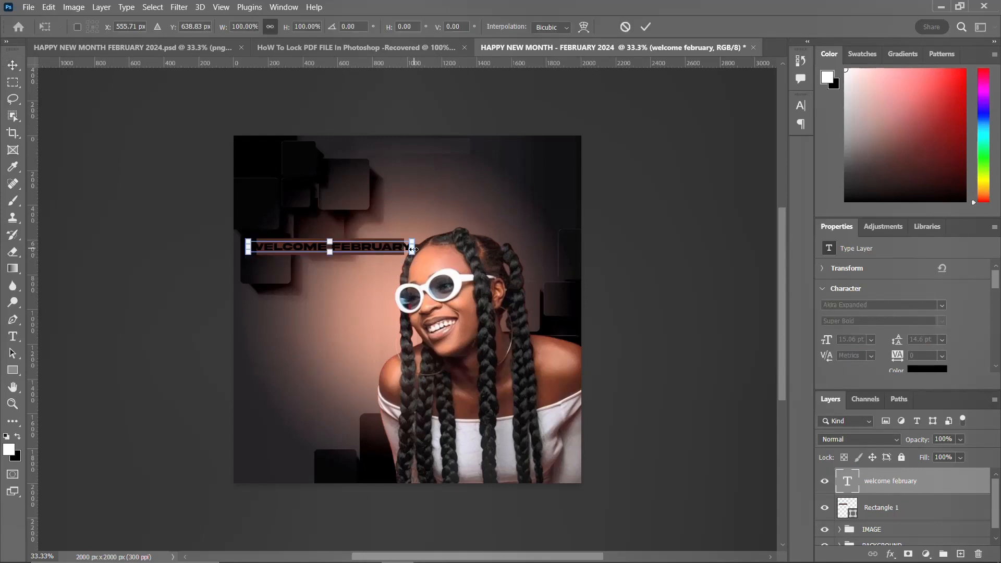
drag(412, 253, 399, 251)
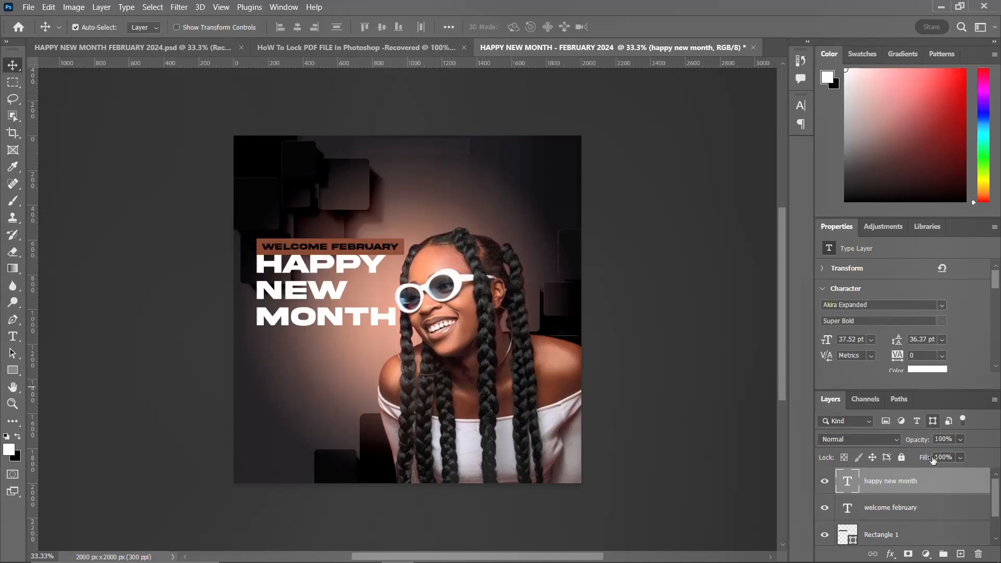
Step: Group the welcome february text with its rectangle and name the group WELCOME FEB
scroll(890, 524, down, 2)
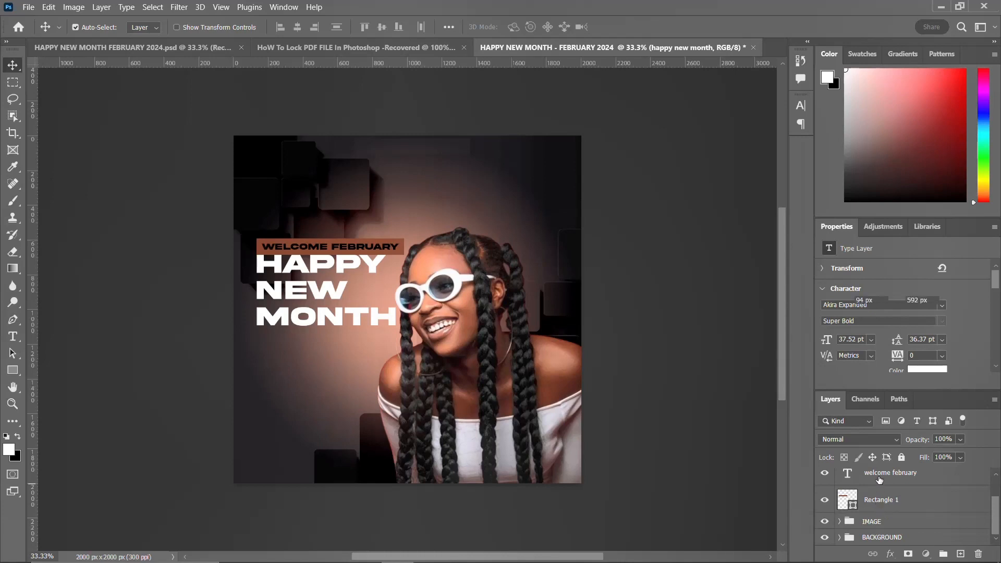
click(879, 507)
shift+click(880, 481)
scroll(880, 482, up, 1)
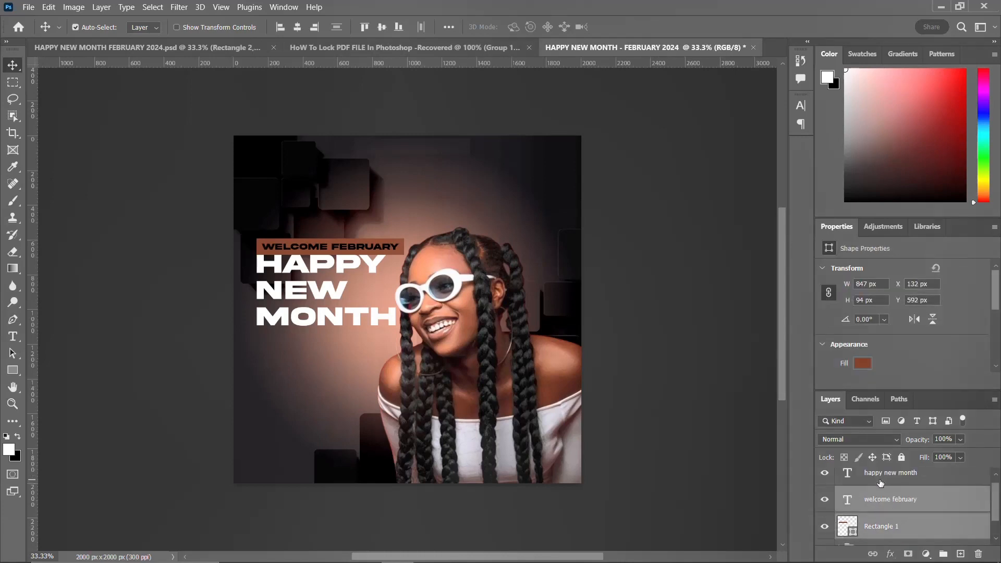
key(ctrl+t)
key(Return)
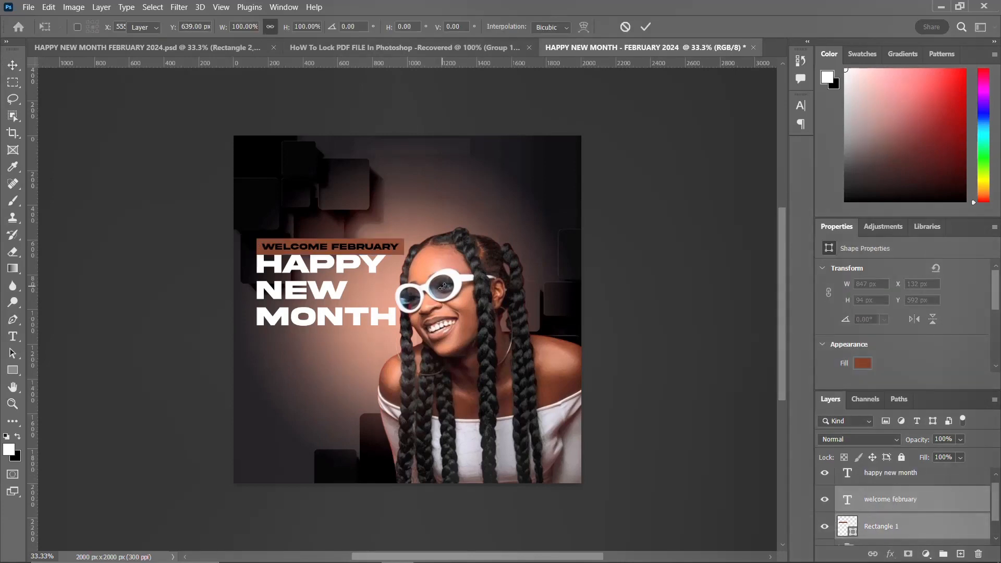
key(ctrl+g)
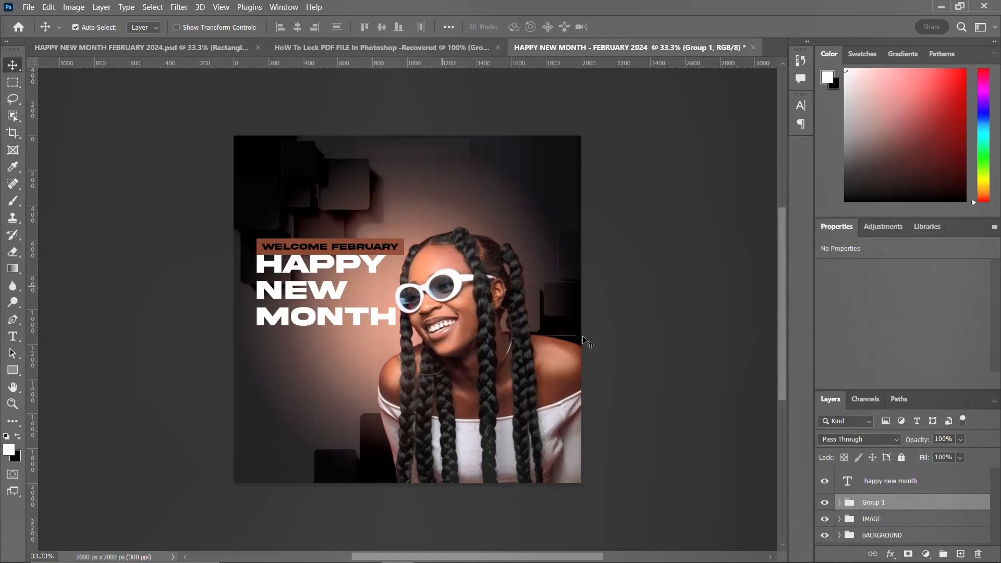
double_click(873, 503)
text(HA)
key(Return)
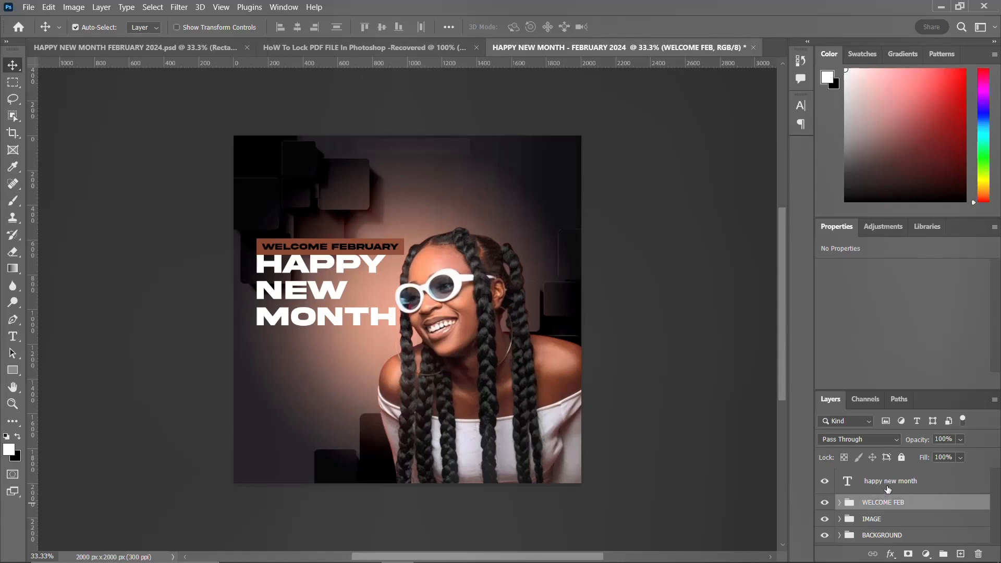
Step: Move the WELCOME FEB group and the HAPPY NEW MONTH heading higher on the canvas
click(864, 480)
click(874, 520)
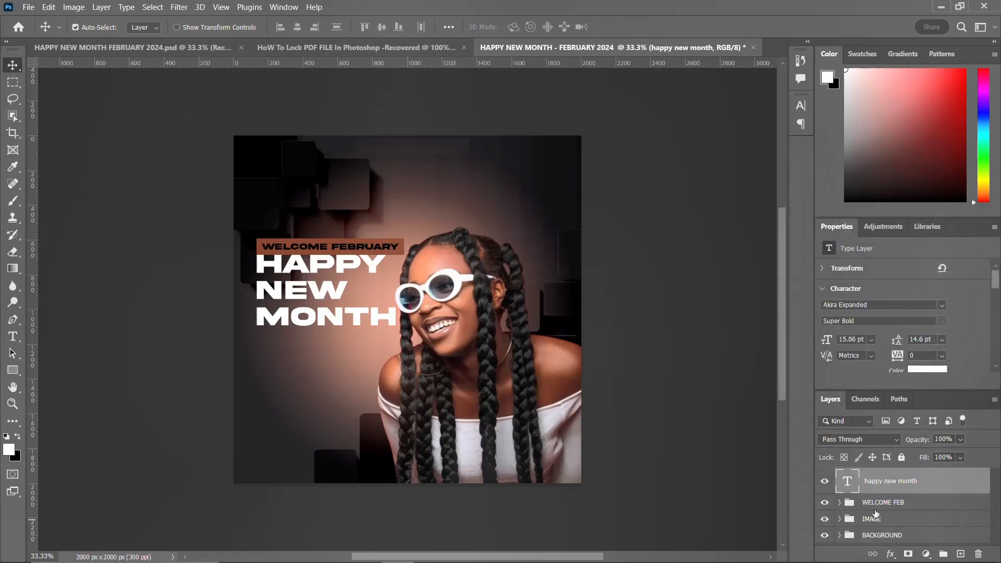
click(879, 502)
key(ctrl+t)
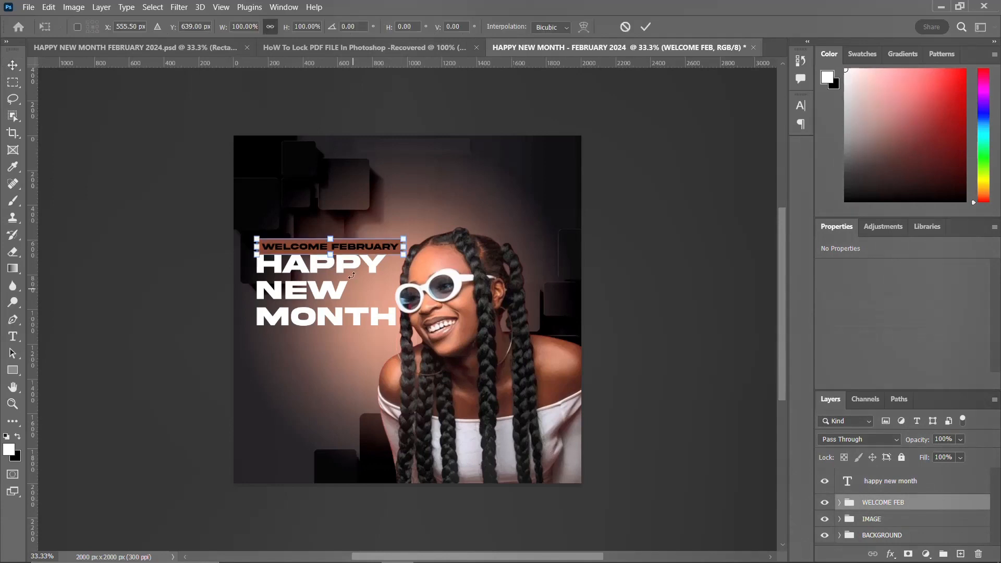
drag(347, 252, 347, 224)
key(Return)
drag(295, 273, 290, 249)
Step: Set the HAPPY NEW MONTH heading's leading to 30 pt to tighten its lines
click(800, 106)
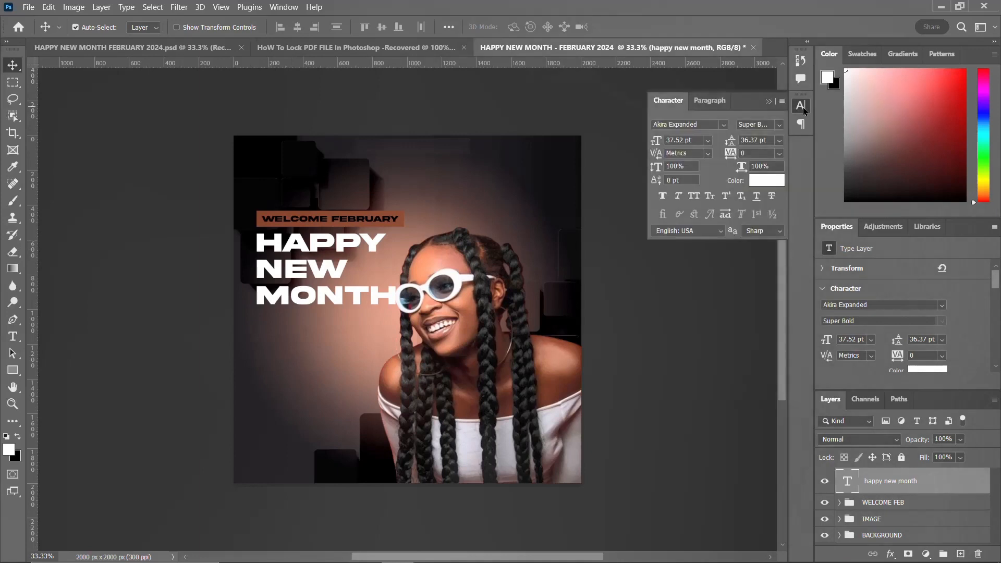
text(36)
key(Return)
scroll(743, 137, down, 5)
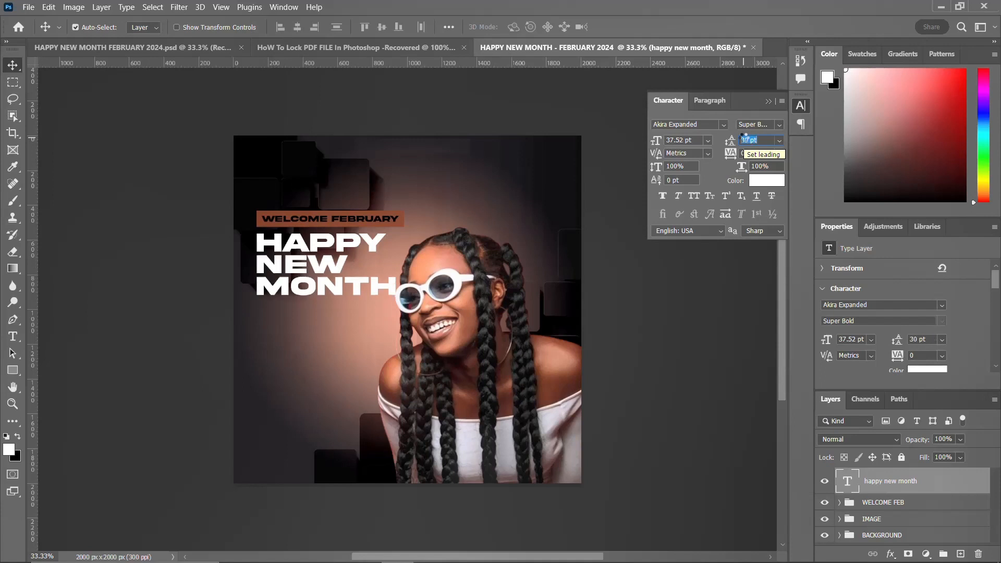
click(800, 109)
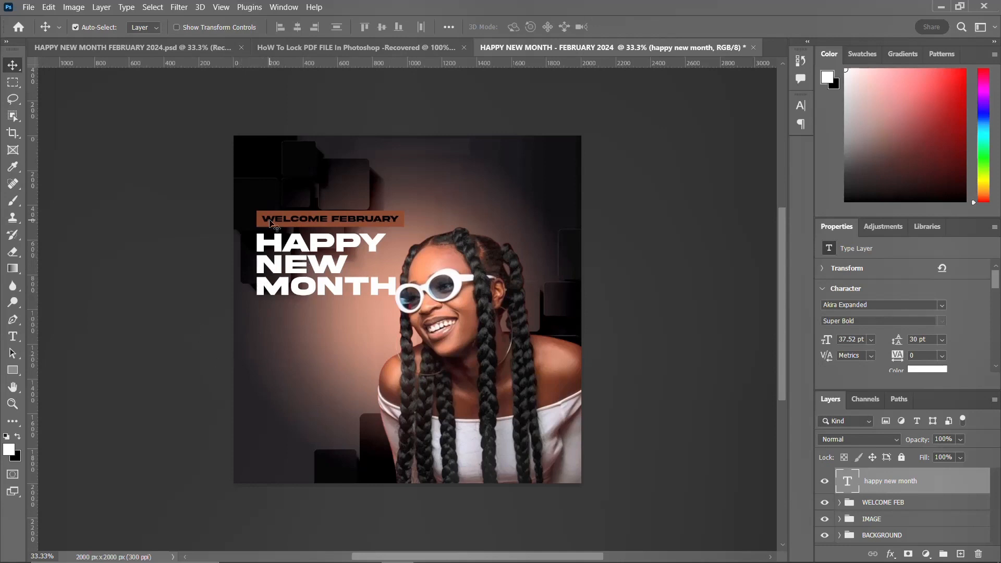
Step: Show the guides and draw a rectangle about 849 × 330 px below the heading
key(ctrl+semicolon)
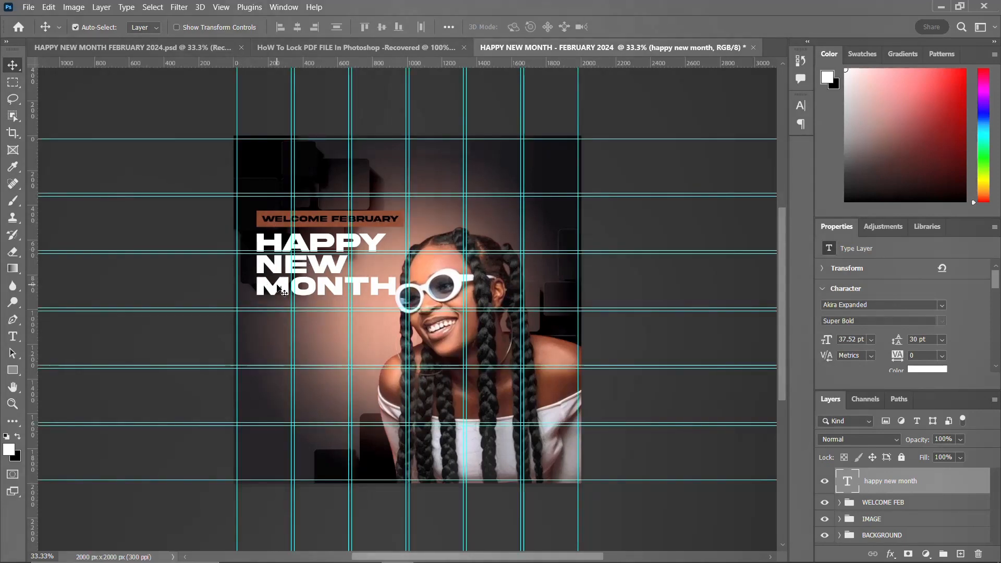
click(13, 369)
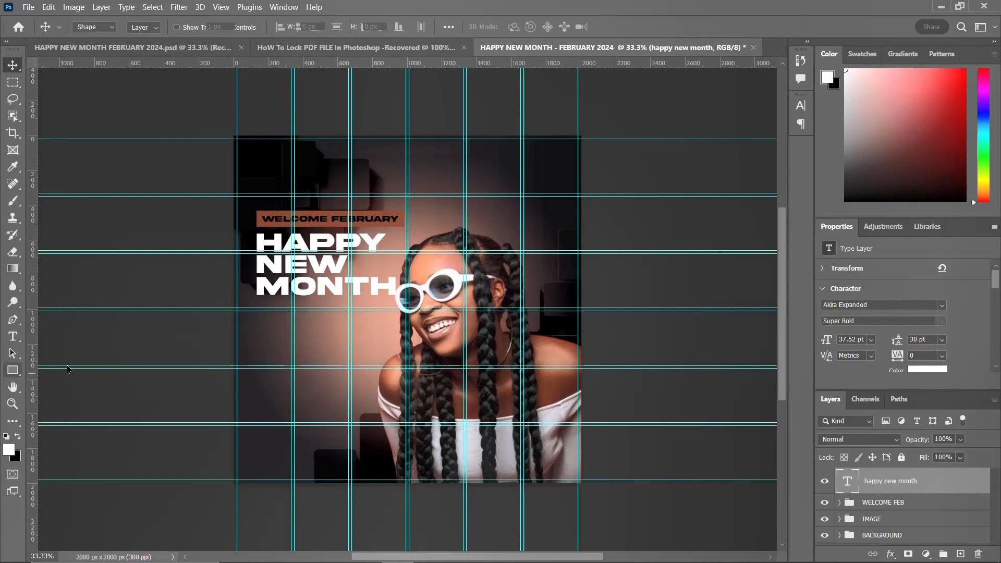
drag(258, 302, 404, 364)
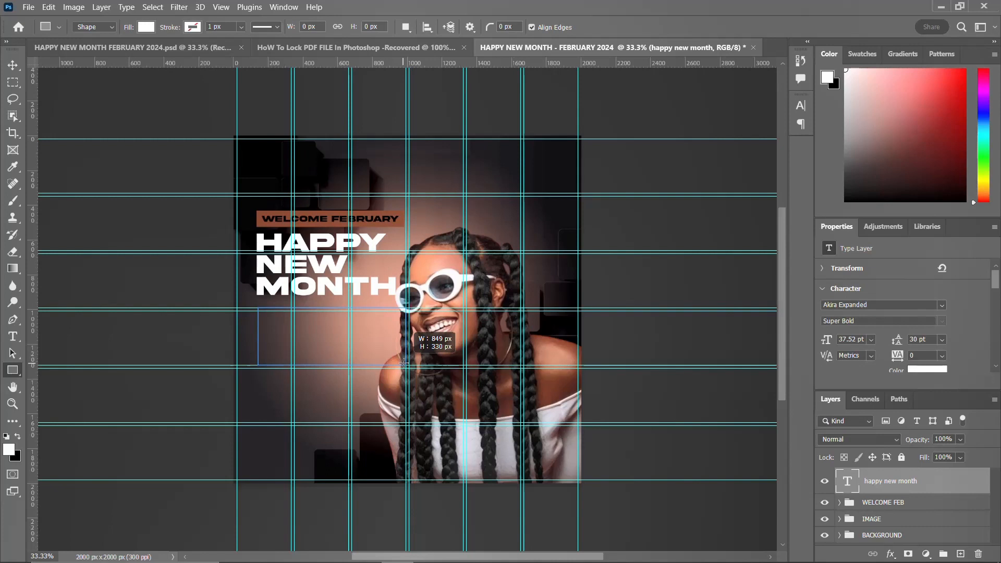
drag(404, 363, 404, 364)
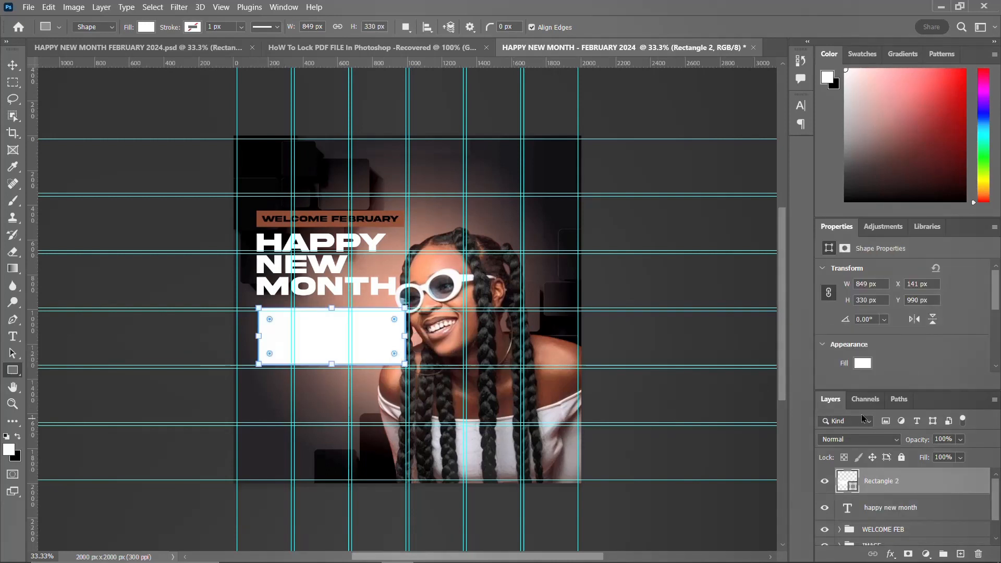
Step: Fill the new rectangle with the brown recently used color
click(862, 364)
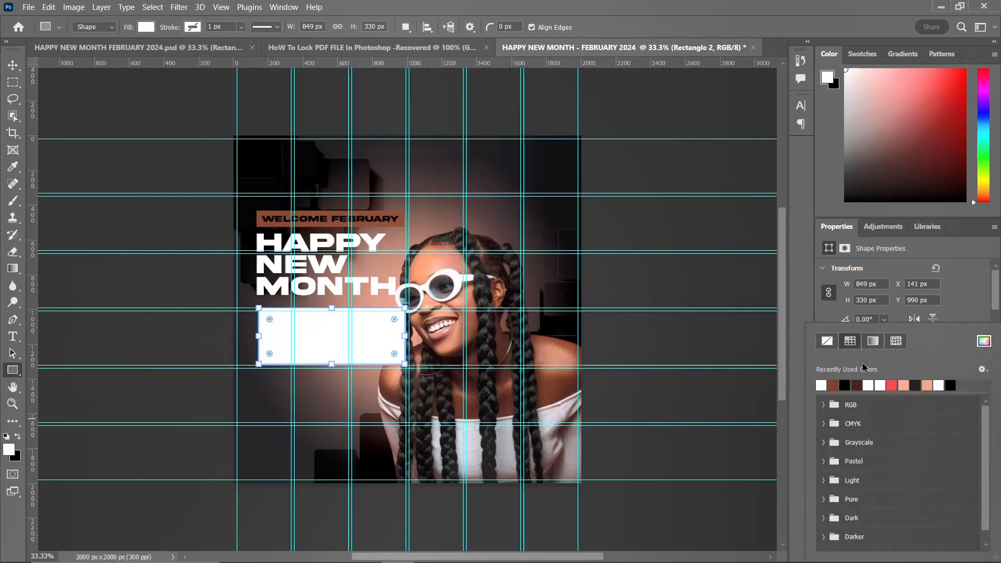
click(833, 385)
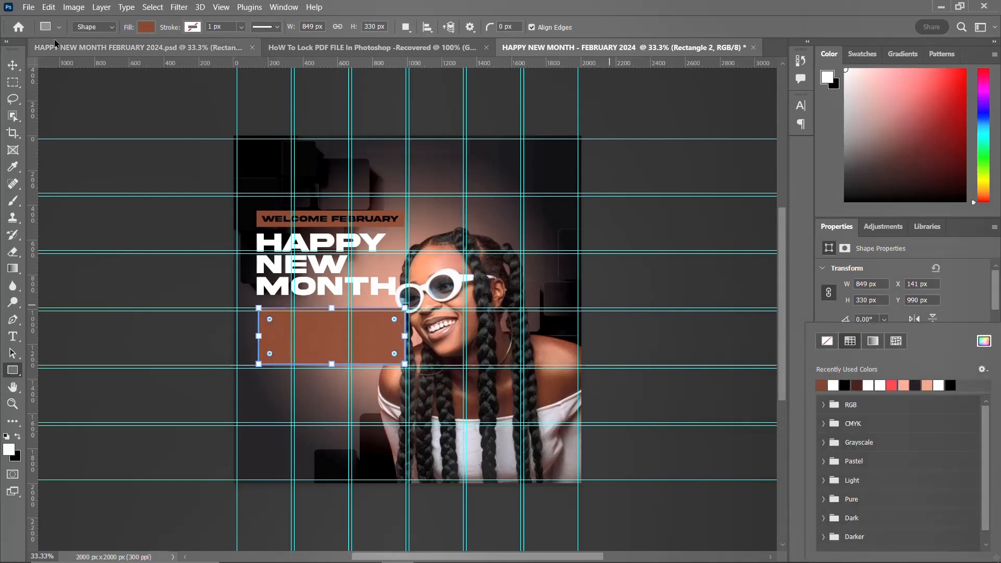
click(12, 67)
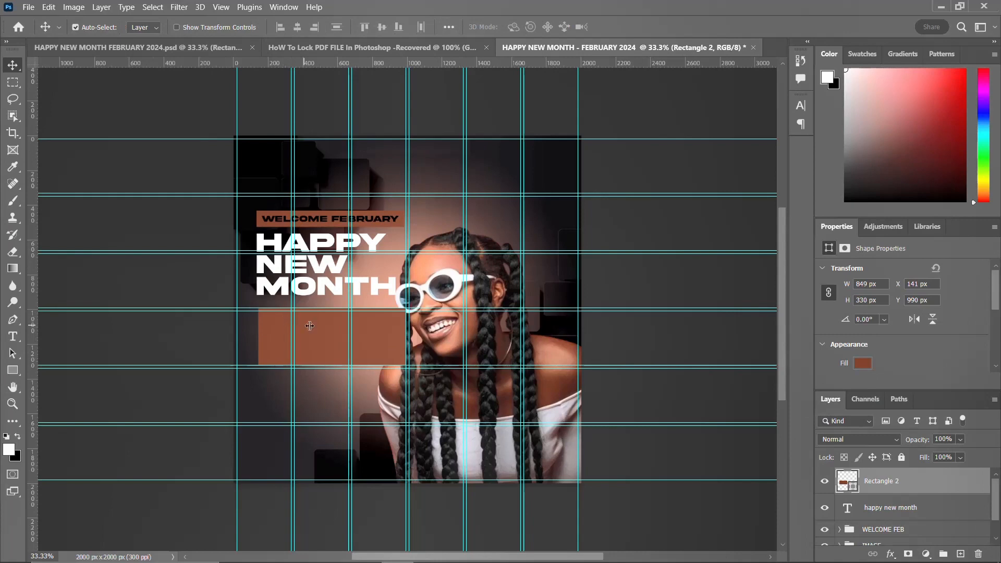
Step: Stretch the brown rectangle downward to a height of about 447 px
key(ctrl)
key(ctrl+t)
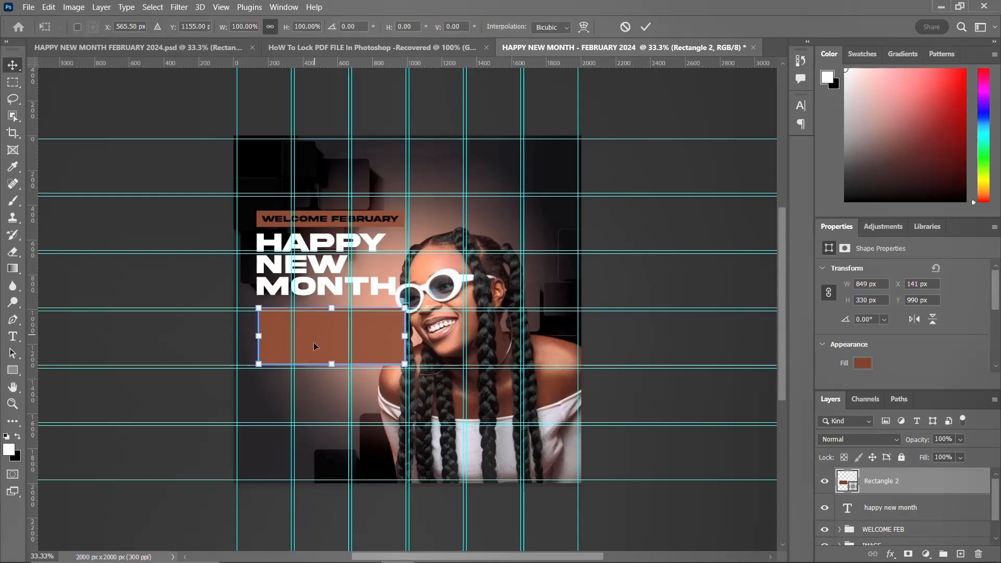
drag(331, 362, 331, 383)
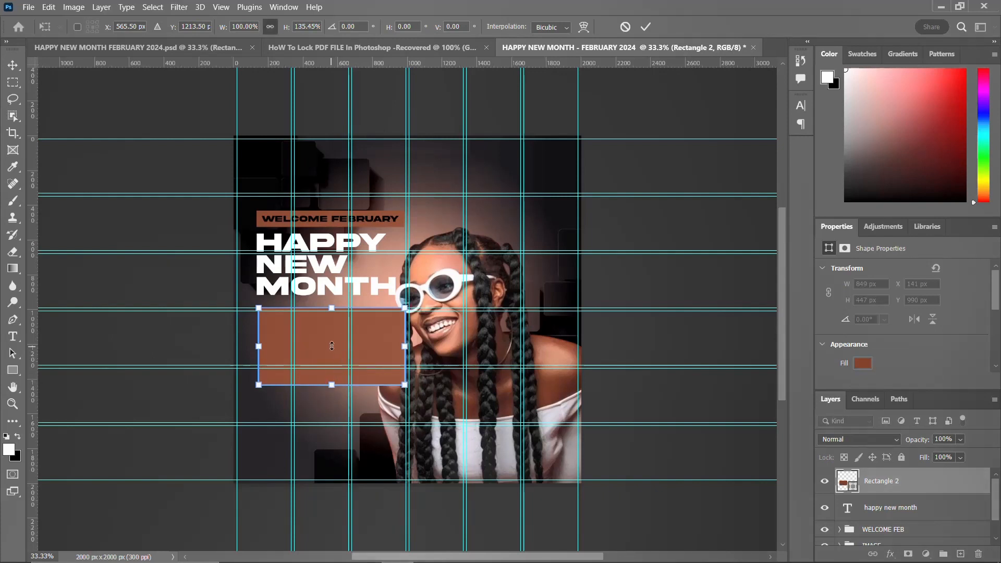
key(Return)
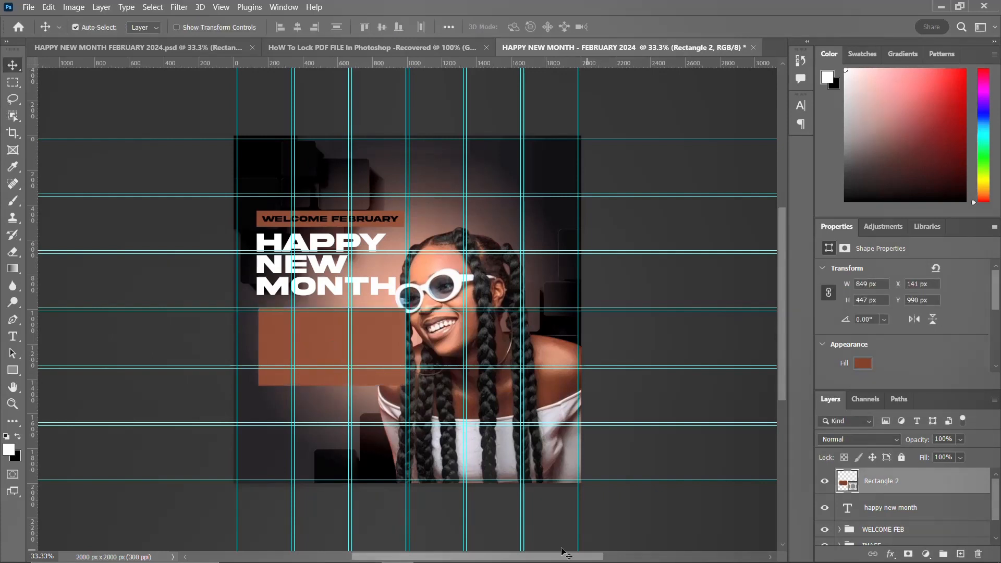
Step: In Notepad, rewrap the 'This Month Will yet unfold the best' paragraph and select it for copying
mouse_move(566, 558)
click(526, 551)
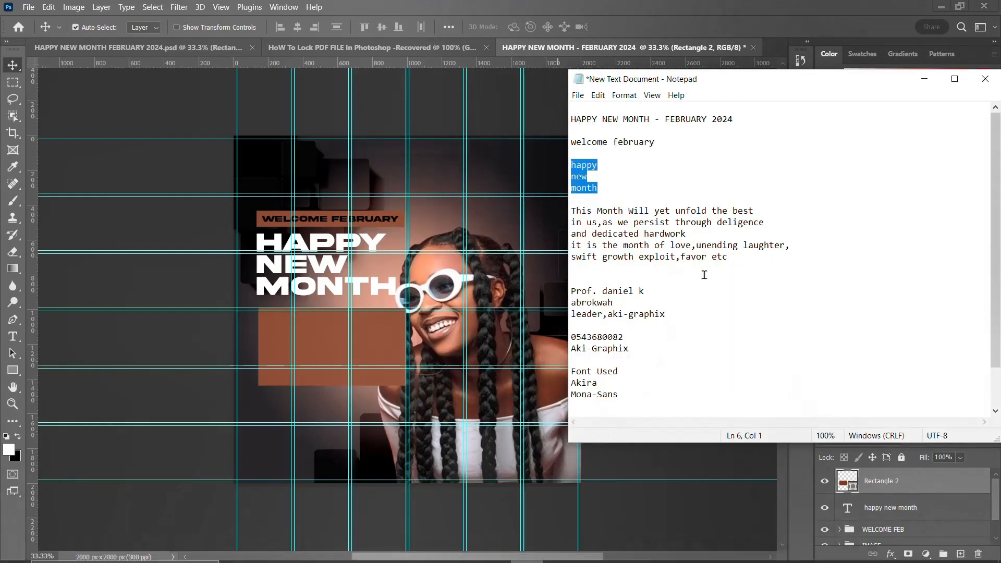
click(753, 257)
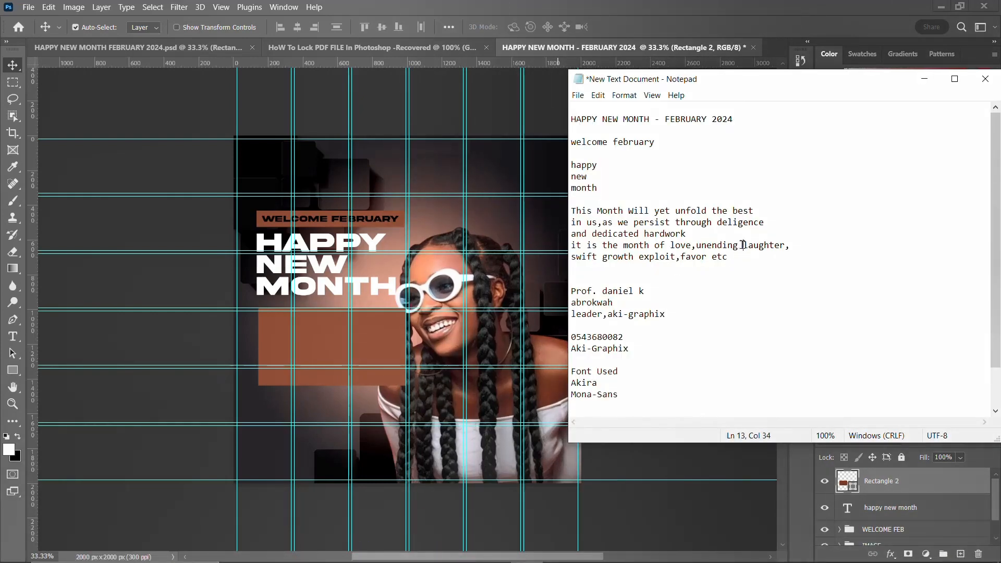
key(Return)
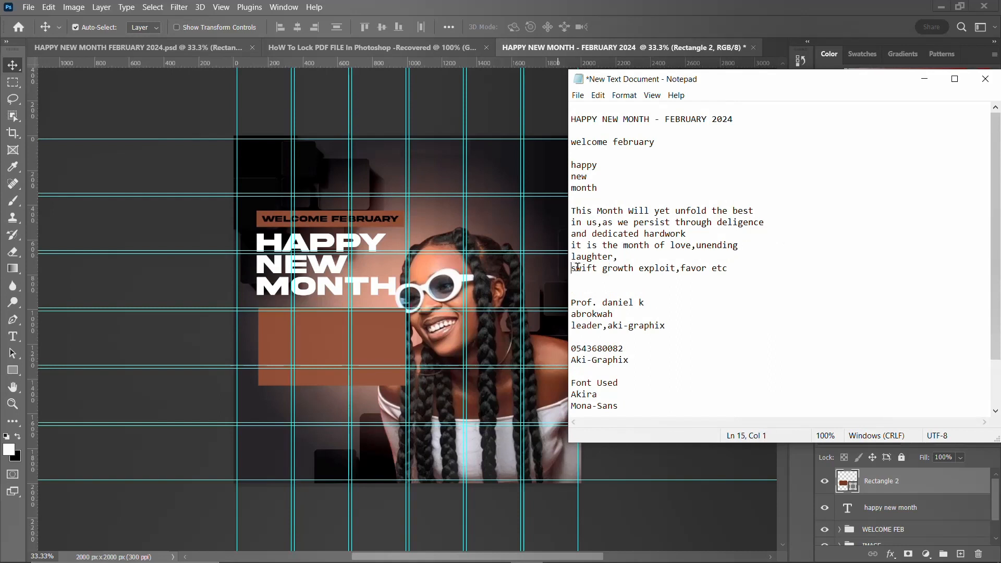
key(BackSpace)
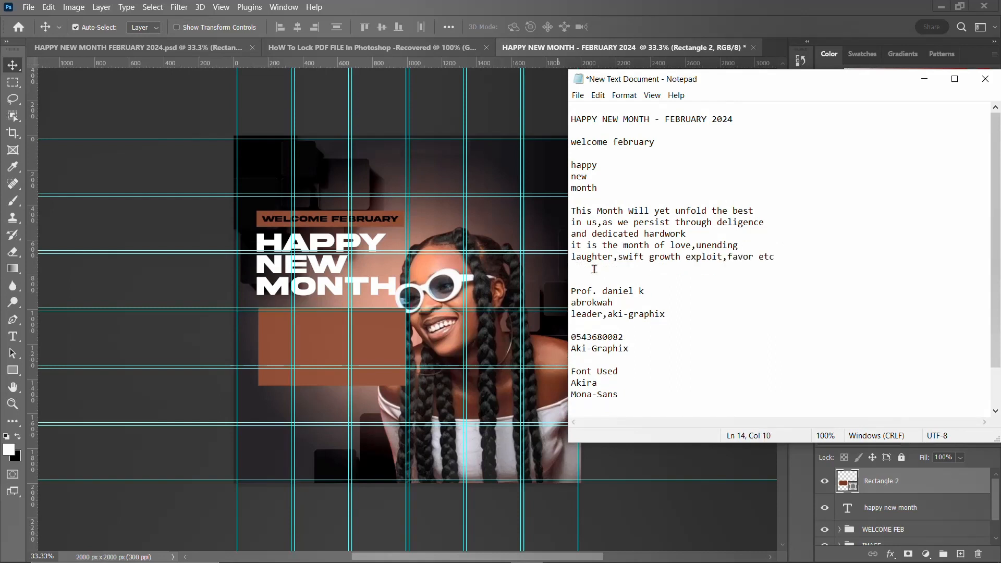
drag(775, 257, 555, 213)
Step: Create a paragraph text box below the rectangle and paste the copied body paragraph into it
click(298, 341)
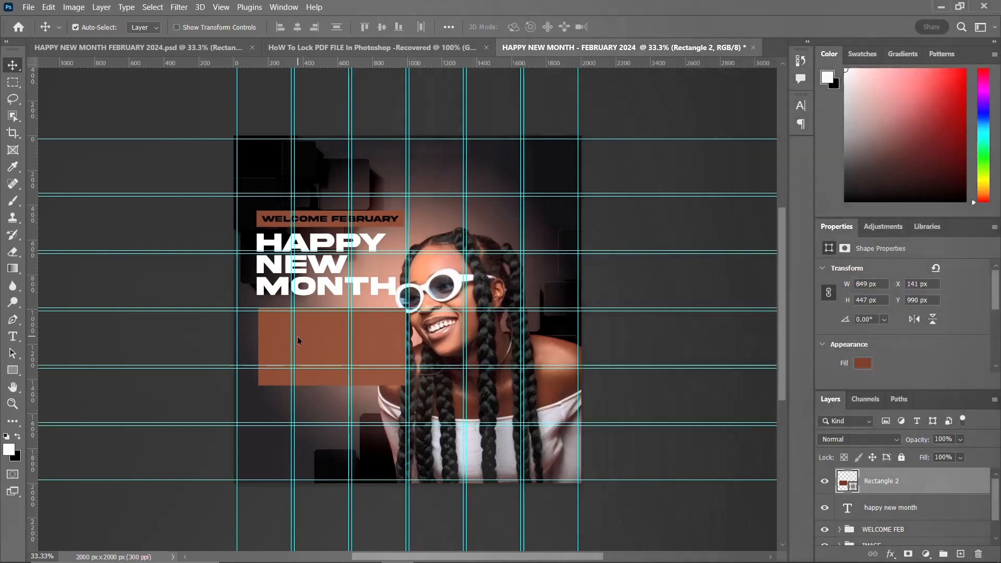
key(t)
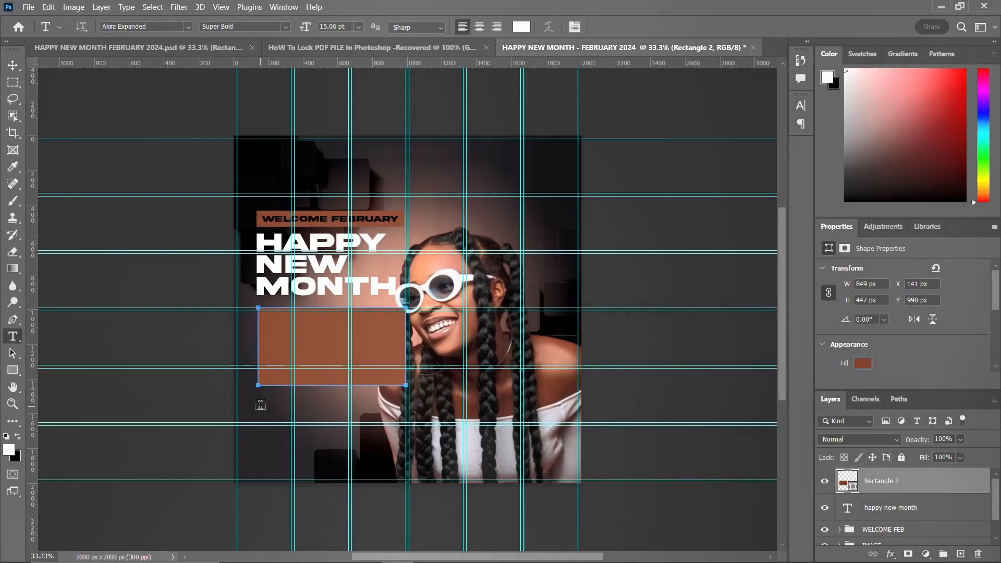
drag(259, 405, 414, 458)
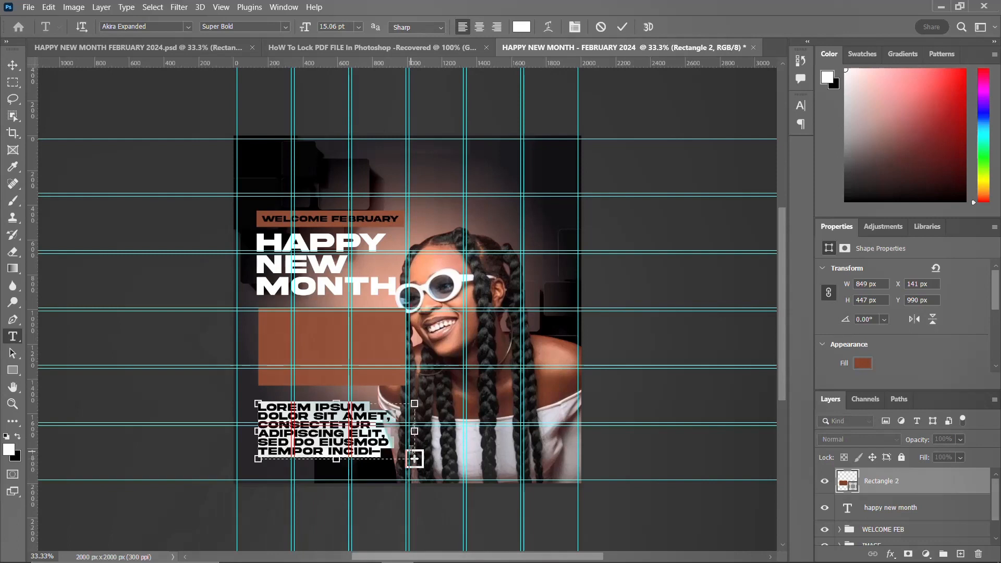
text(This Month Will yet unfold the best in us,as we persist through deligence)
key(ctrl+Return)
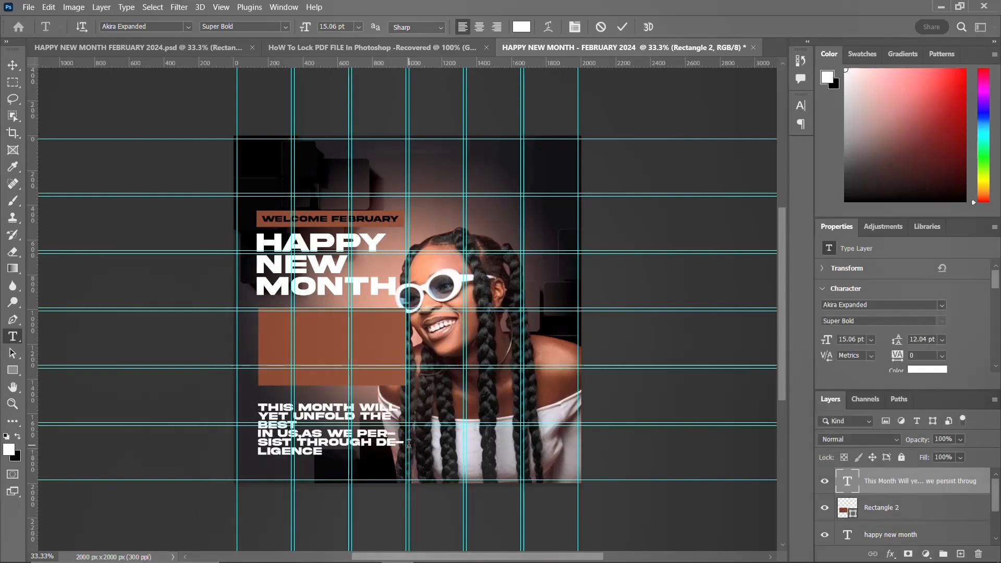
Step: Change the paragraph's font to Mona-Sans Medium Wide
click(800, 105)
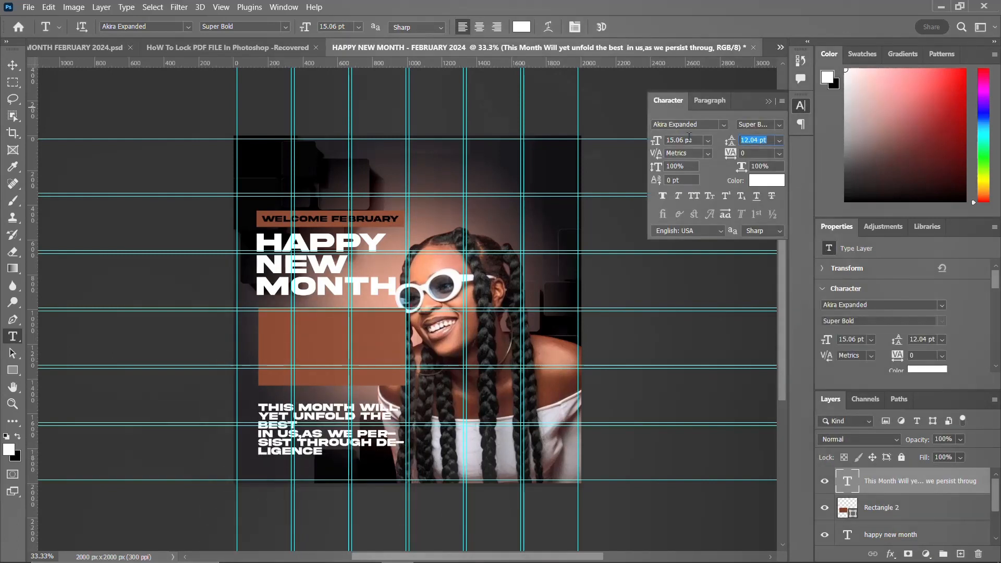
click(724, 125)
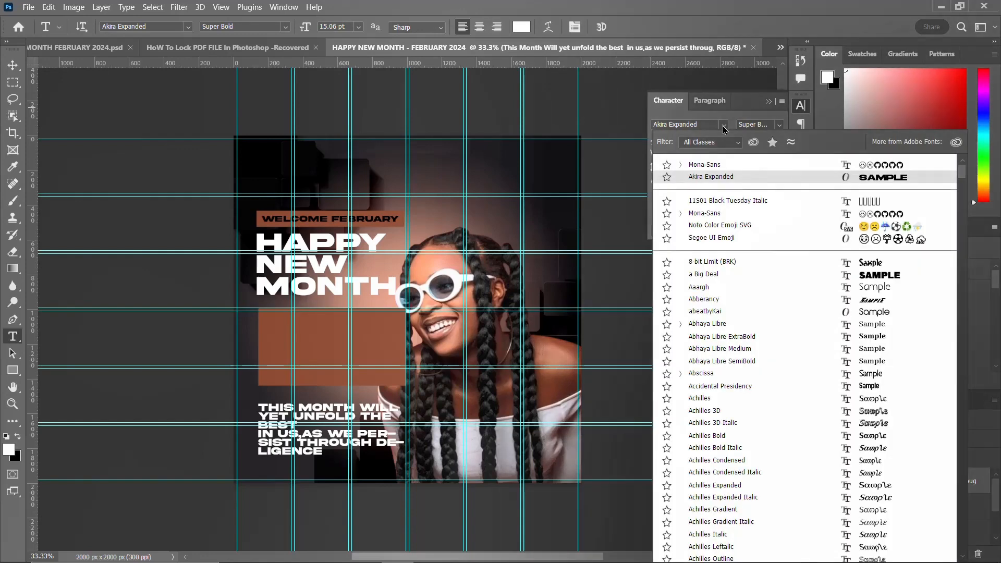
click(708, 166)
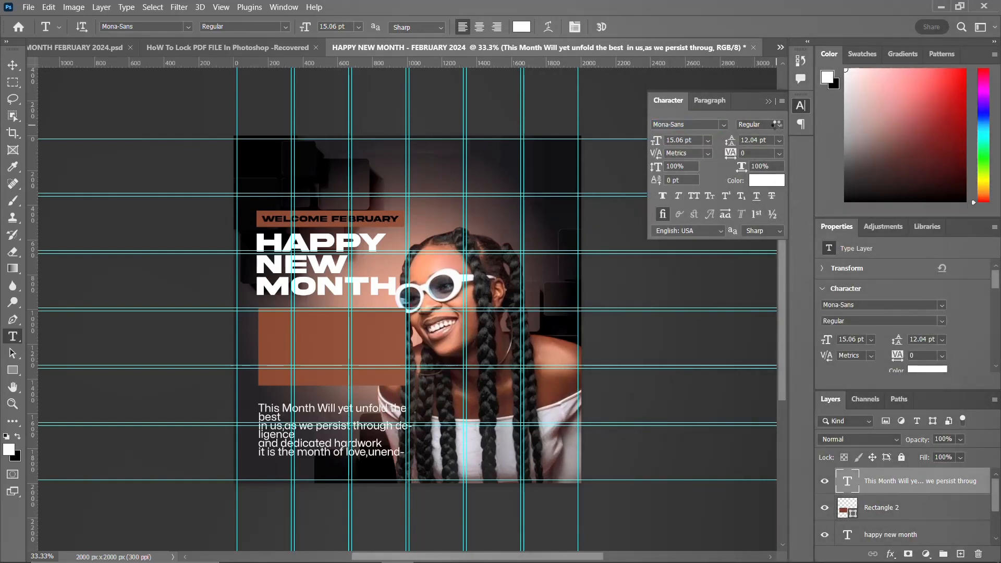
click(776, 124)
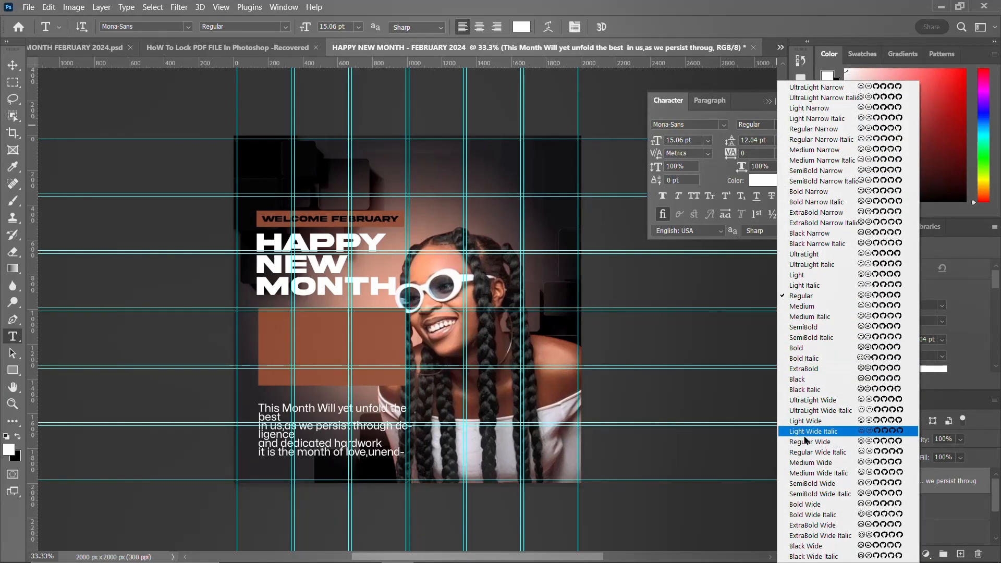
click(808, 462)
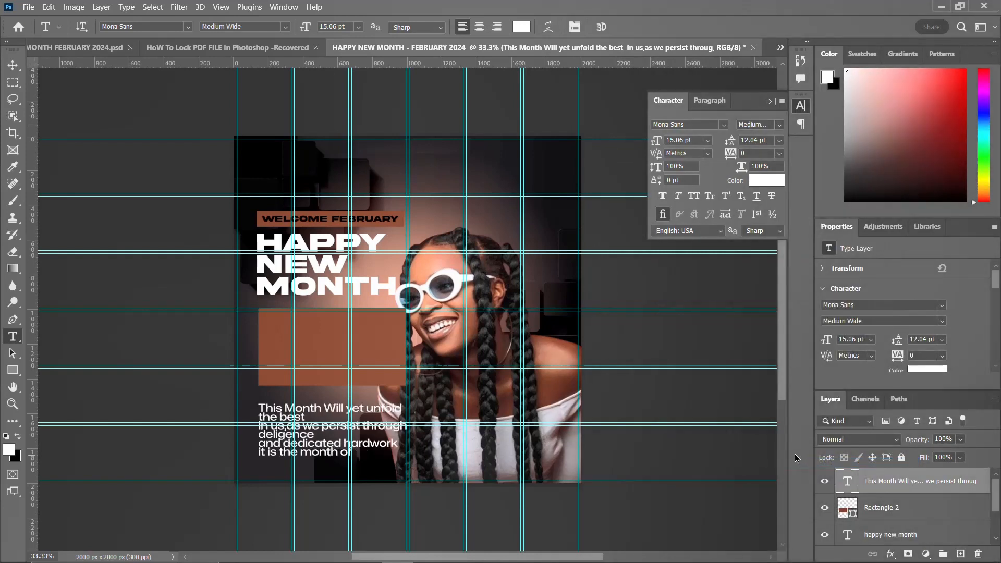
Step: Set the paragraph's font size to 10 pt and its leading to 13 pt
click(677, 140)
text(14)
key(Return)
click(676, 137)
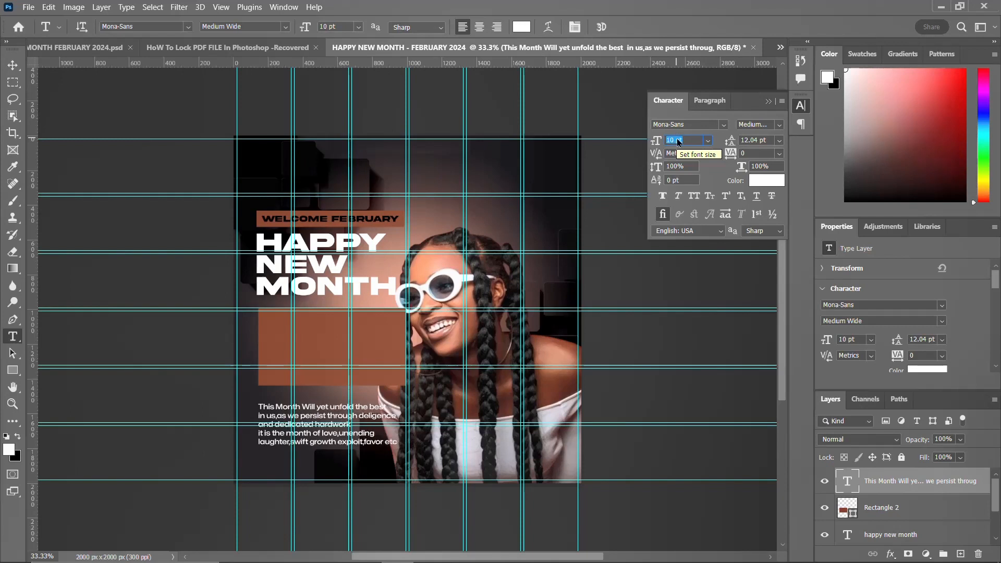
click(752, 140)
text(13)
key(Return)
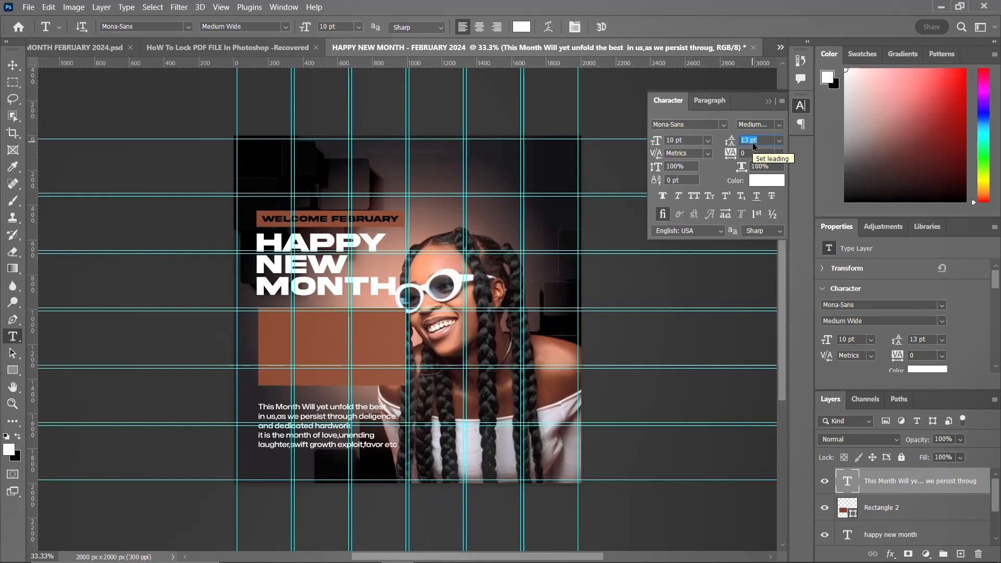
Step: Move the paragraph onto the brown rectangle and scale it up slightly to about 103%
click(798, 107)
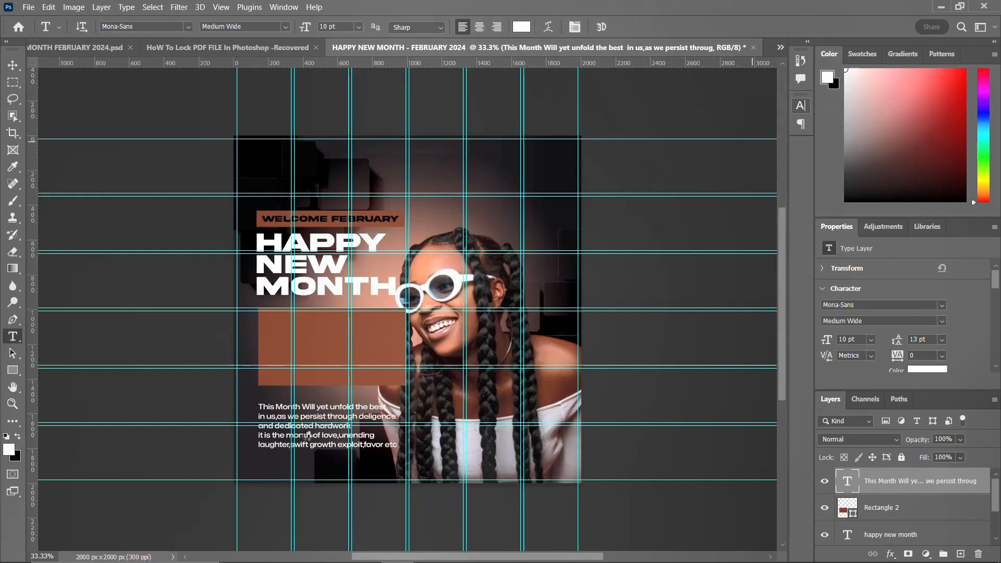
key(v)
drag(309, 437, 318, 362)
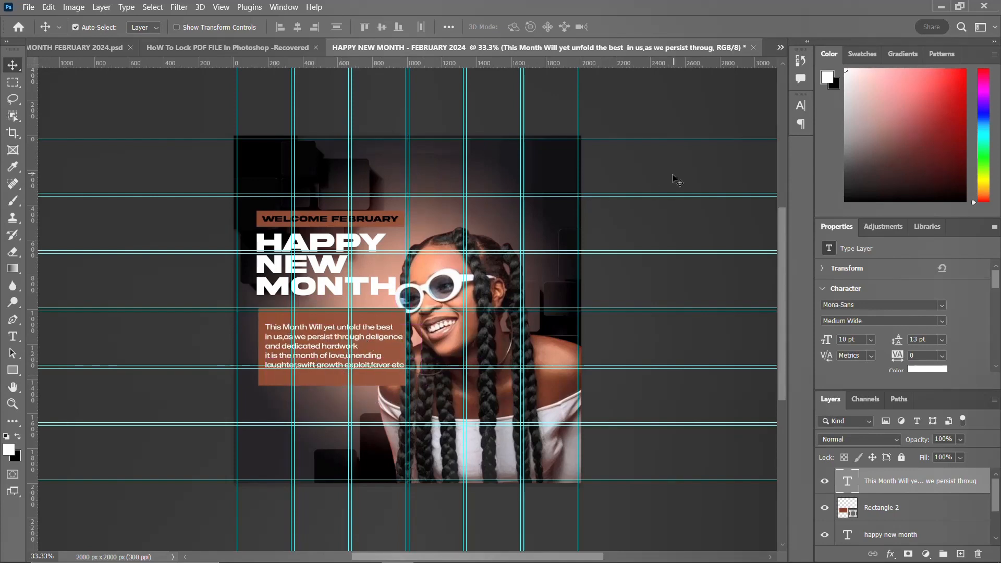
click(801, 106)
click(796, 107)
key(ctrl+t)
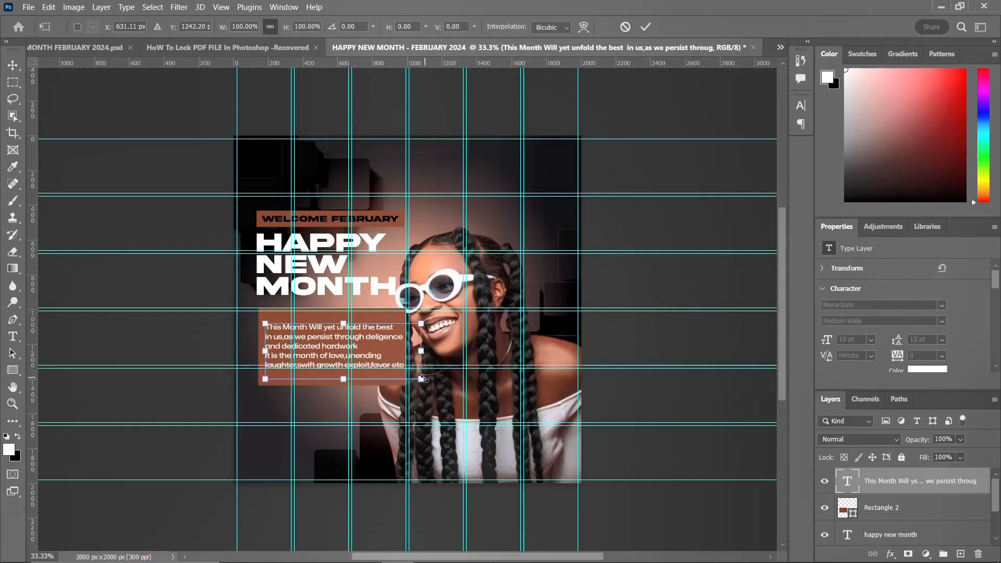
drag(423, 379, 425, 381)
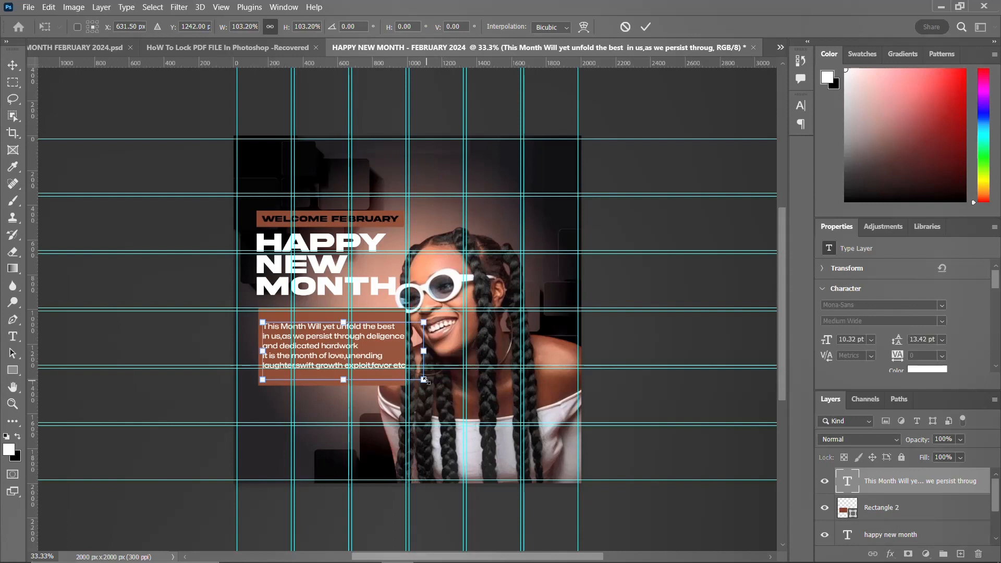
key(Return)
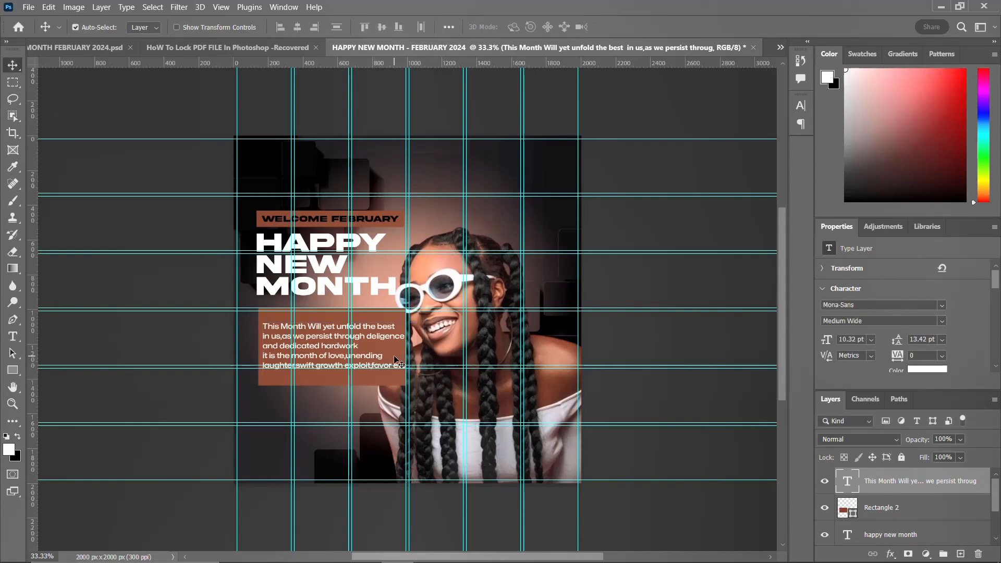
Step: Nudge the body paragraph slightly left and set its leading to 16 pt
key(Left)
key(Left)
key(Left)
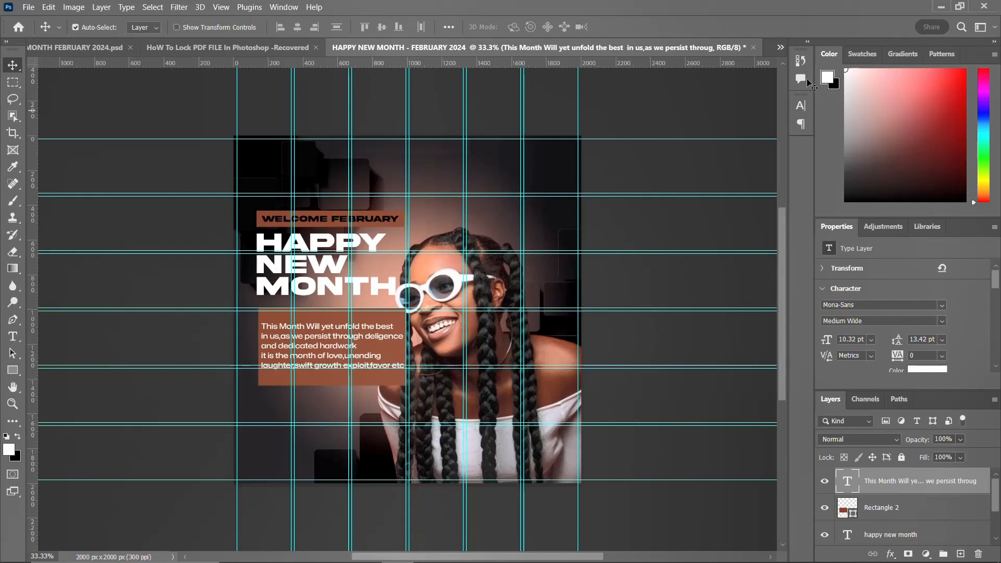
click(801, 106)
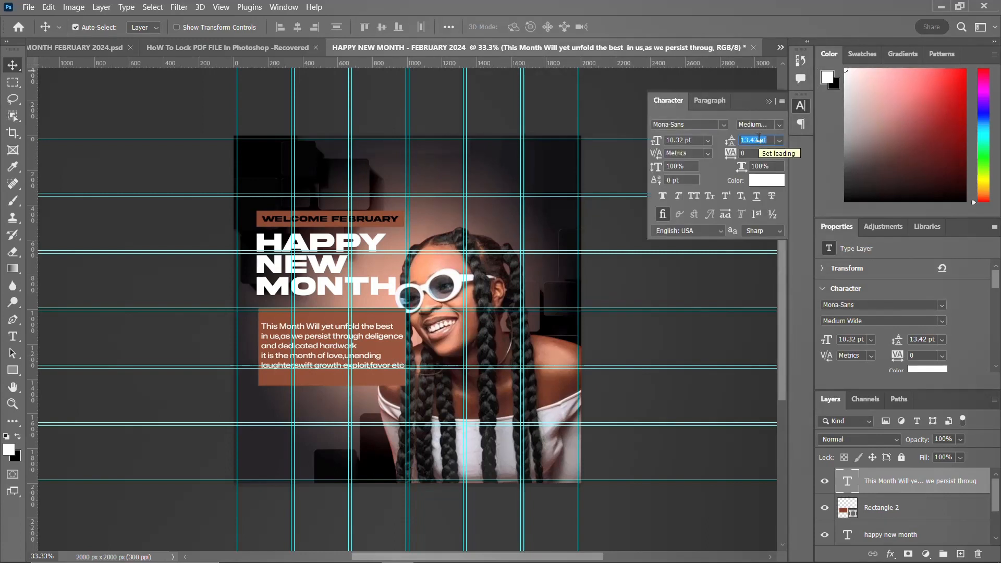
text(15)
key(Return)
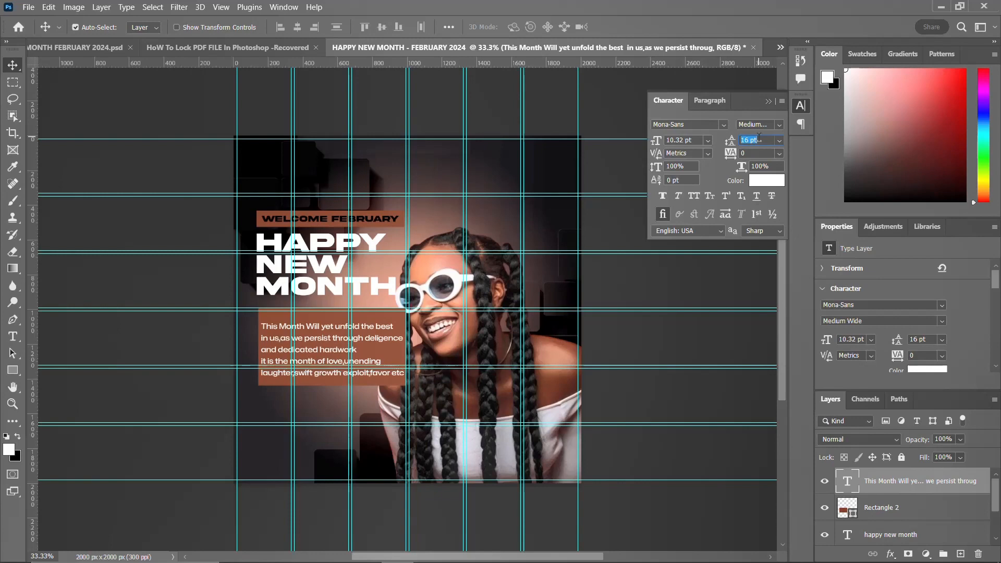
click(803, 108)
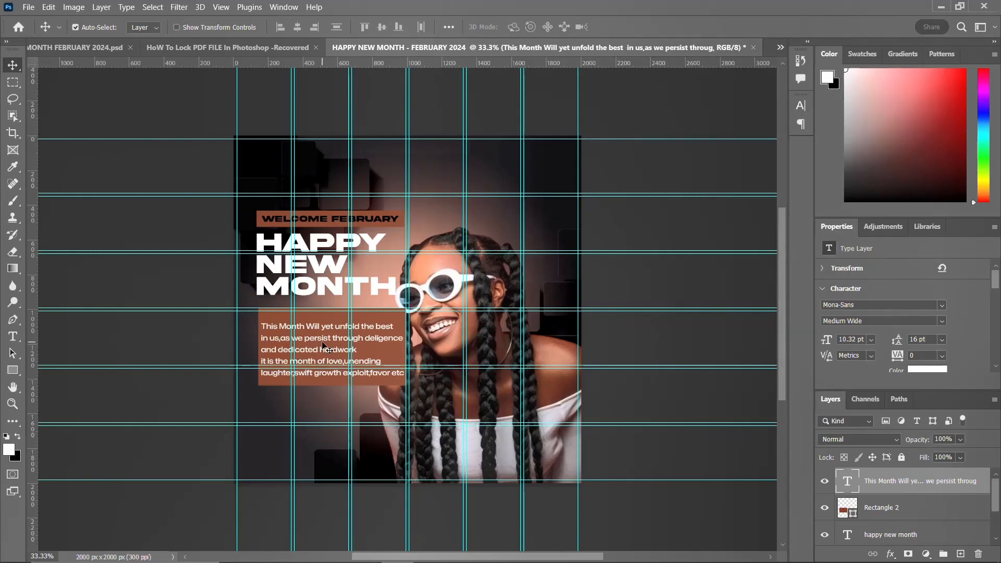
Step: Nudge the body paragraph slightly upward on the brown rectangle
key(Up)
key(Up)
key(Up)
key(Up)
key(Up)
key(Up)
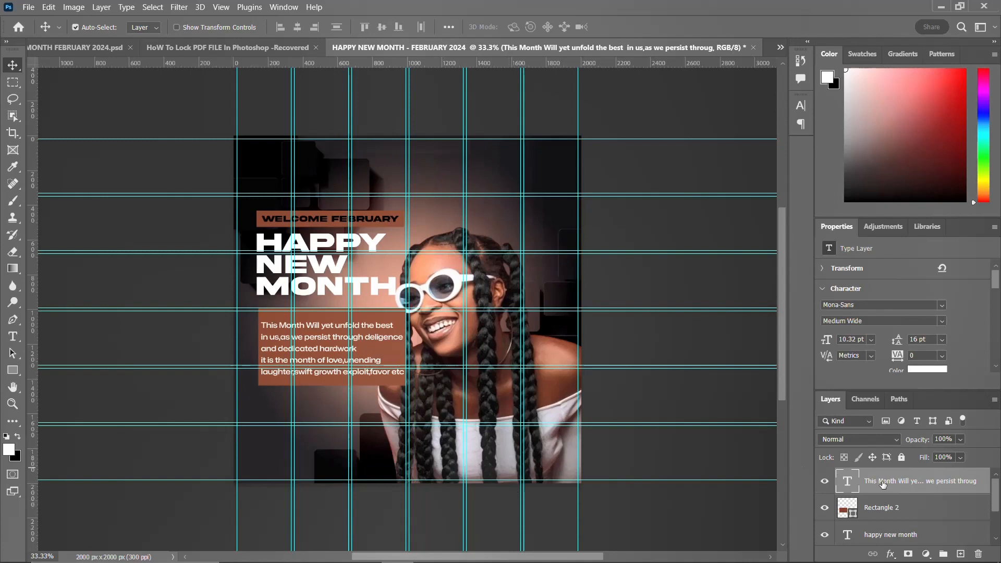
Step: Draw a rectangle about 854 × 167 px below the paragraph and fill it with the recently used brown
click(13, 369)
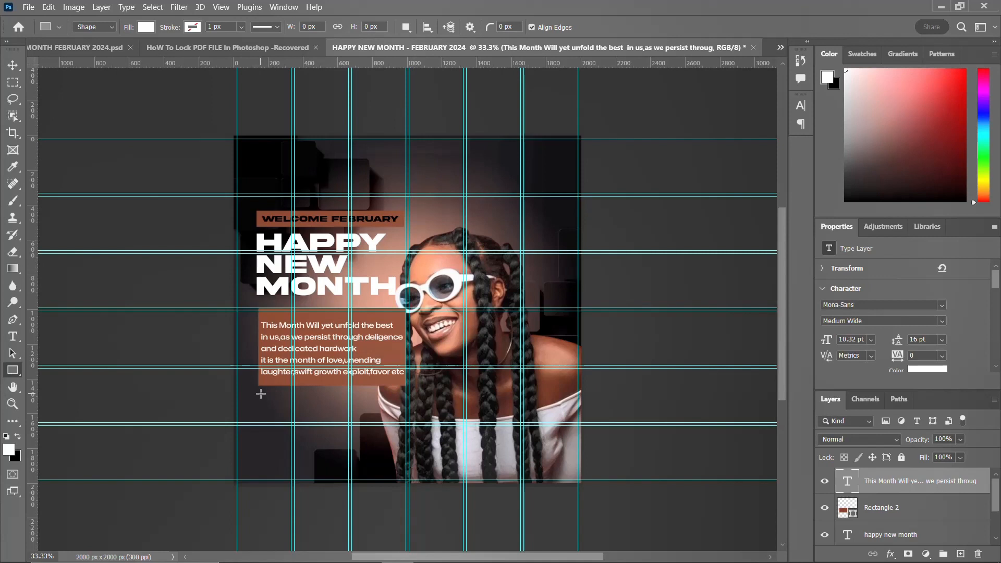
drag(261, 394, 411, 417)
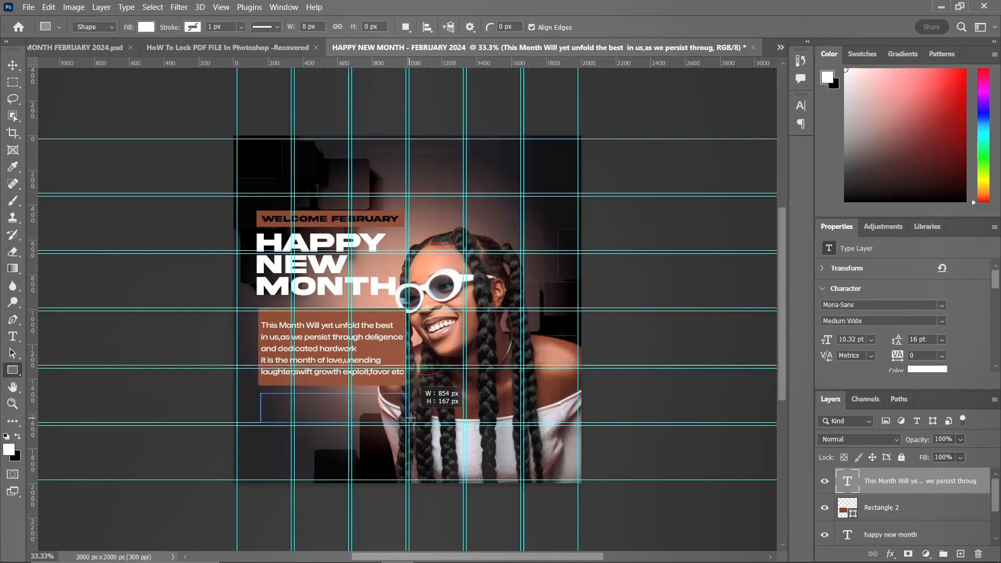
drag(411, 417, 411, 417)
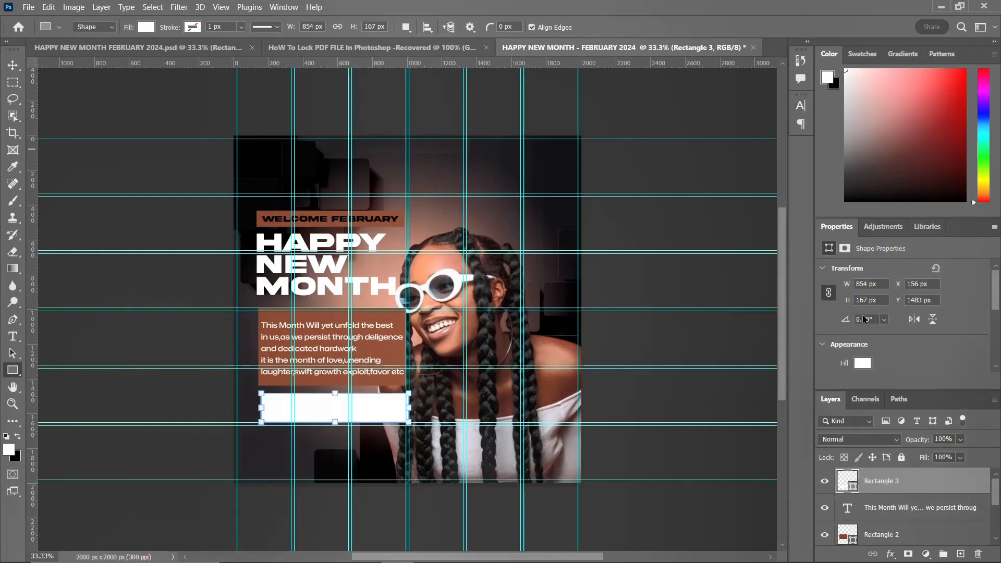
click(861, 364)
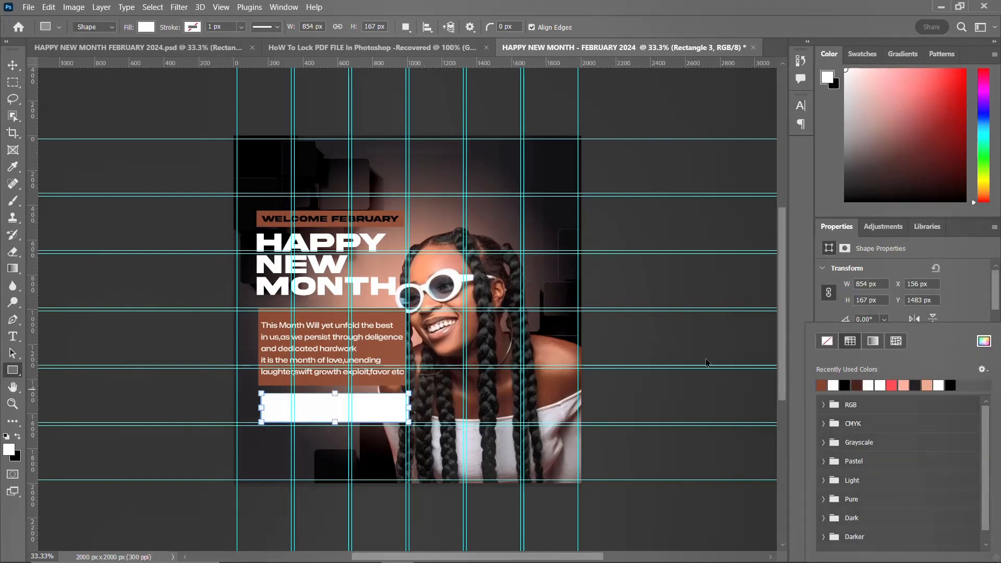
click(821, 386)
click(14, 72)
Step: Switch to Notepad, select and copy the author's name and title lines, and return to Photoshop
mouse_move(469, 553)
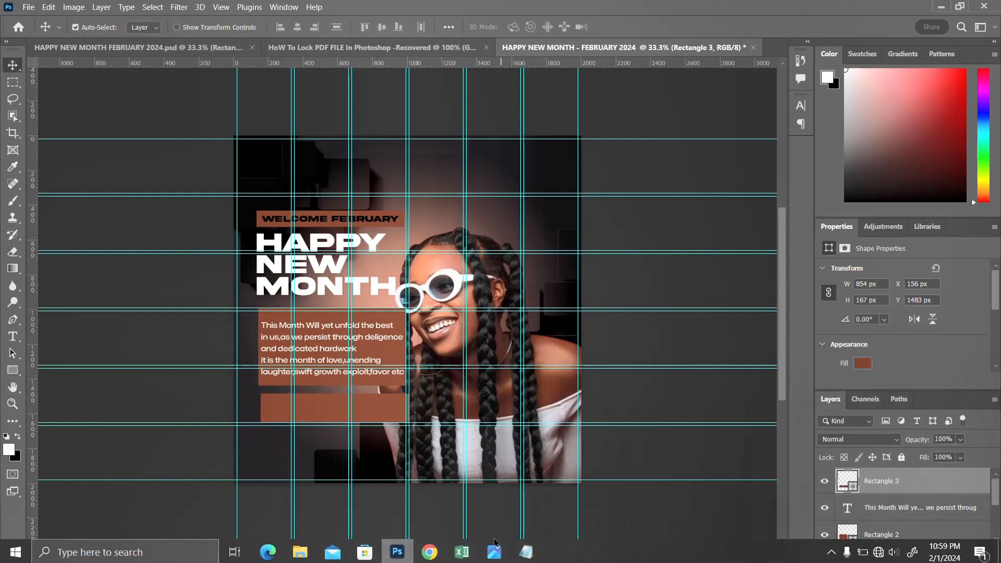
click(526, 550)
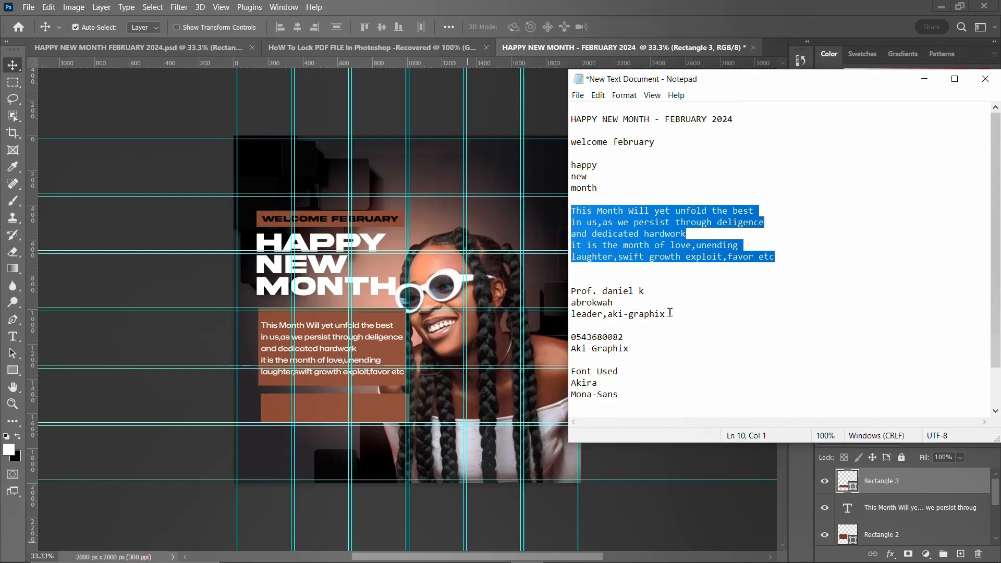
drag(670, 313, 567, 292)
key(ctrl+c)
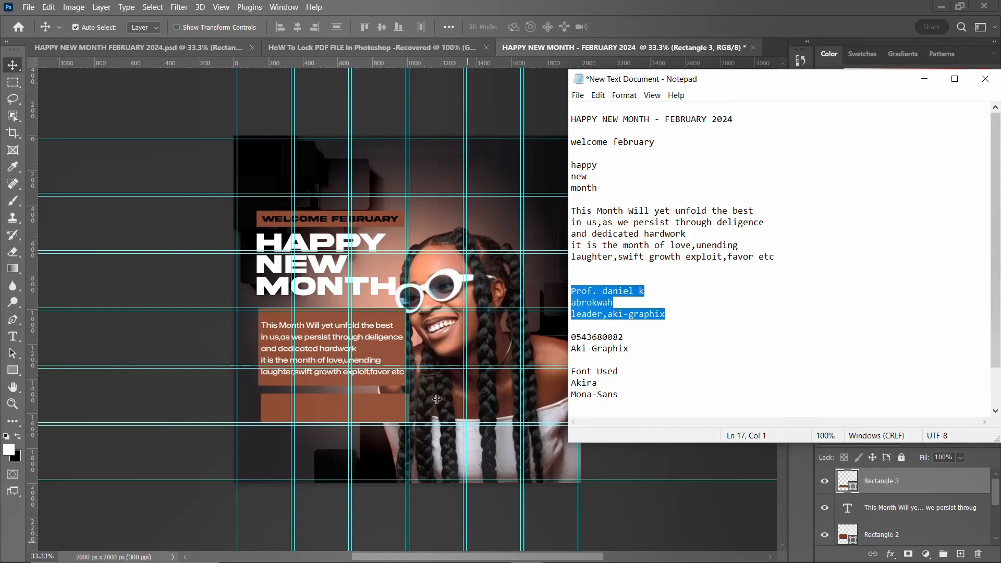
click(688, 10)
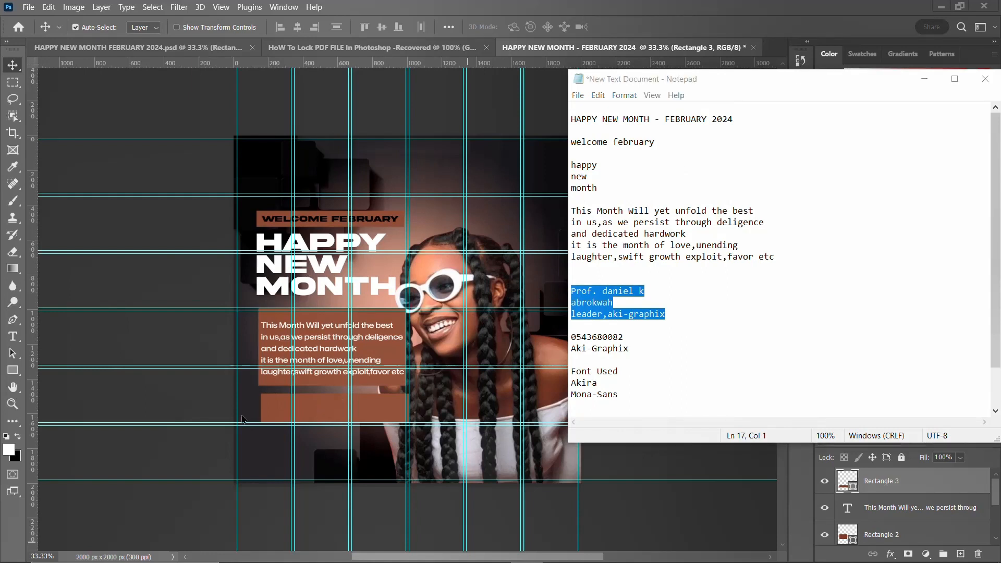
click(307, 408)
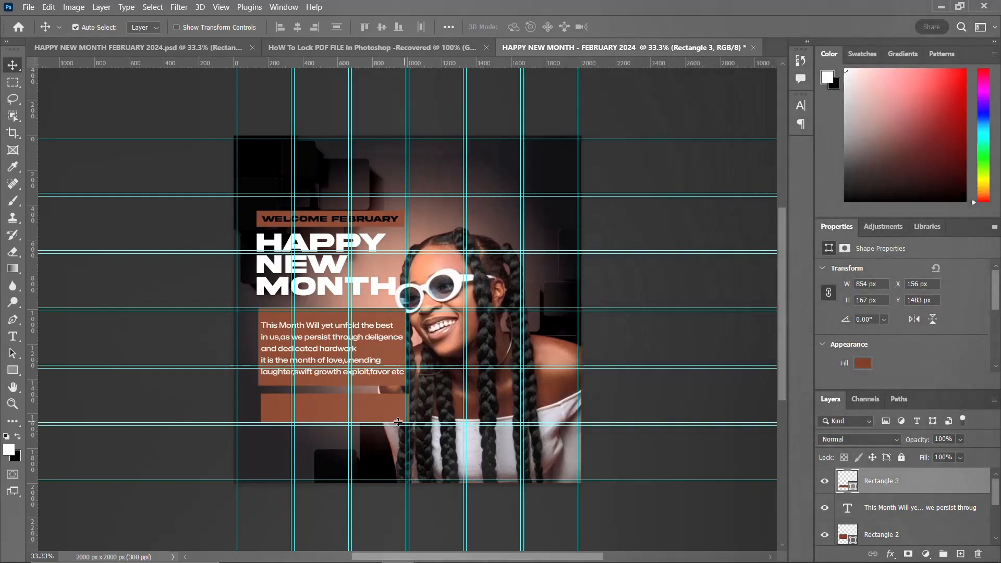
Step: Create a text layer, paste the author lines into it, and move it onto the new rectangle
key(t)
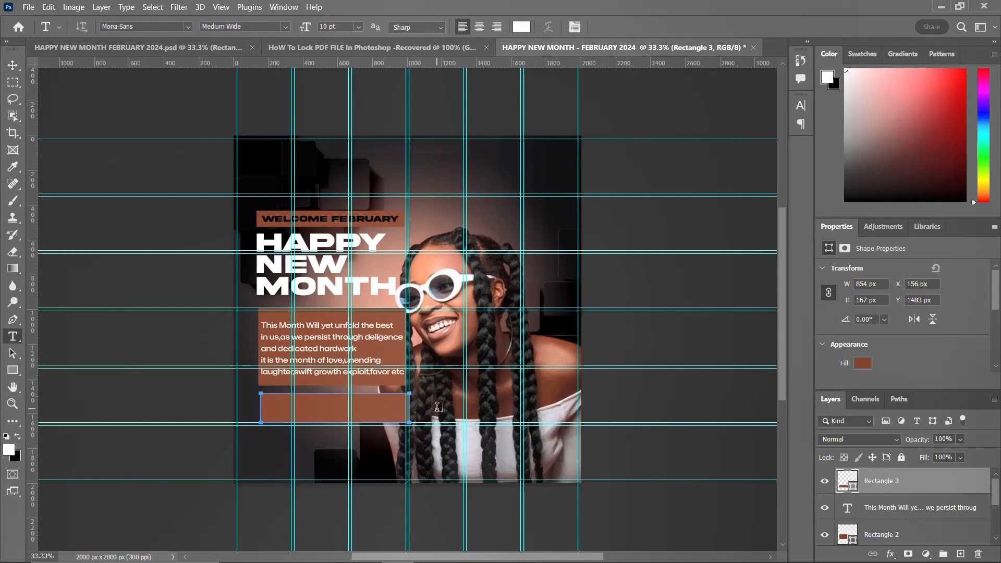
click(437, 406)
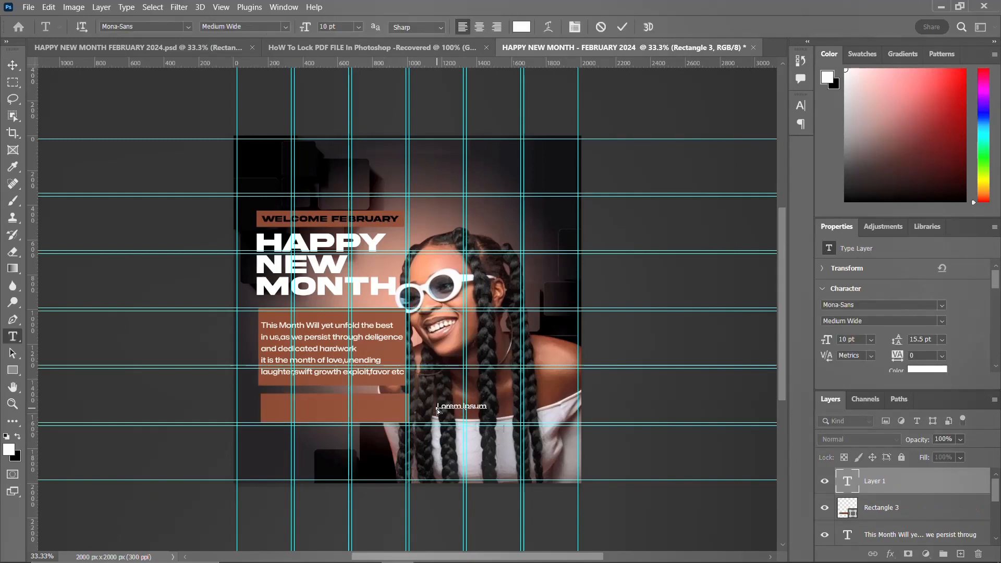
key(ctrl+v)
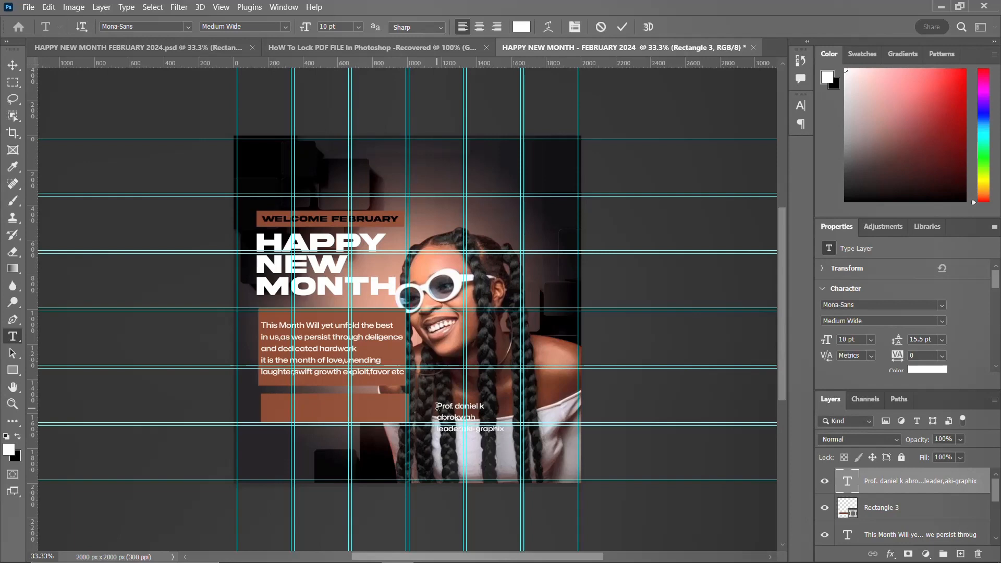
key(ctrl+Return)
key(v)
drag(442, 409, 291, 400)
Step: Change the first two lines of the author text to Akira Expanded Super Bold
double_click(343, 401)
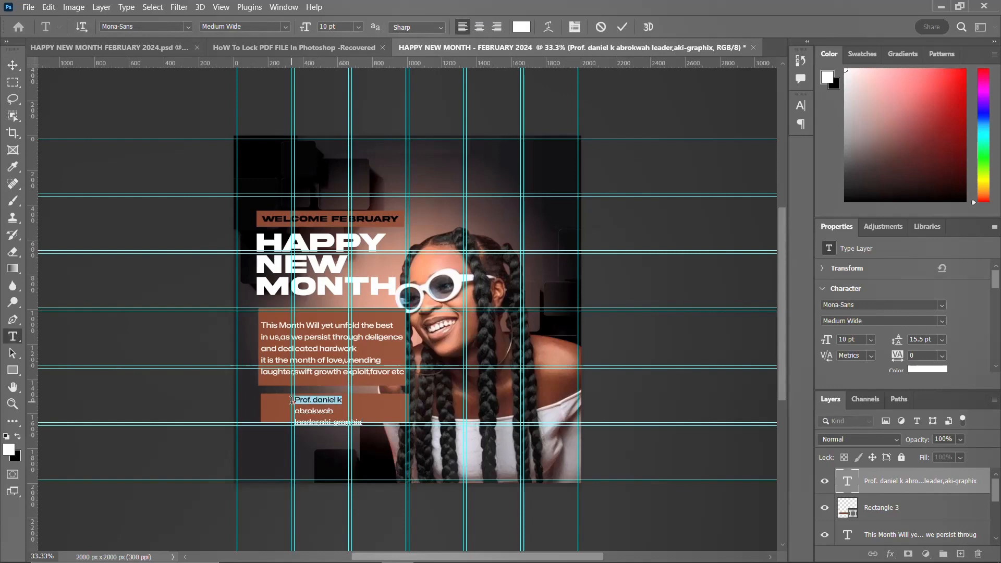
click(801, 105)
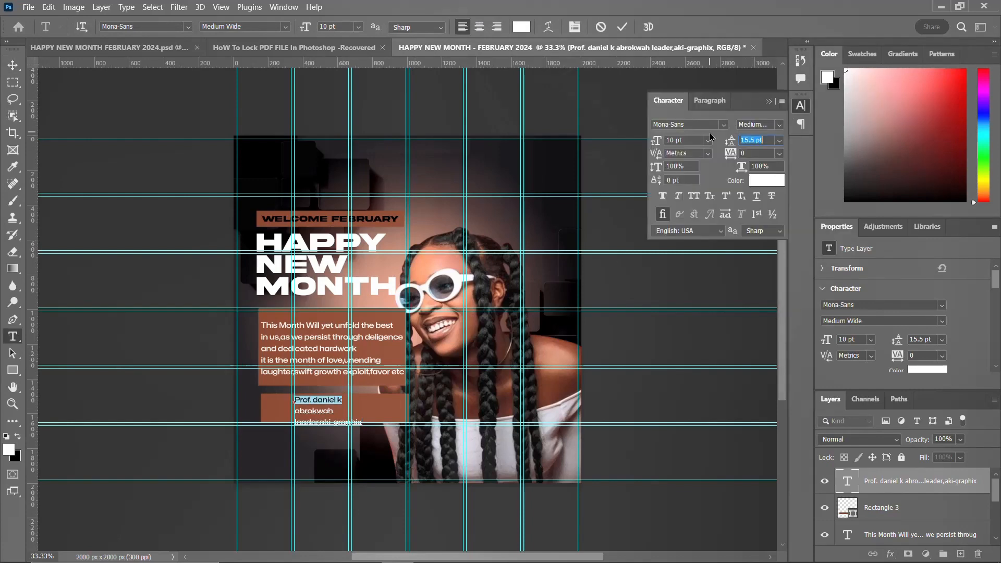
click(725, 126)
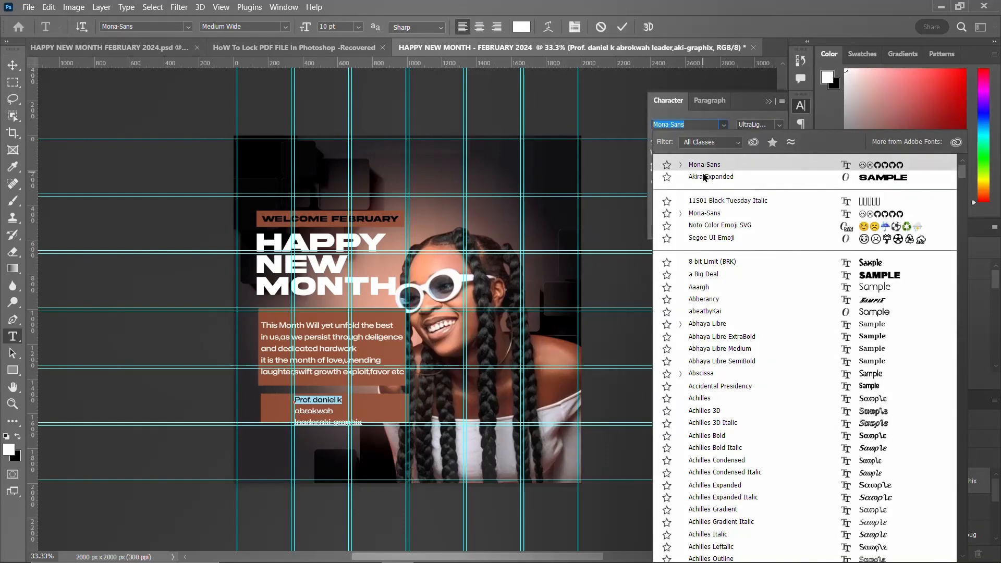
click(704, 178)
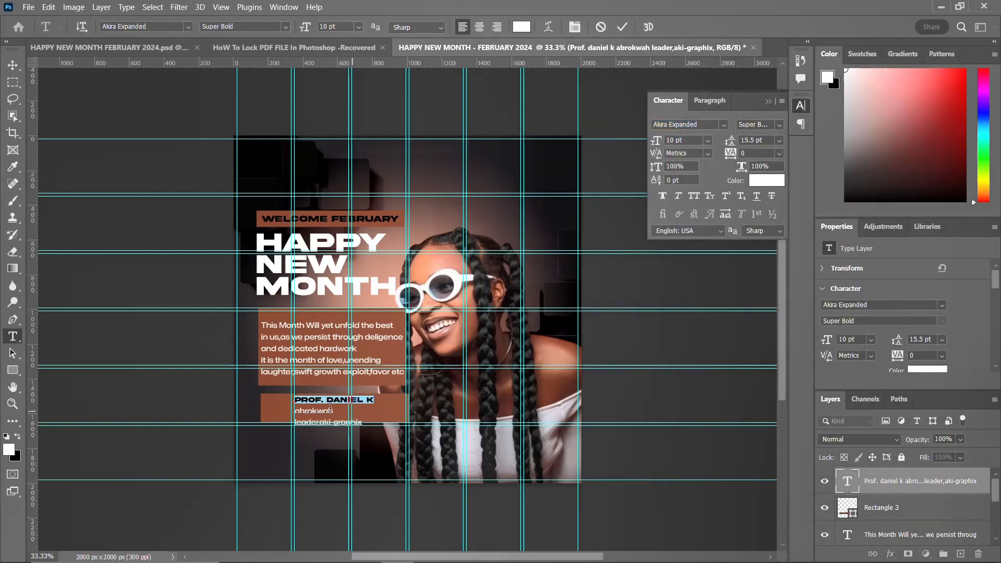
drag(338, 410, 290, 410)
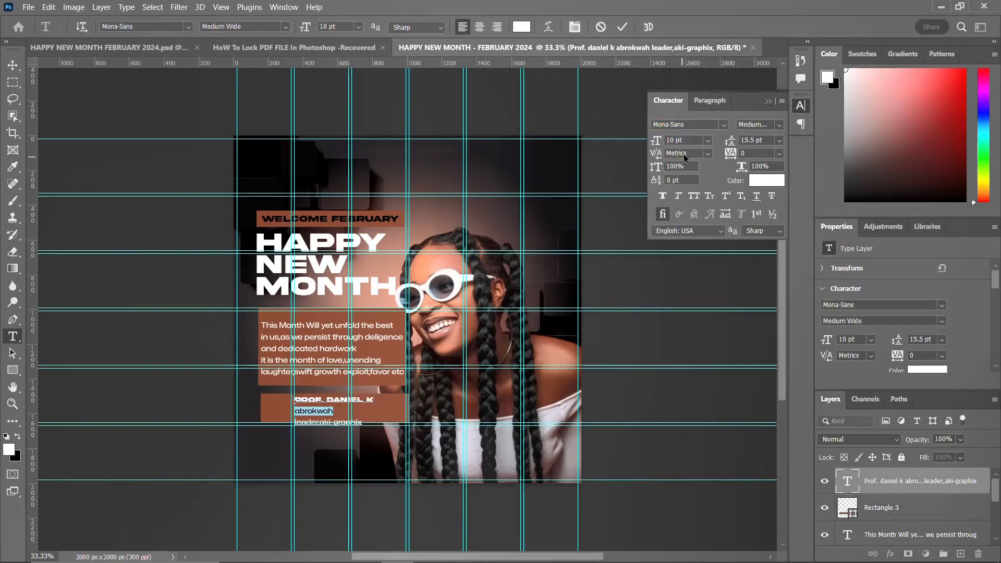
click(724, 126)
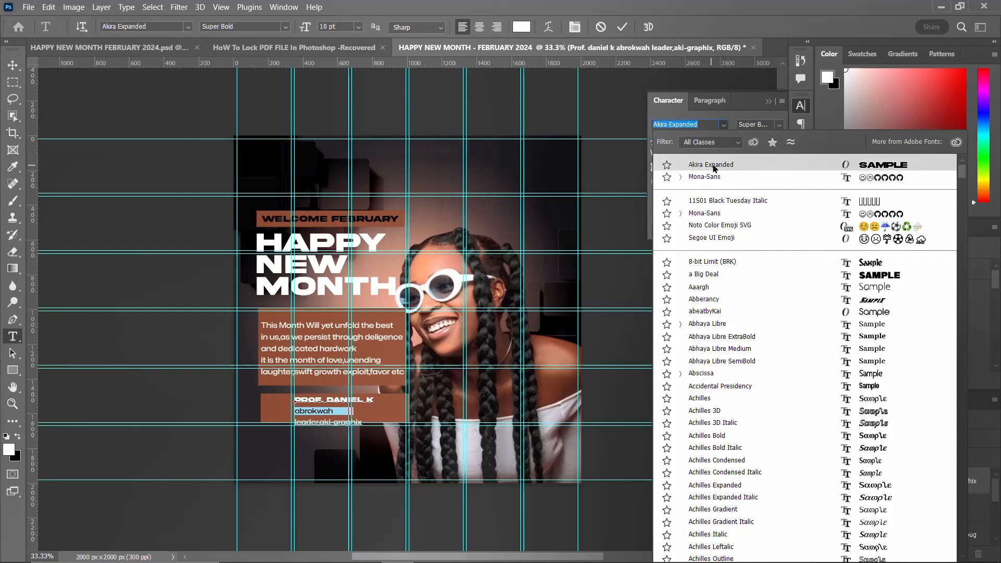
click(716, 166)
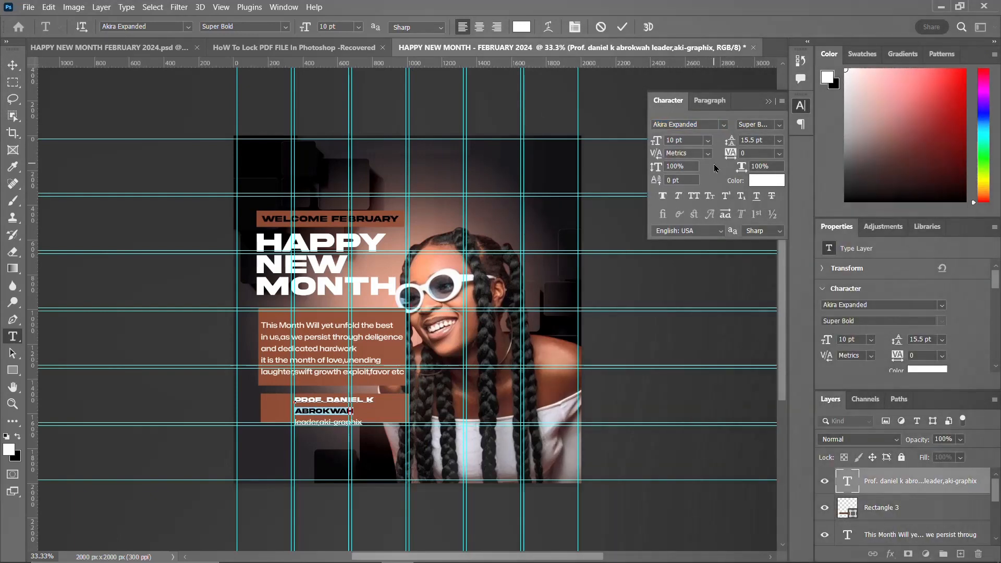
click(800, 108)
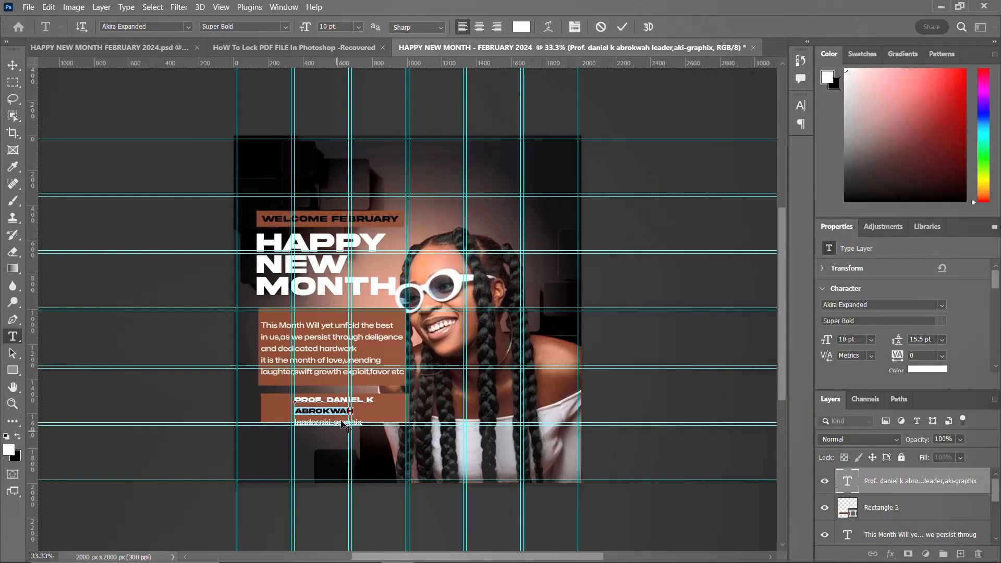
Step: Set the author text block's leading to 10 pt
key(ctrl+Return)
key(v)
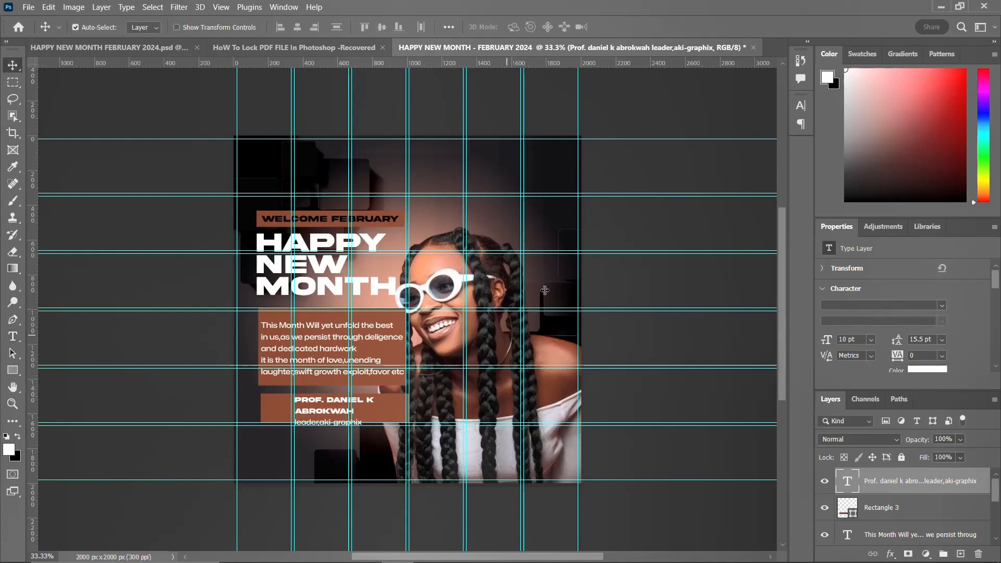
click(797, 107)
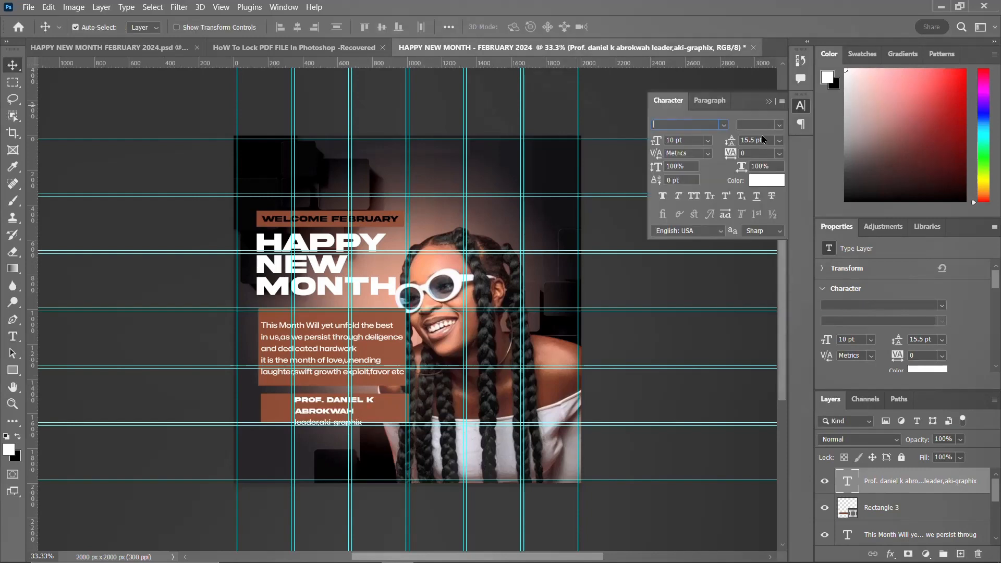
click(754, 140)
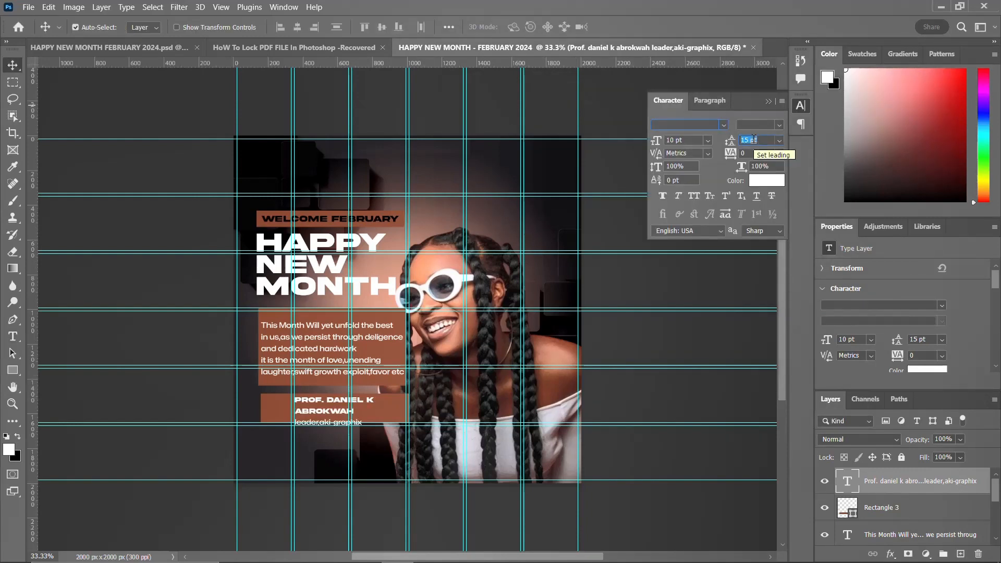
text(14)
key(Return)
text(11)
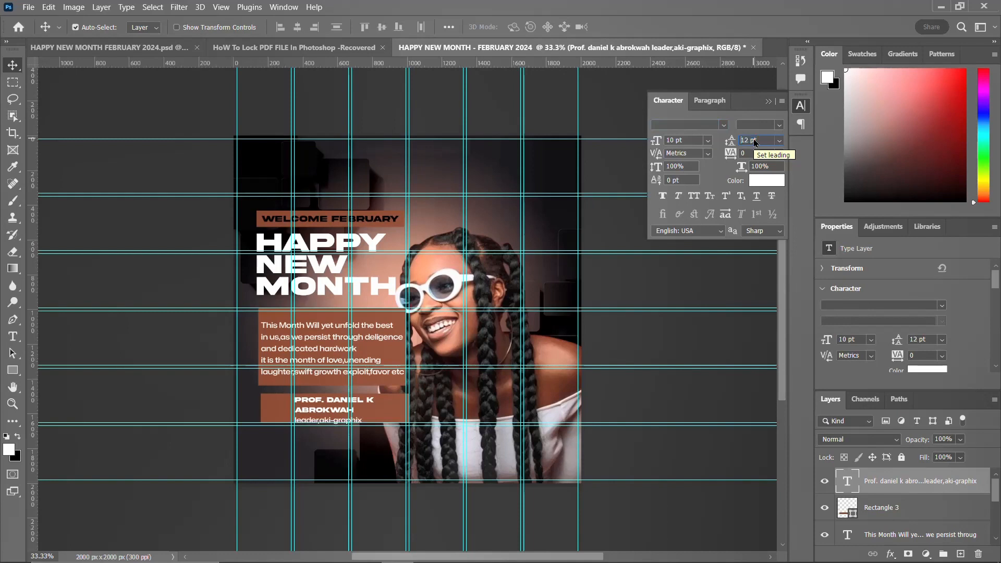
key(Return)
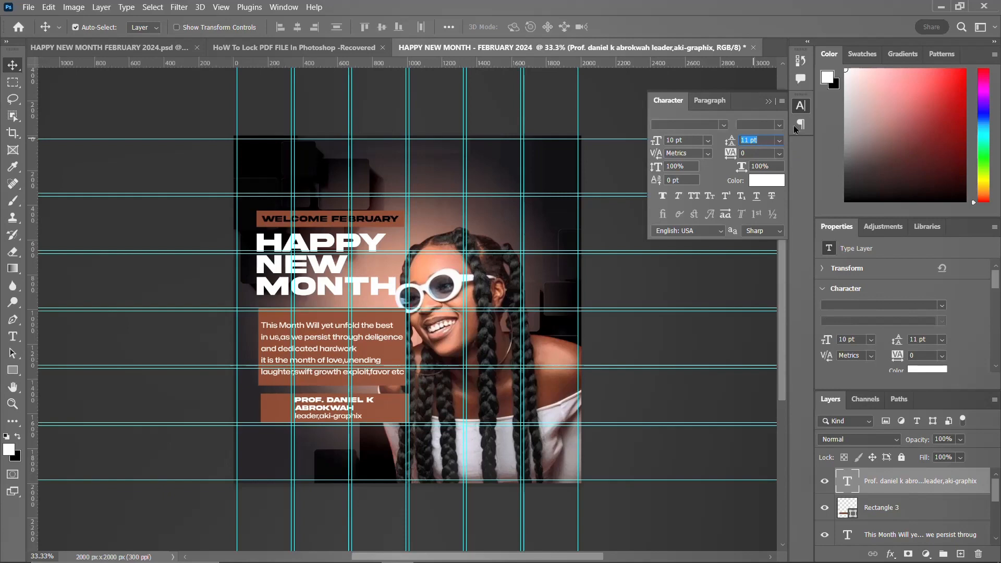
text(10)
key(Return)
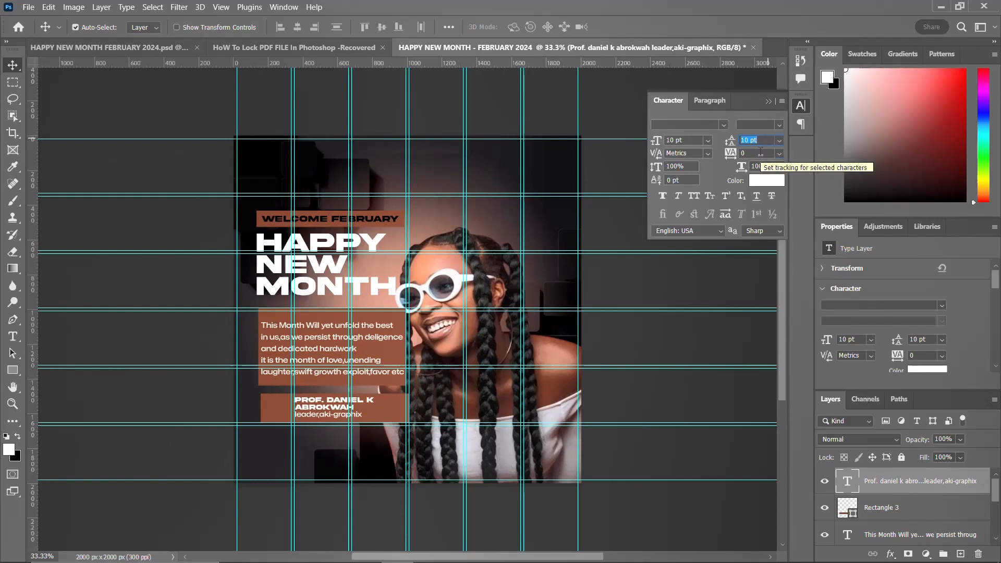
click(801, 108)
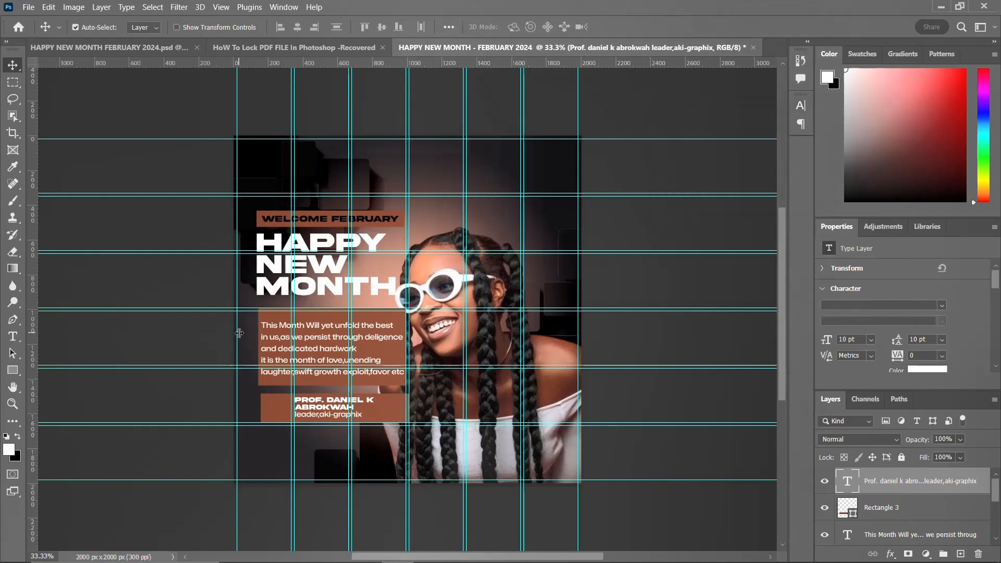
Step: Add a vertical guide inside the left edge of the author rectangle and select that rectangle
key(ctrl+semicolon)
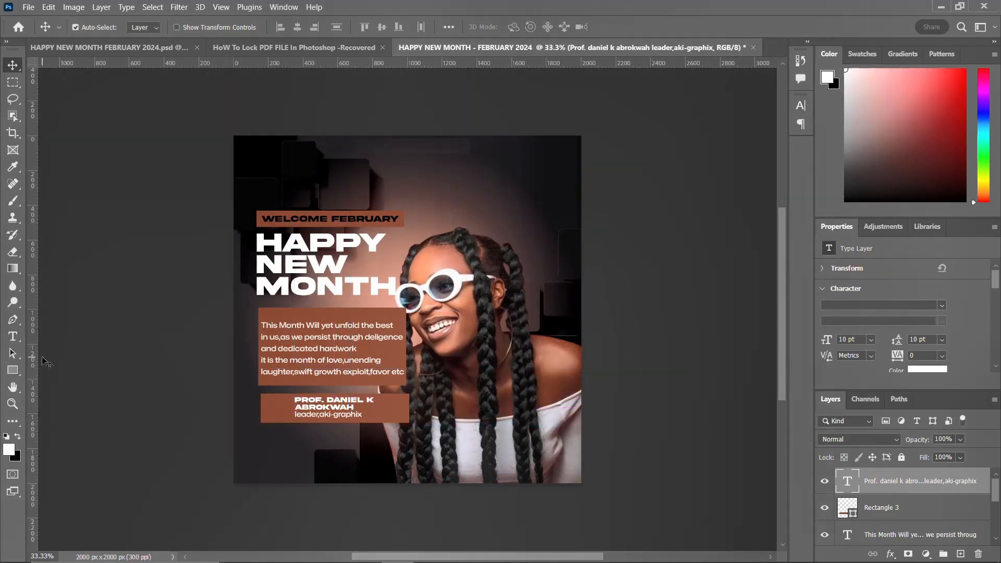
drag(37, 345, 252, 367)
key(ctrl+semicolon)
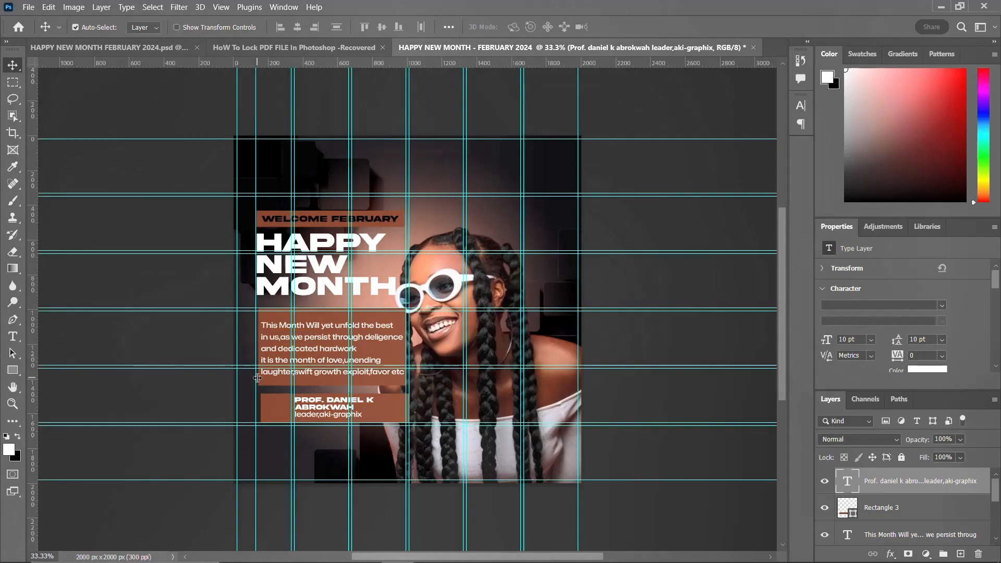
click(267, 402)
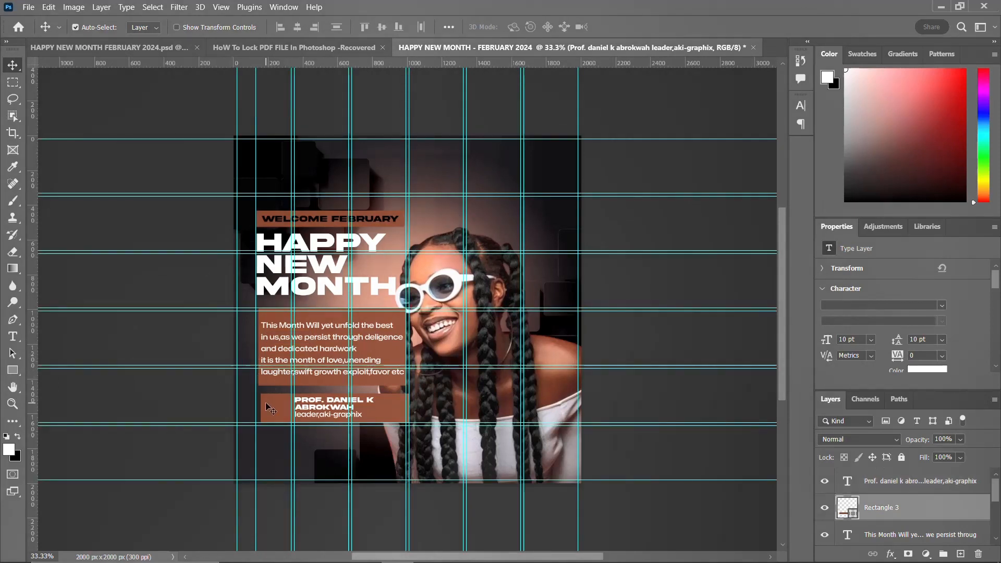
Step: Nudge the author rectangle left until it aligns with the guide
key(Left)
key(Left)
key(Left)
key(Left)
key(Left)
key(Left)
key(Left)
key(Left)
key(Left)
key(Left)
key(Left)
key(Left)
key(Left)
key(Left)
key(Left)
key(Left)
key(Left)
key(Left)
key(Left)
key(Left)
key(Left)
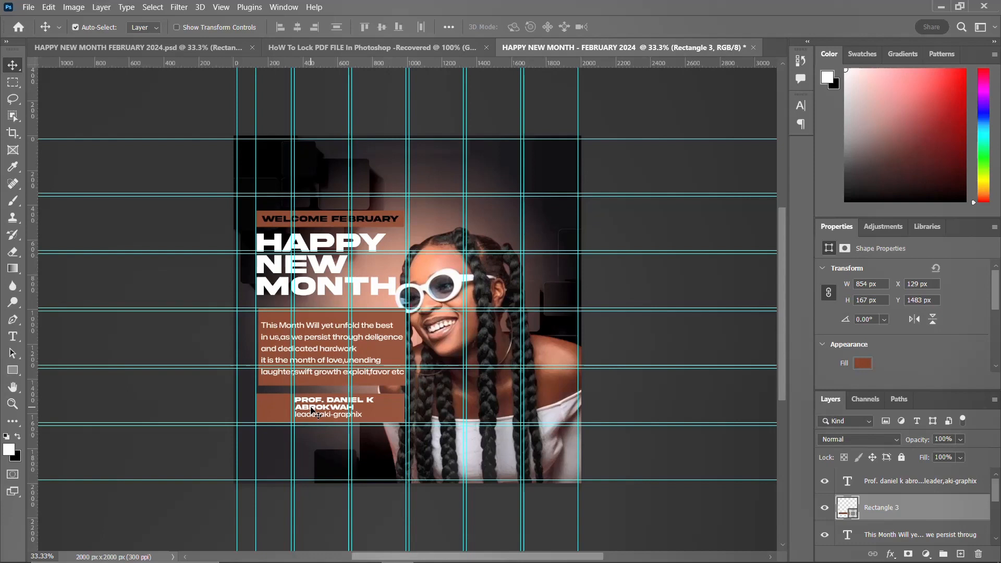
Step: Join the author's first two lines into one line and move the author text left onto the guide
click(312, 410)
double_click(297, 407)
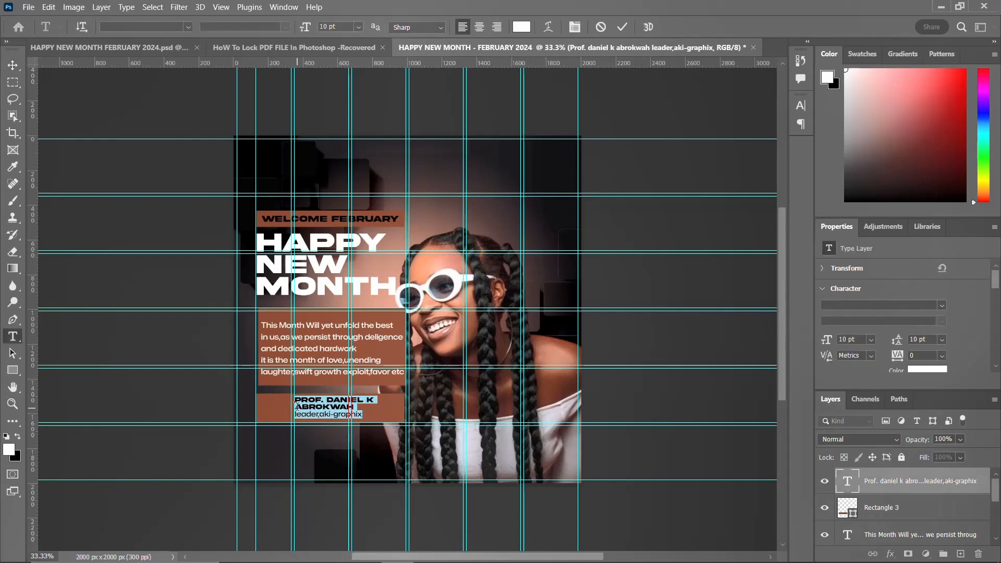
click(297, 406)
key(BackSpace)
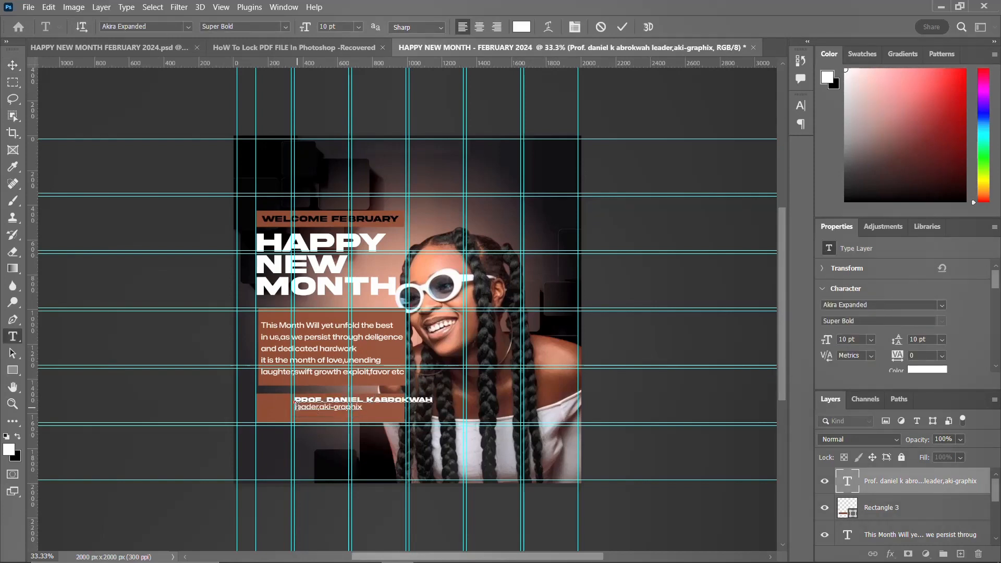
key(ctrl+Return)
key(v)
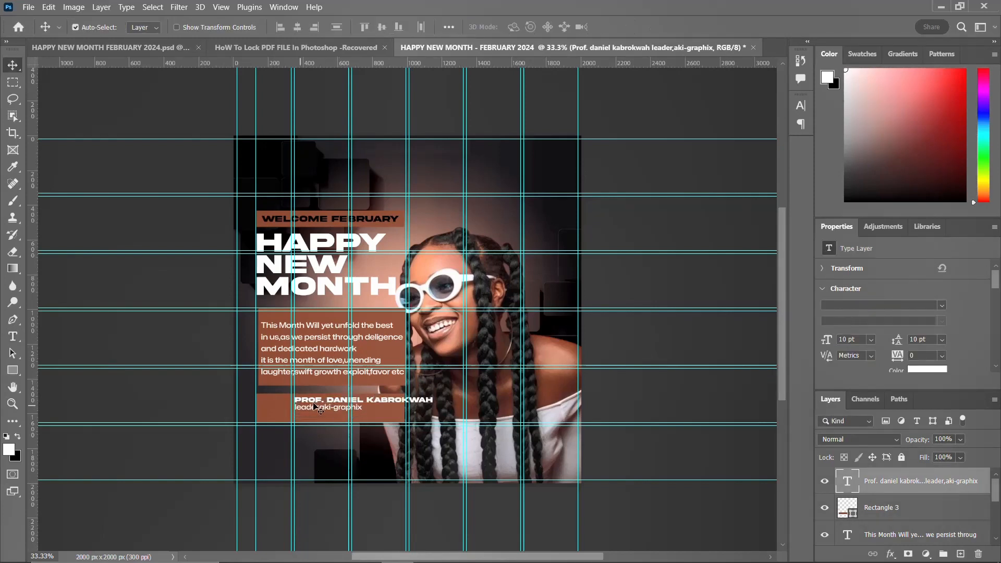
drag(338, 406, 303, 411)
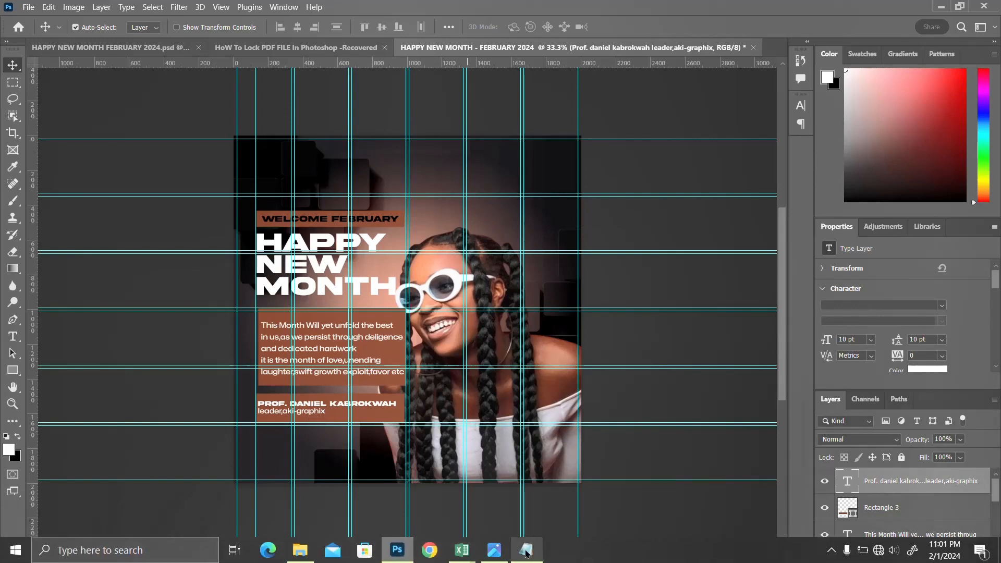
Step: Draw a rectangle about 864 × 106 px below the author panel
click(526, 550)
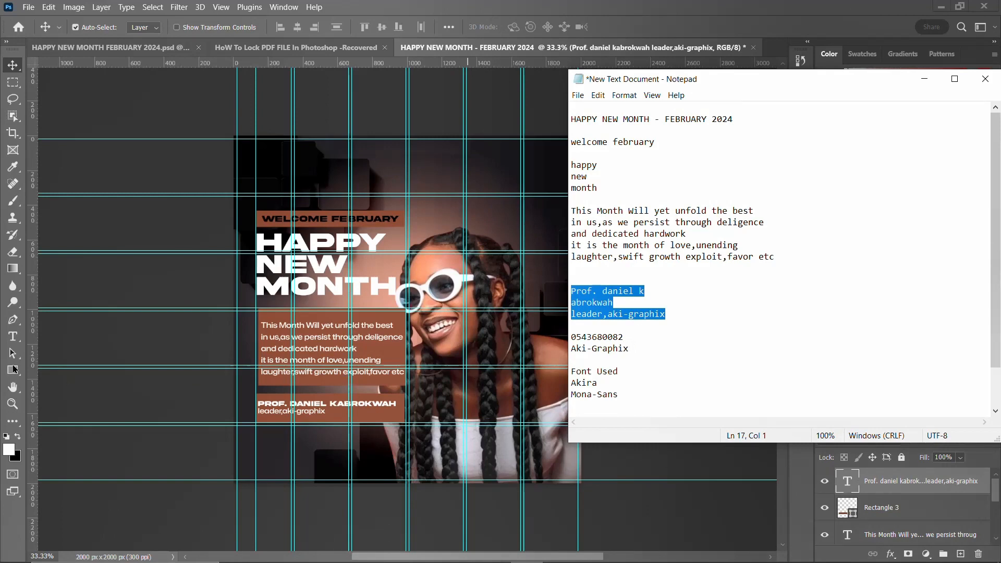
click(616, 13)
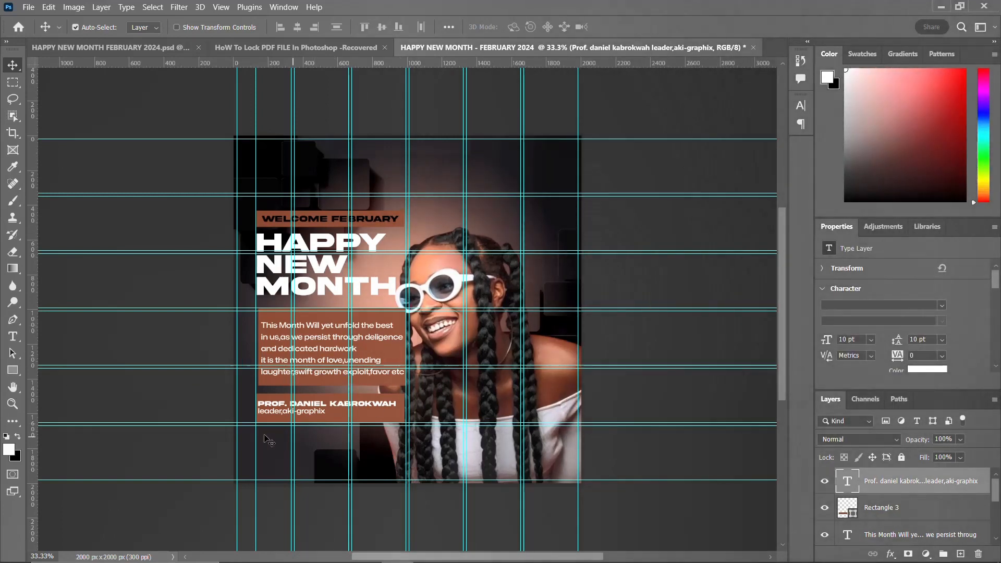
click(13, 370)
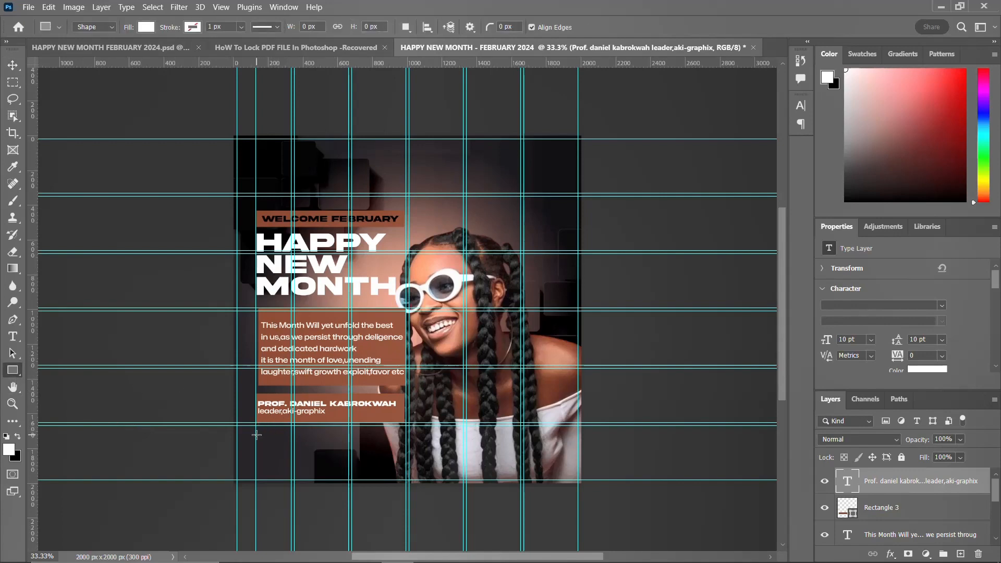
drag(256, 435, 407, 453)
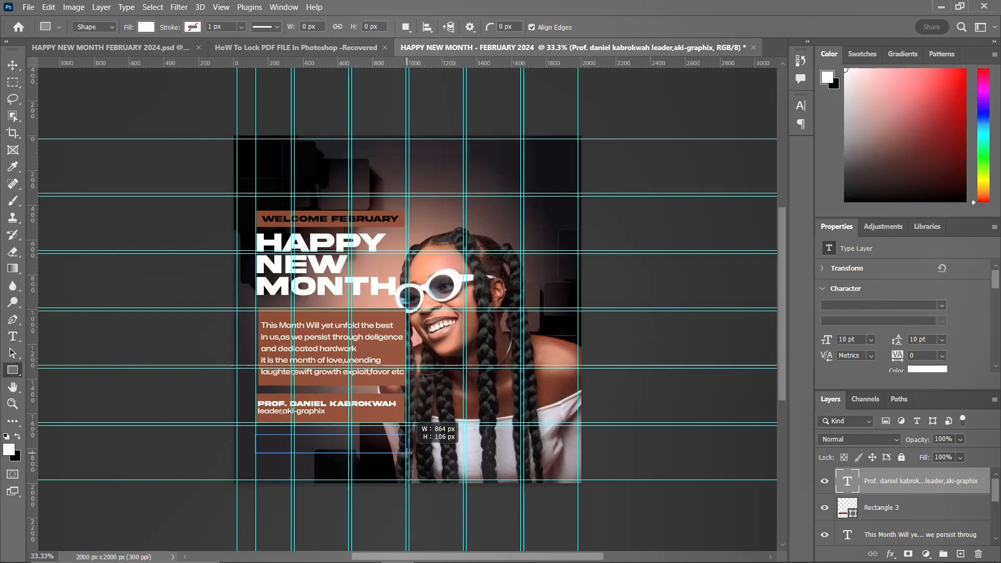
drag(408, 452, 407, 452)
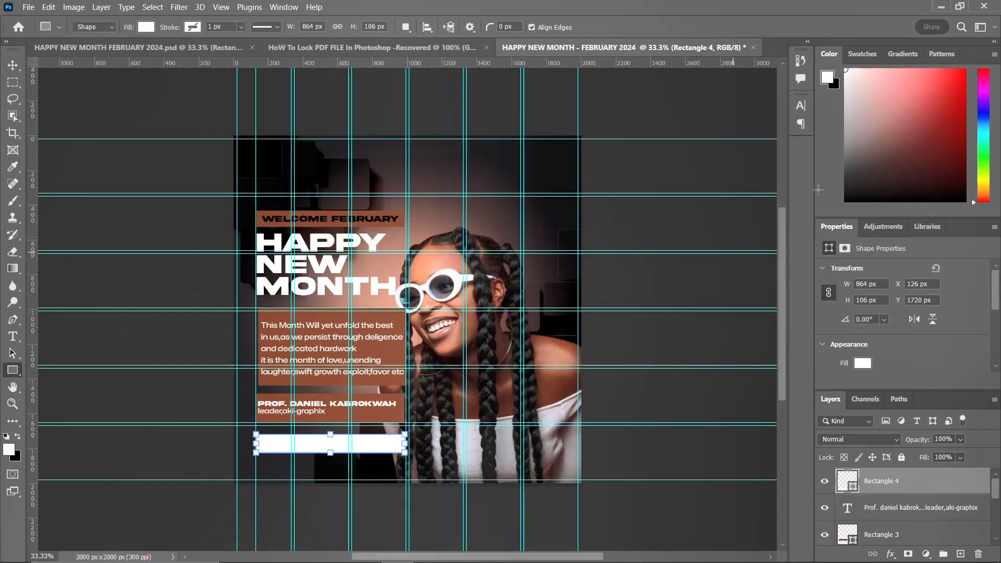
Step: Set the new rectangle's fill to a light salmon colour
click(864, 364)
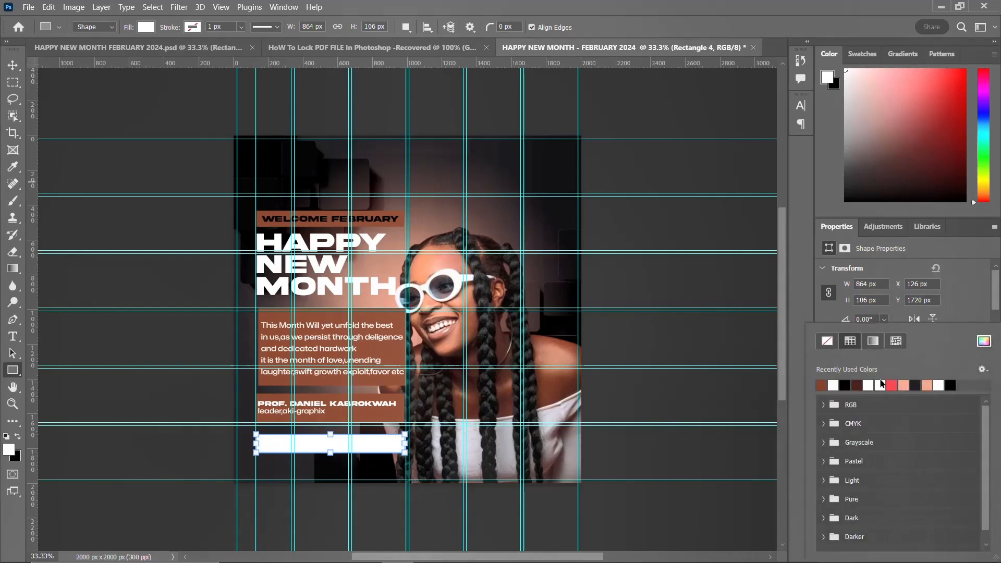
click(892, 385)
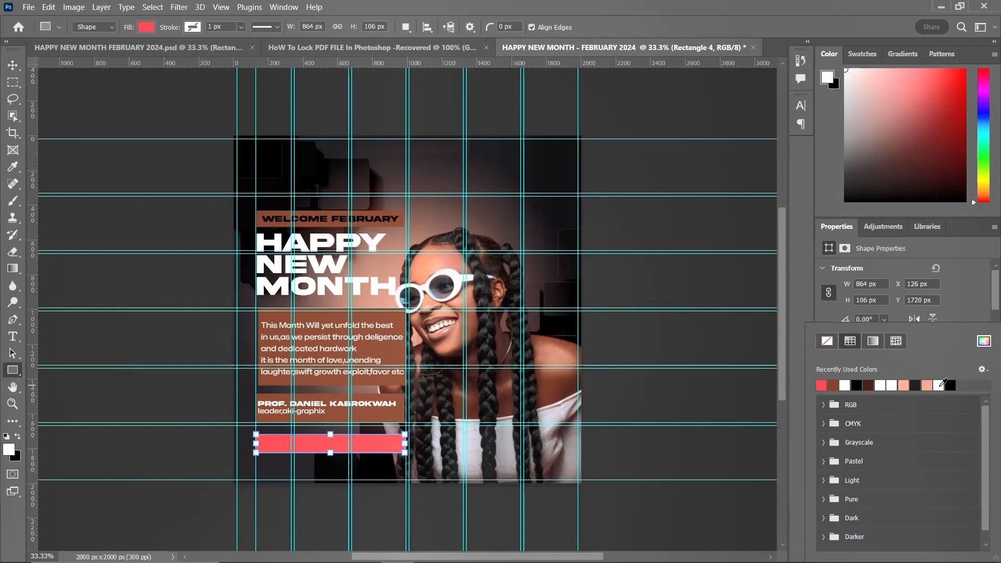
click(904, 385)
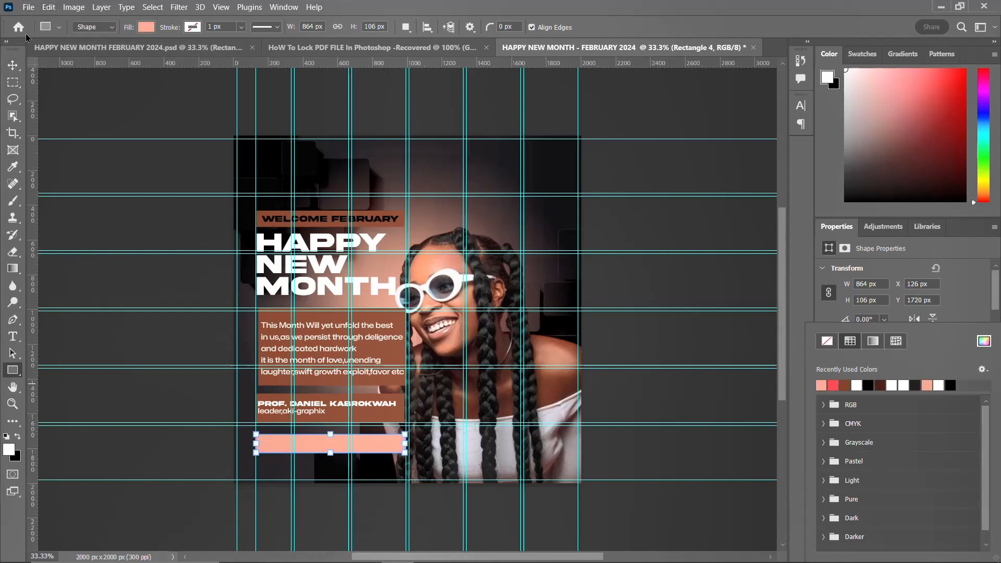
click(13, 65)
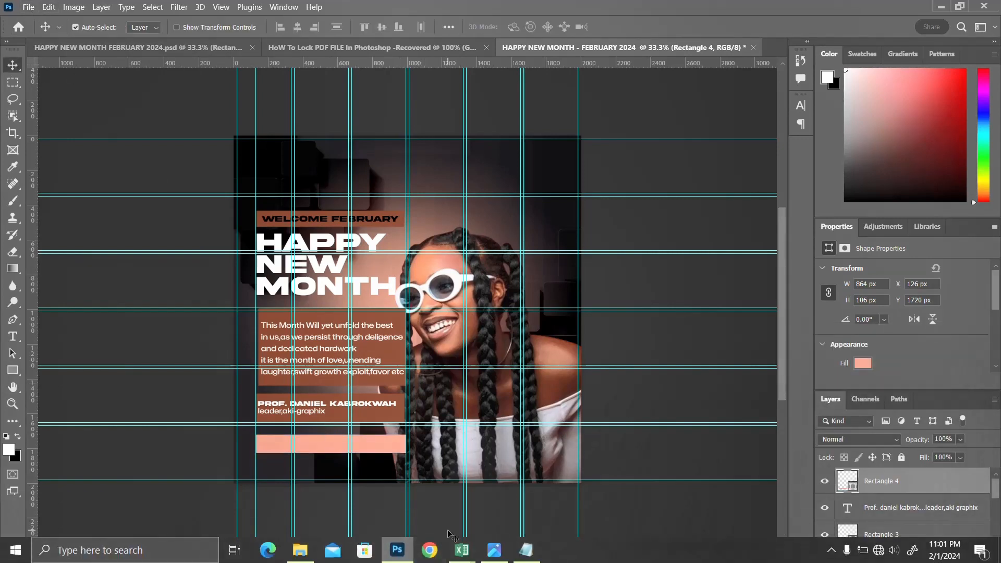
Step: Copy the phone number line from the text notes
click(525, 558)
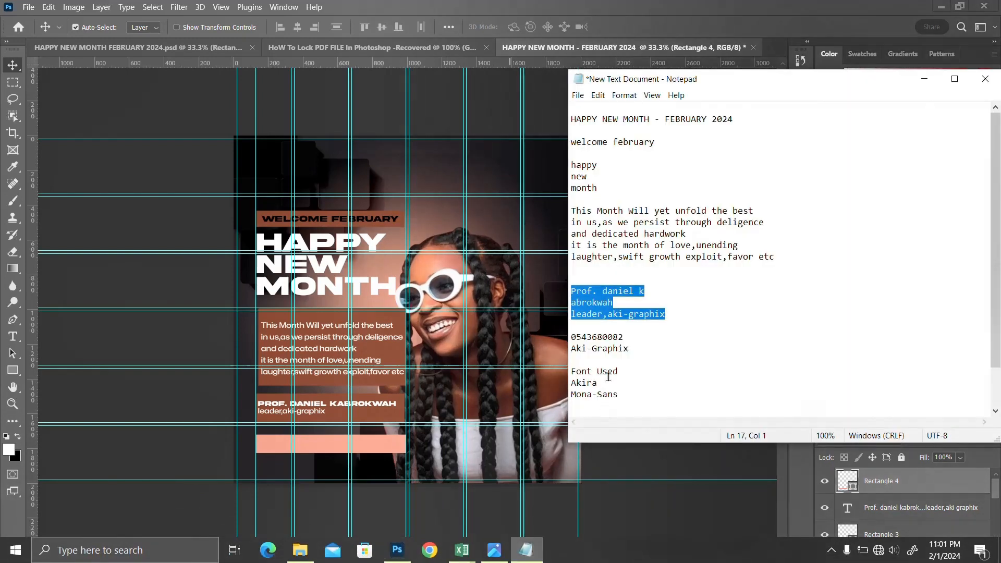
click(636, 348)
drag(636, 348, 567, 337)
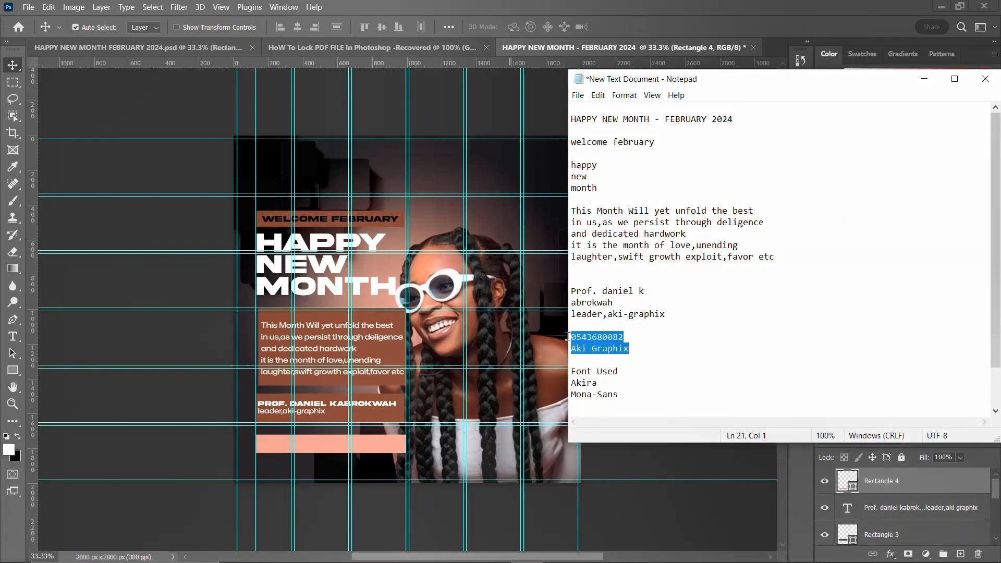
double_click(585, 337)
key(ctrl+c)
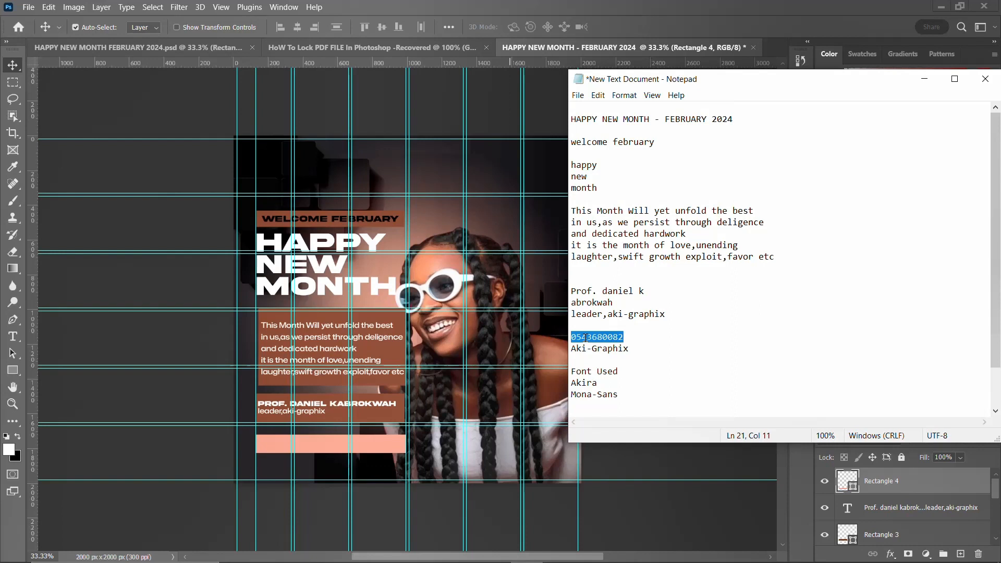
Step: Create a text layer with the pasted phone number and move it onto the salmon rectangle's left side
click(306, 442)
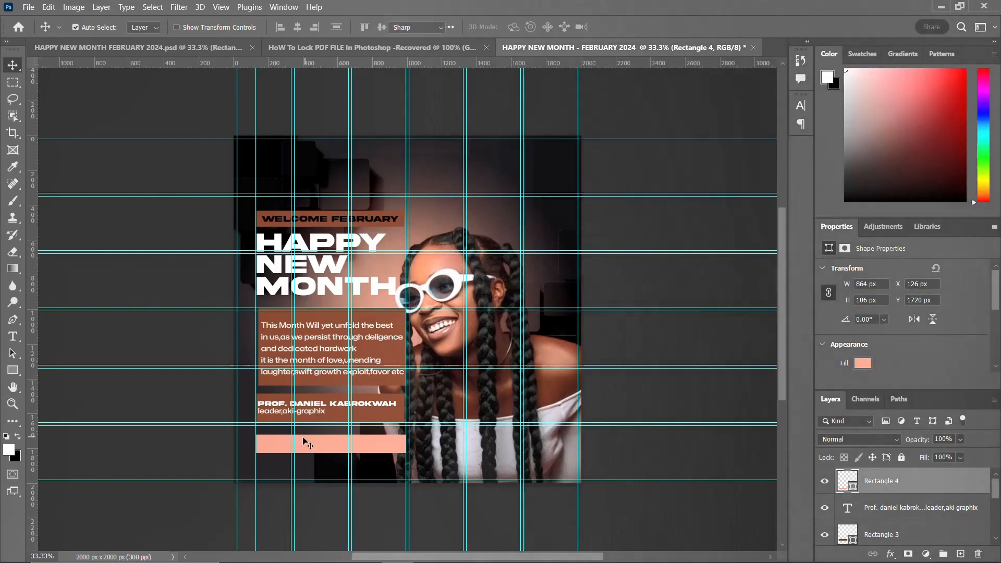
key(t)
click(438, 446)
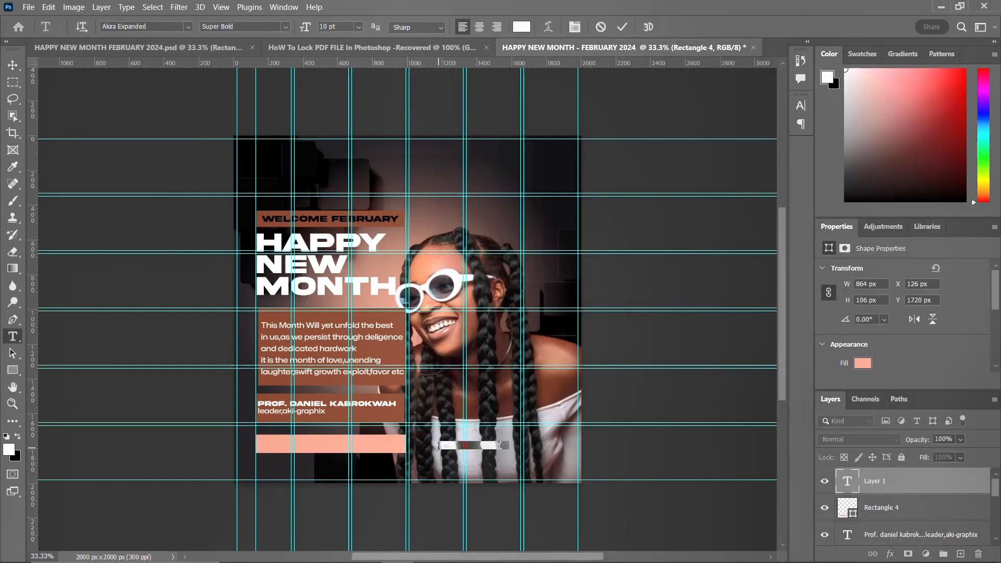
key(ctrl+v)
key(ctrl+Return)
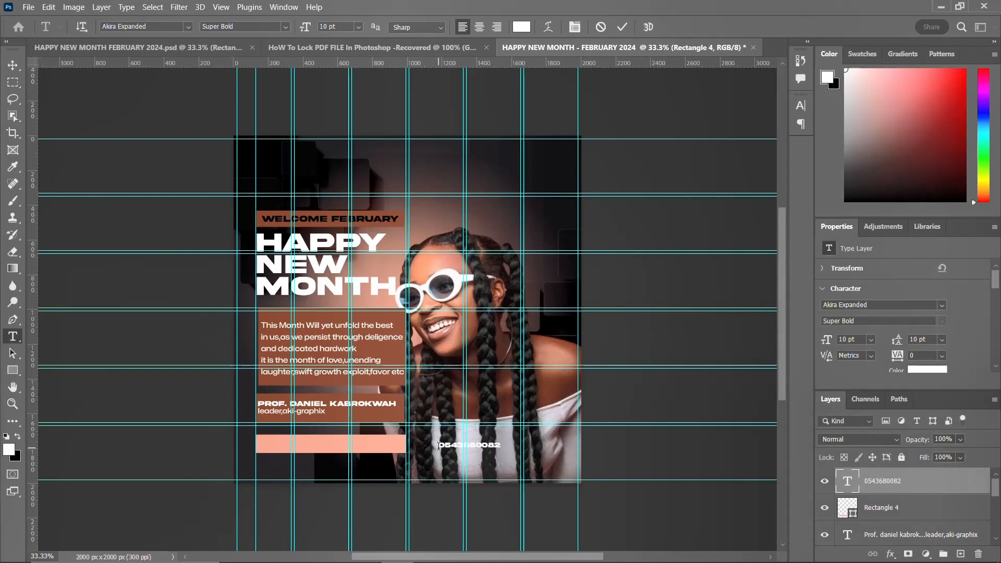
key(v)
drag(478, 449, 304, 445)
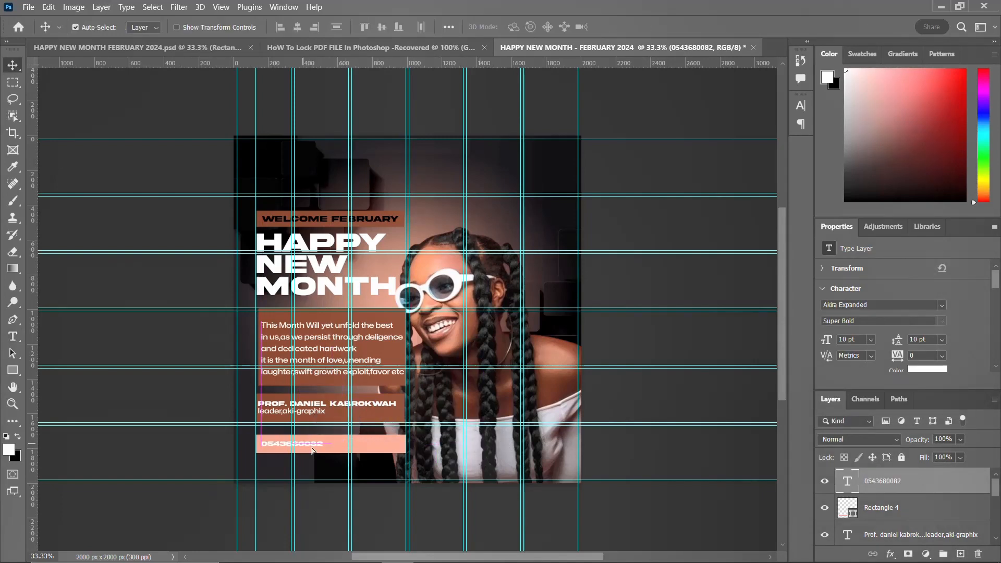
Step: Duplicate the phone number text layer and place the copy on the rectangle's right half
click(526, 550)
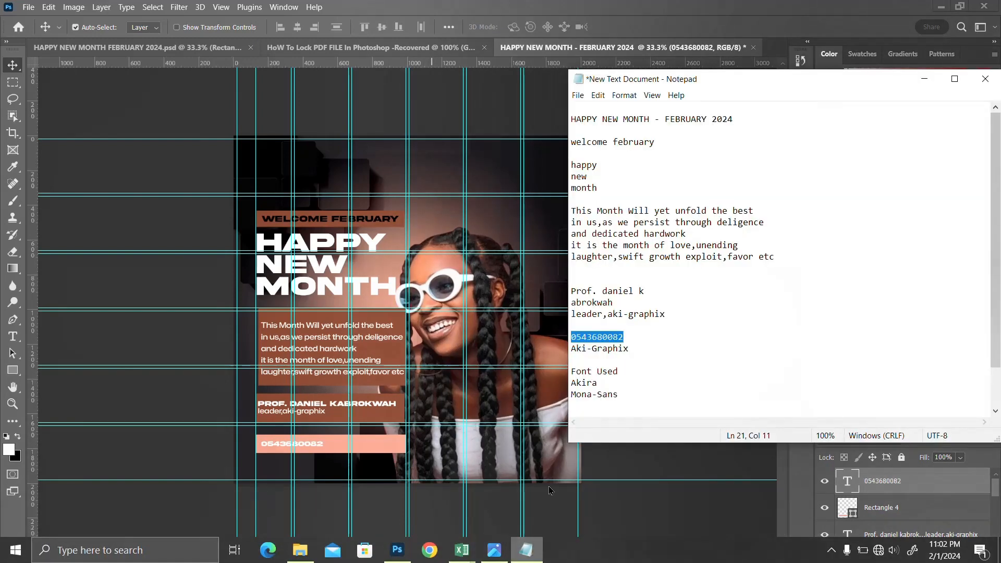
drag(629, 351, 568, 350)
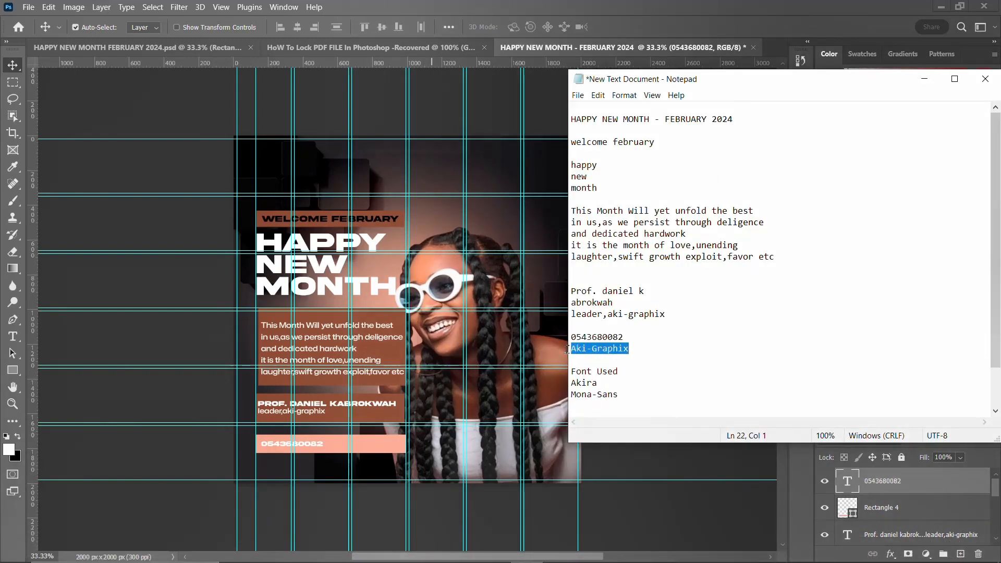
click(314, 444)
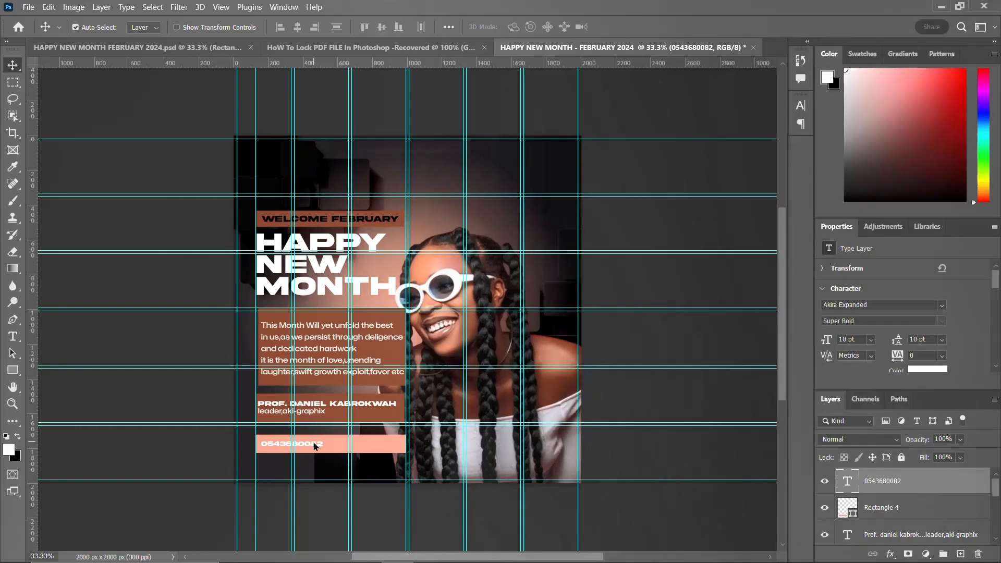
key(ctrl+j)
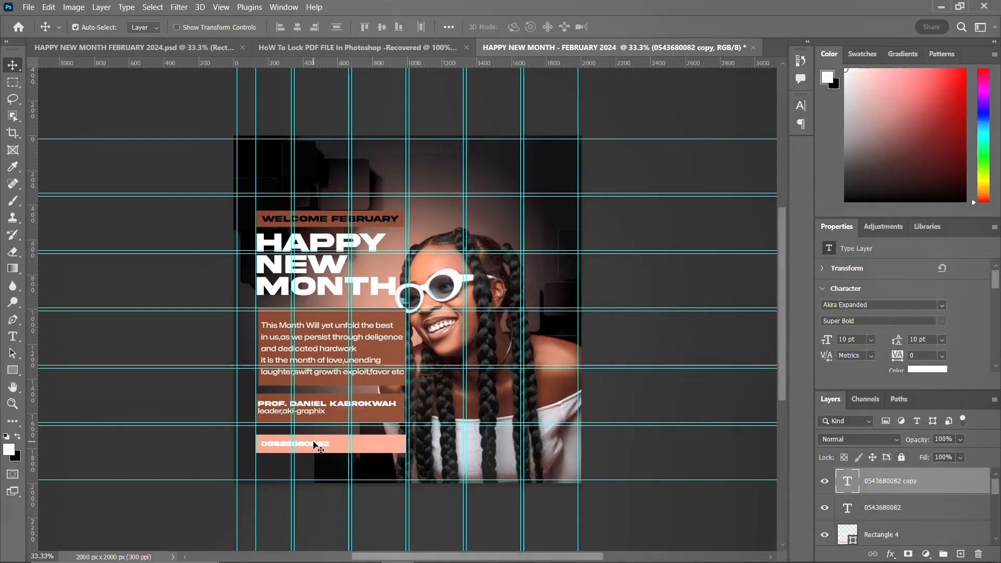
Step: Replace the duplicated number's text with Aki-Graphix
key(ctrl+minus)
key(ctrl+minus)
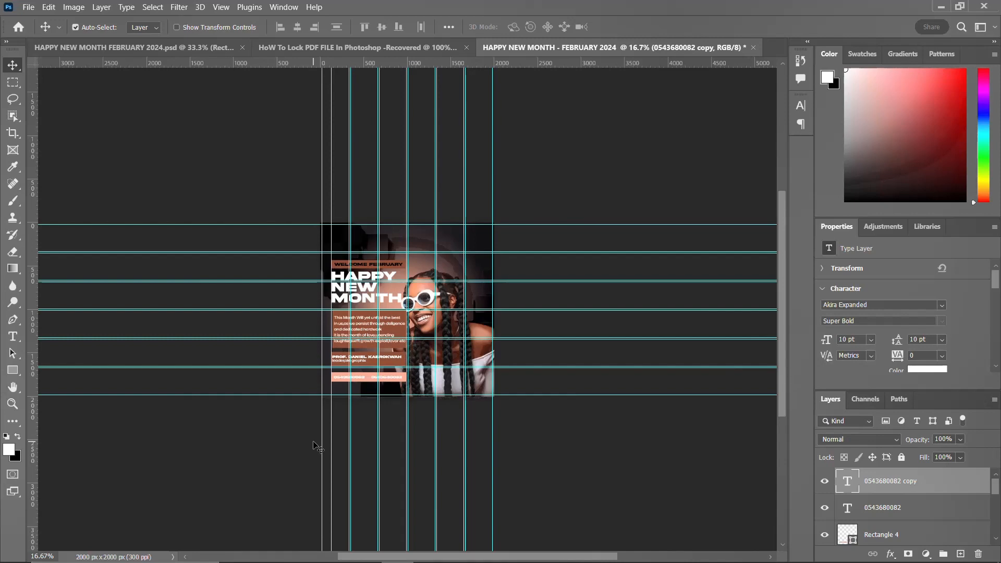
key(ctrl+plus)
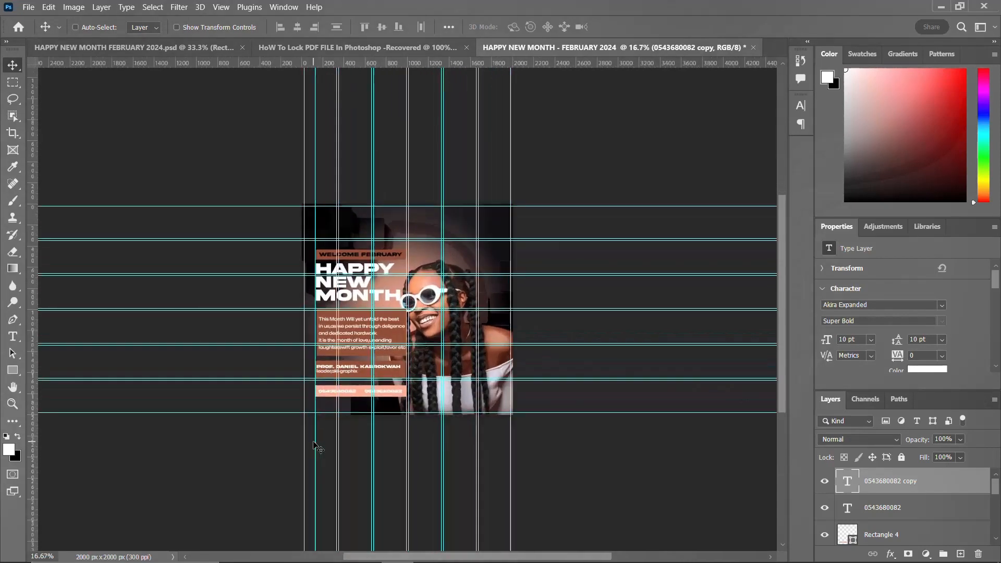
key(ctrl+plus)
key(ctrl+plus)
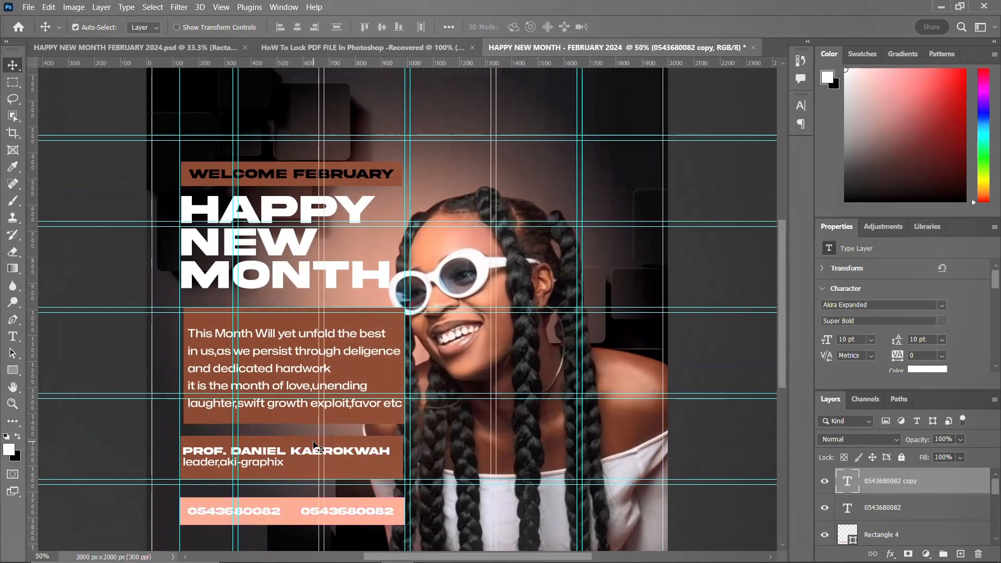
scroll(375, 411, down, 2)
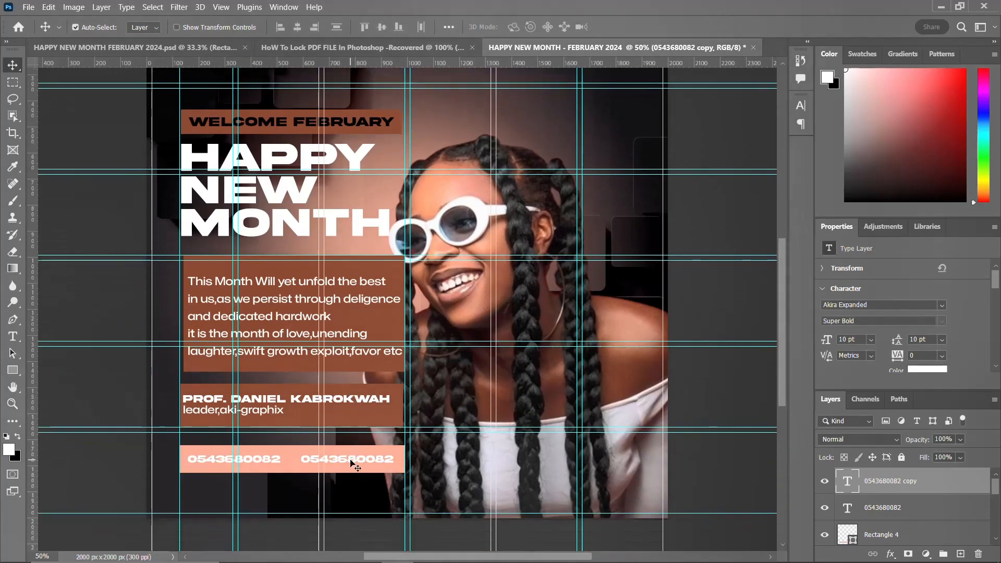
double_click(350, 461)
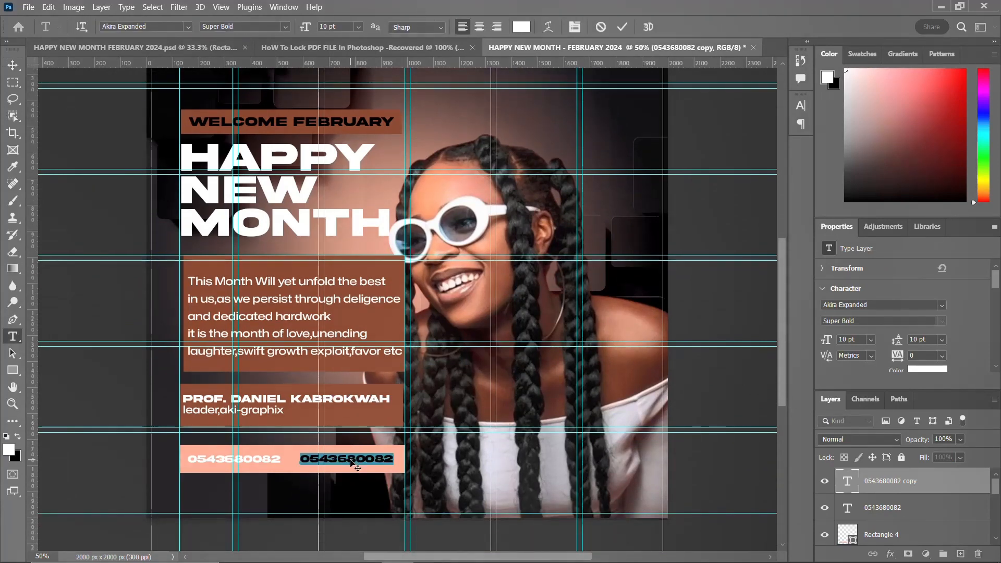
text(Aki-Graphix)
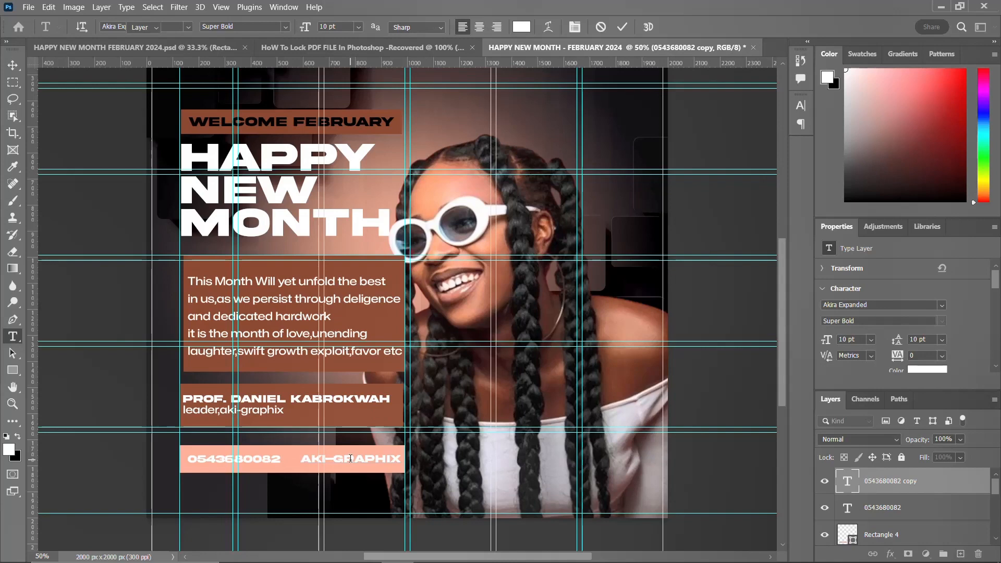
key(ctrl+Return)
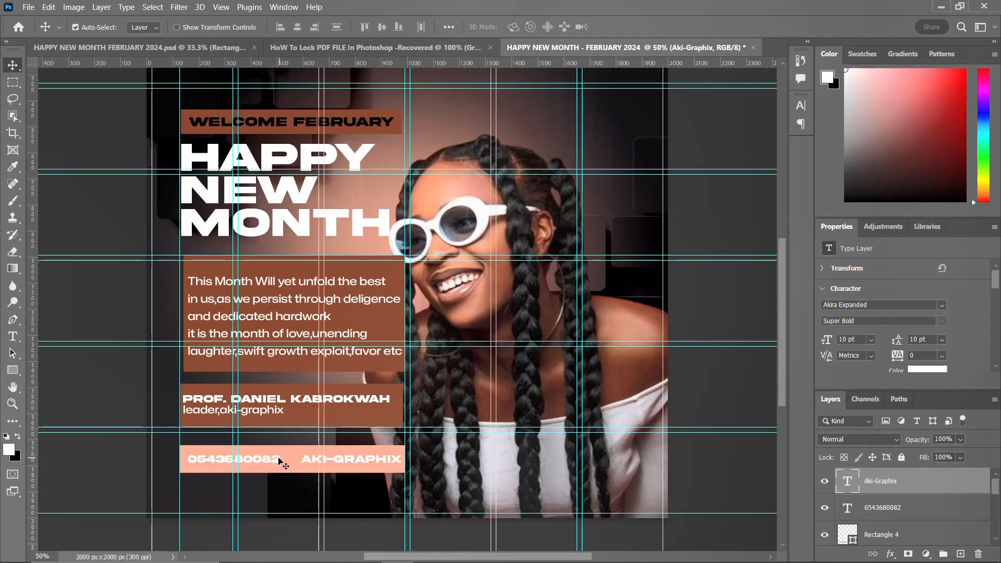
Step: Group the heading text layer and name the new group HAPPY NEW MONTHS
scroll(402, 333, up, 4)
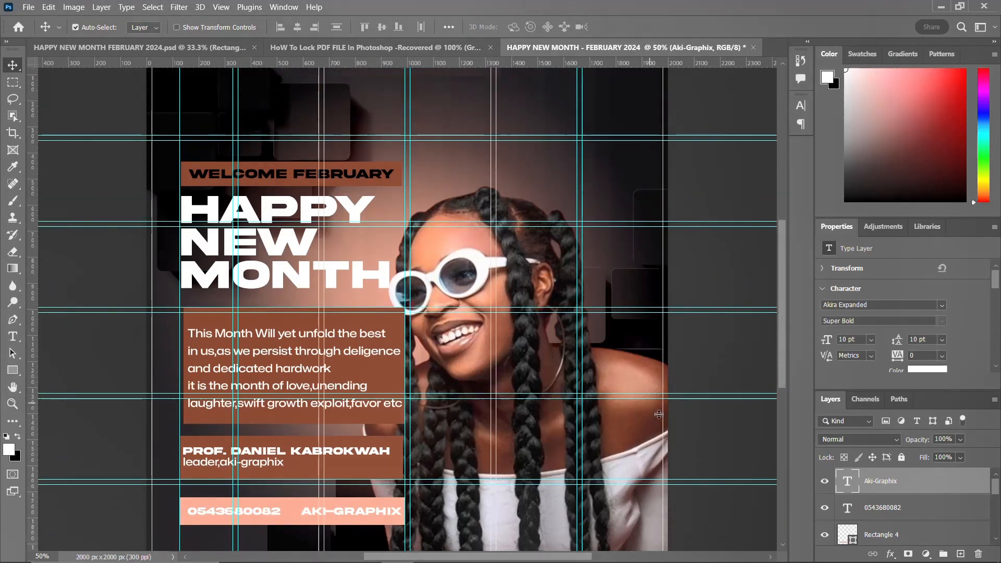
scroll(531, 423, down, 2)
scroll(888, 499, down, 1)
scroll(888, 500, down, 3)
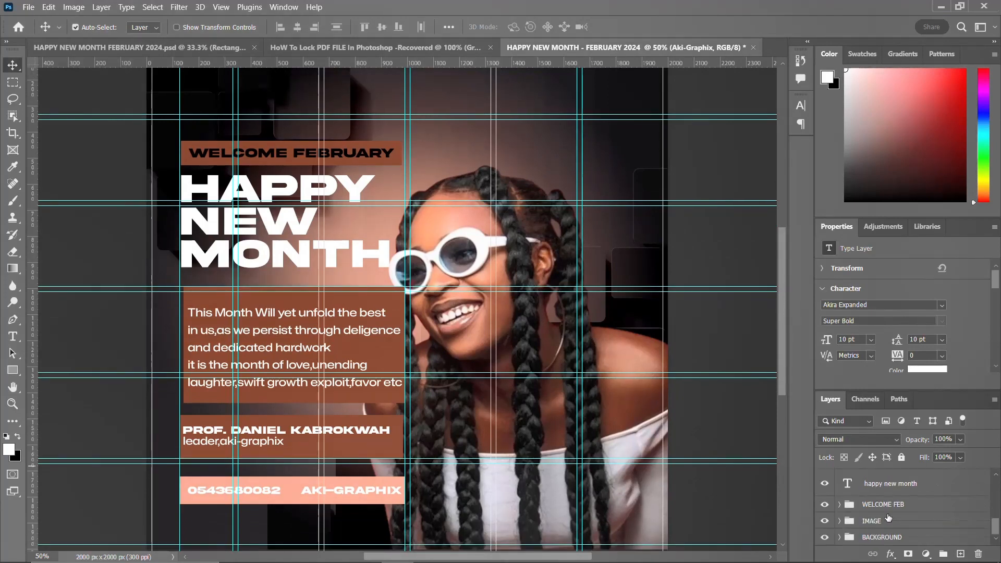
click(880, 490)
scroll(881, 490, up, 1)
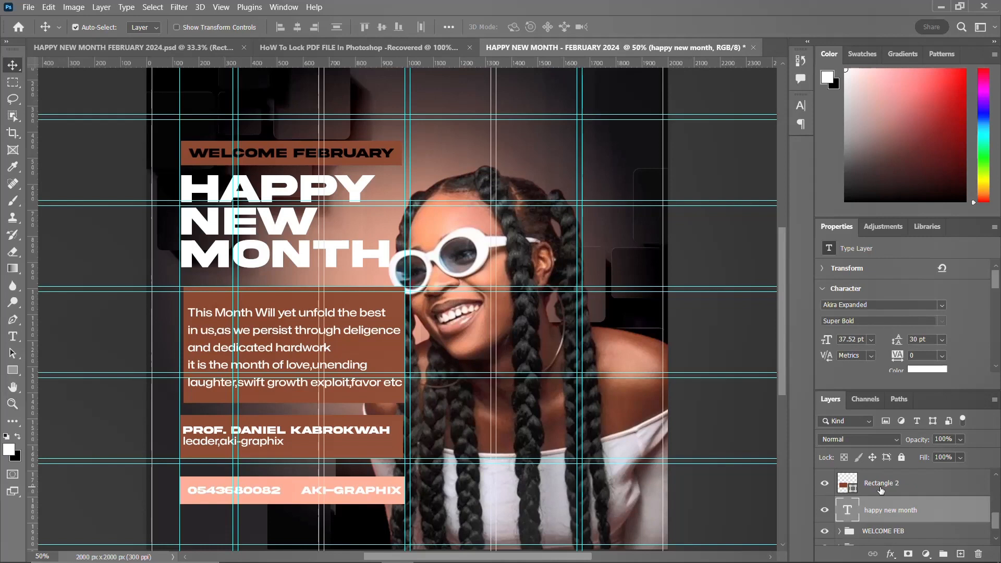
key(ctrl+g)
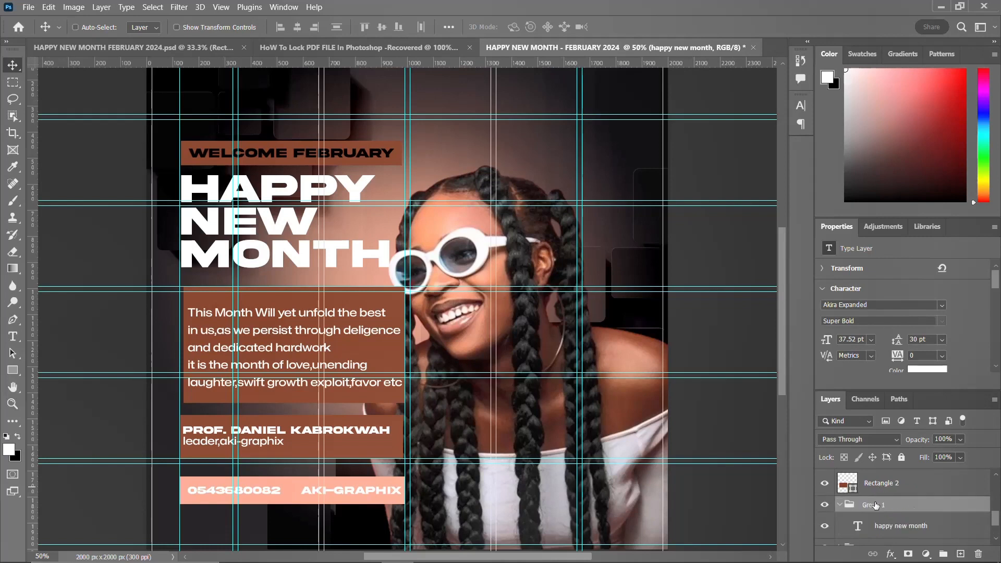
click(840, 506)
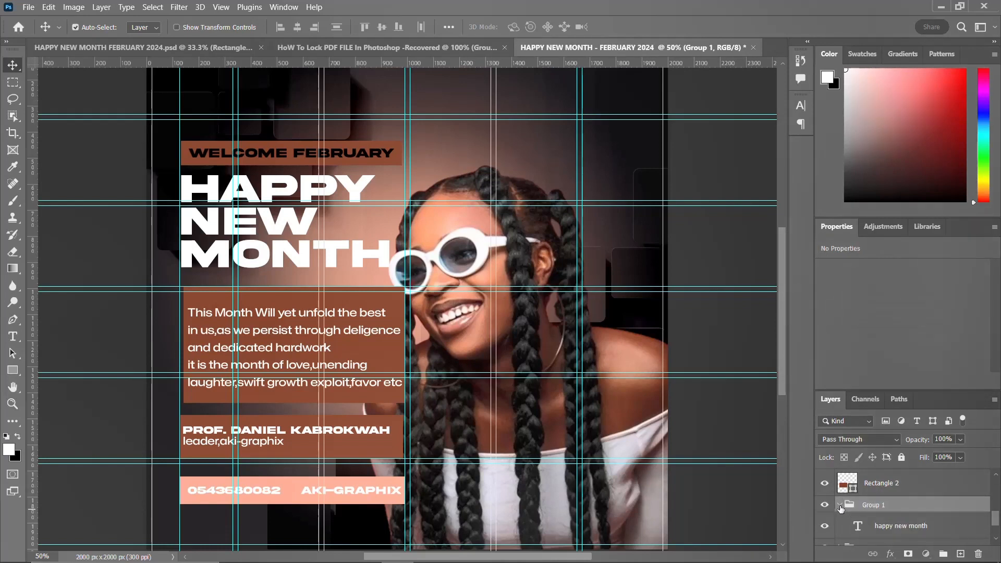
double_click(873, 504)
text(HA)
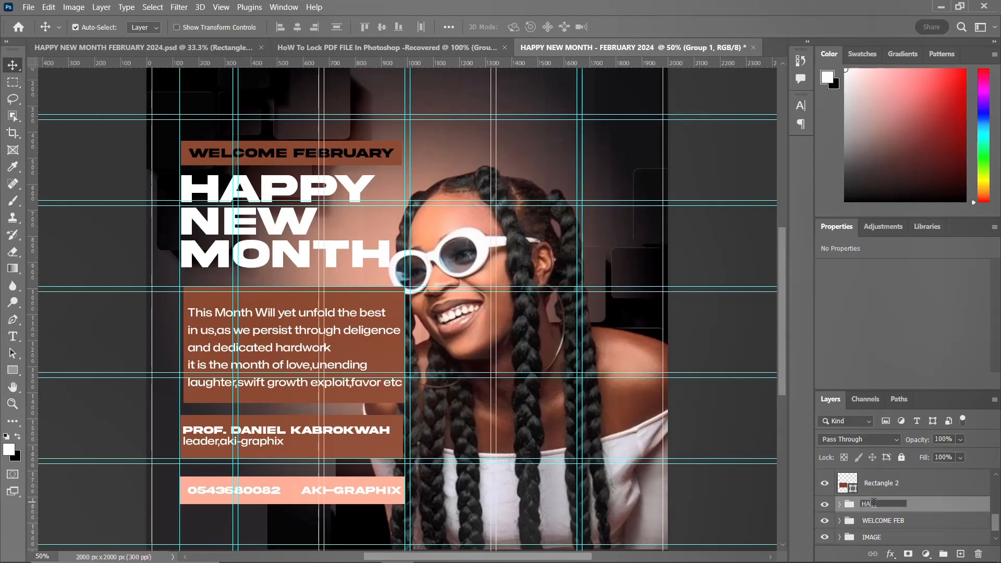
text(PPY NEW MONTH)
key(BackSpace)
text(S)
key(Return)
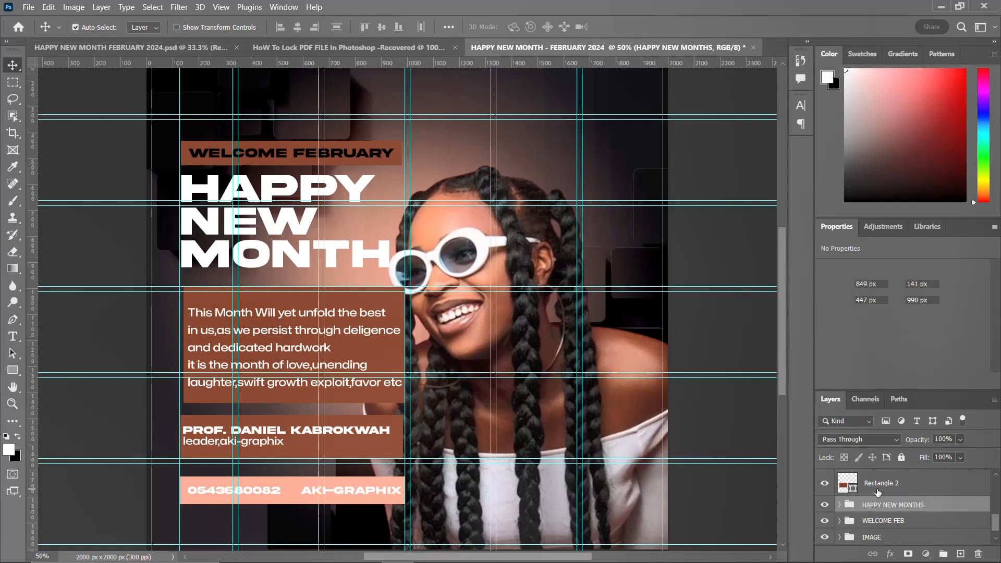
Step: Group the body text with its brown rectangle and name the group MESSAGE
click(876, 489)
scroll(877, 492, up, 1)
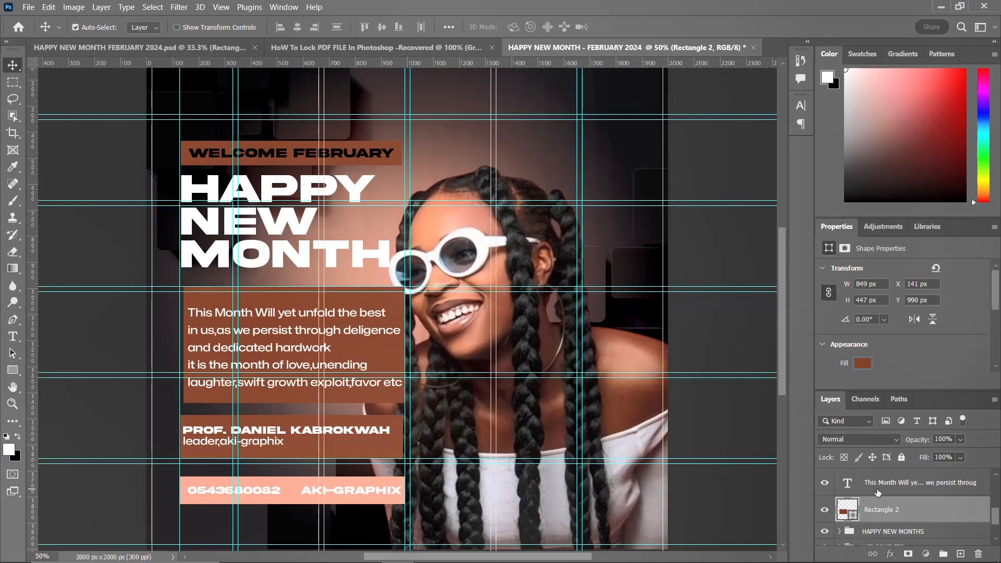
scroll(877, 492, up, 2)
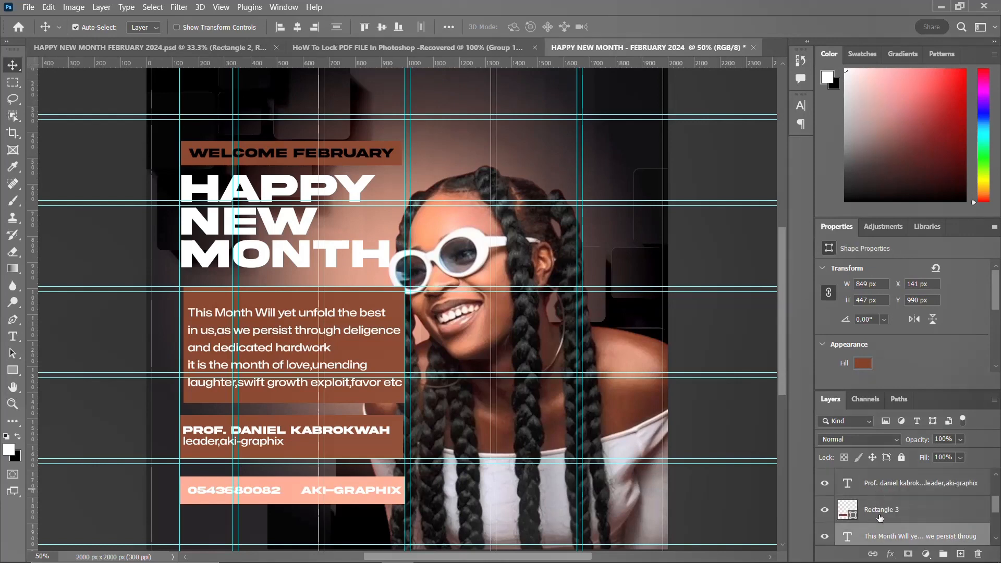
key(ctrl+g)
double_click(877, 531)
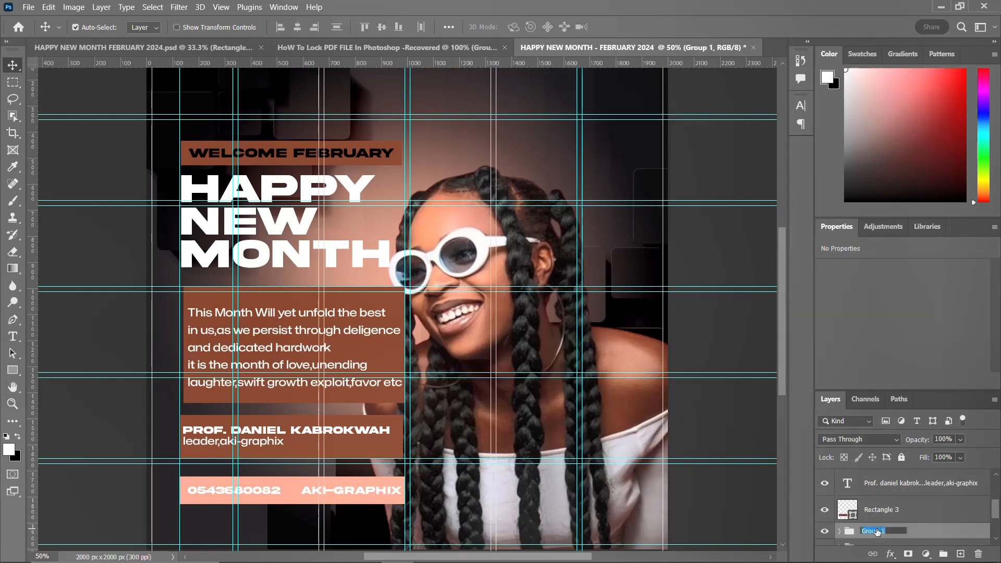
text(MESSAGE)
key(Return)
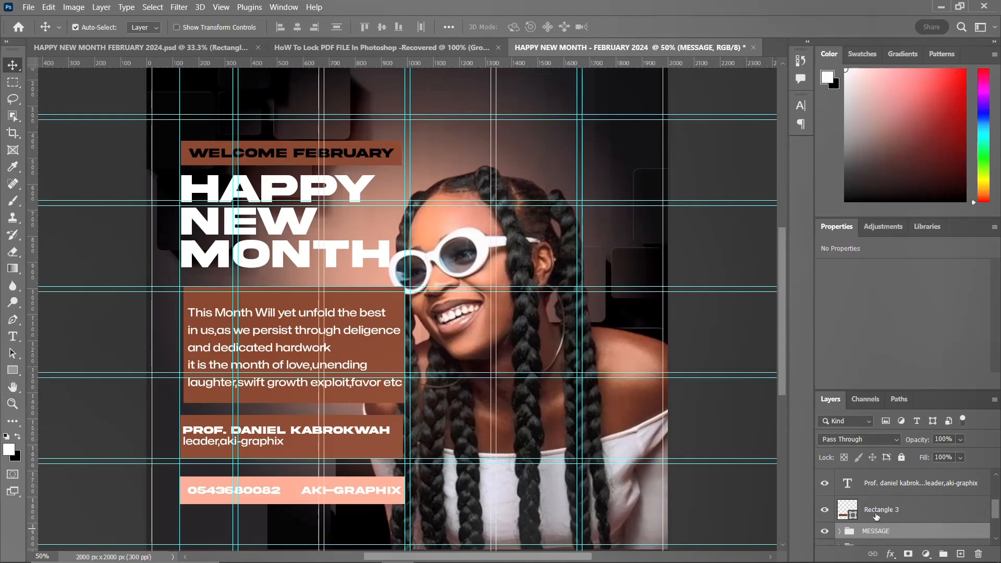
Step: Group the author name text with its rectangle and name the group NAME
click(875, 511)
scroll(875, 519, up, 1)
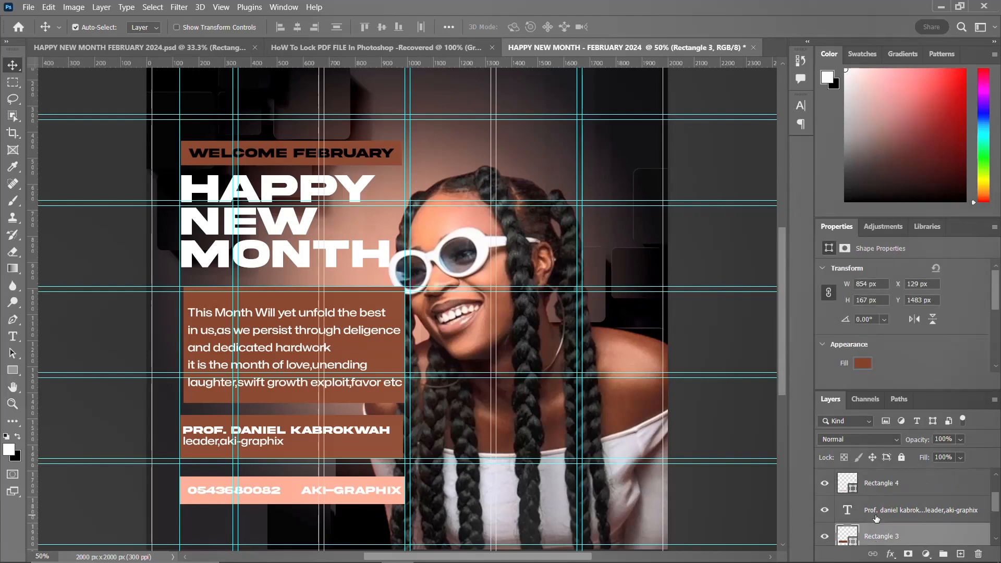
ctrl+click(882, 512)
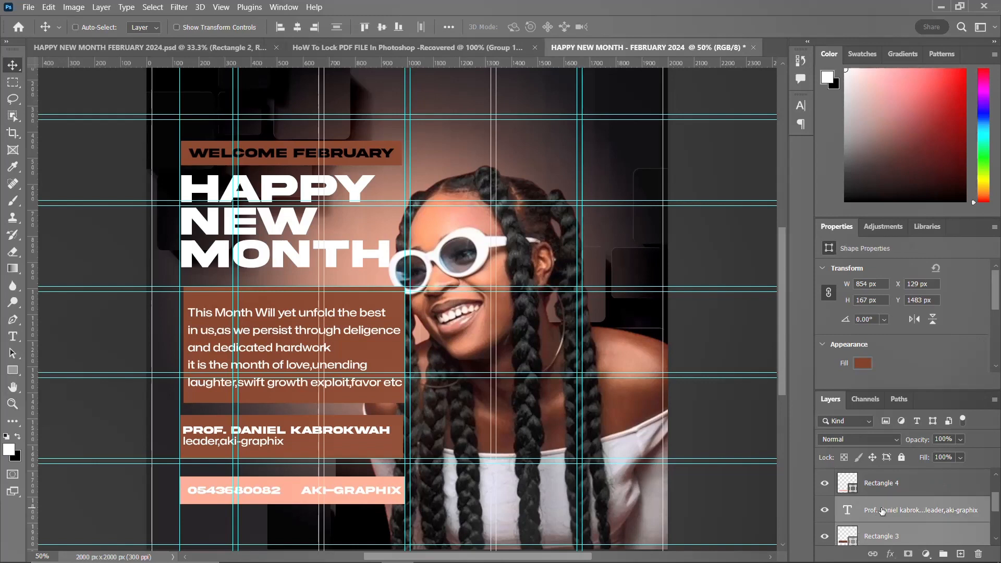
key(ctrl+g)
double_click(874, 504)
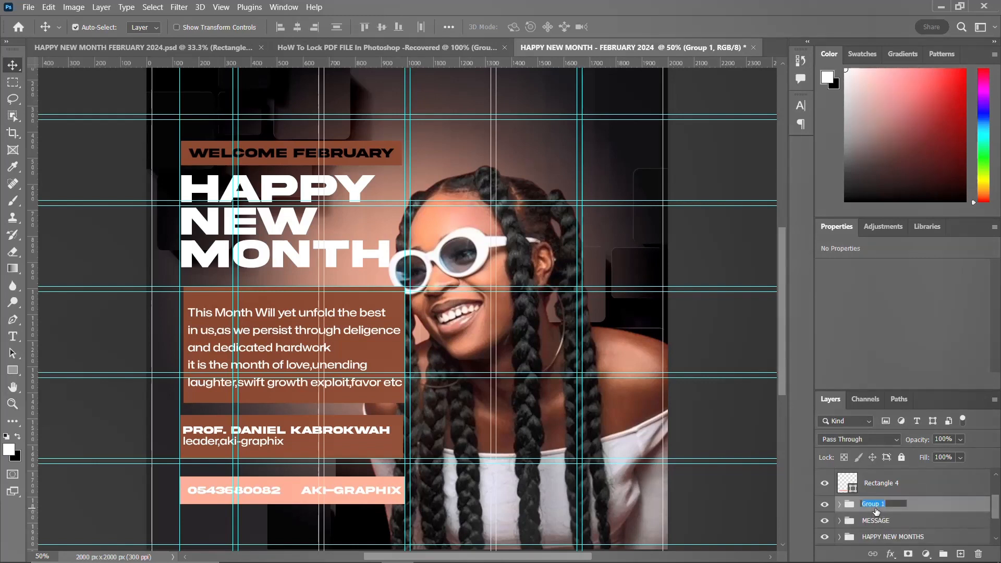
text(NAME)
key(Return)
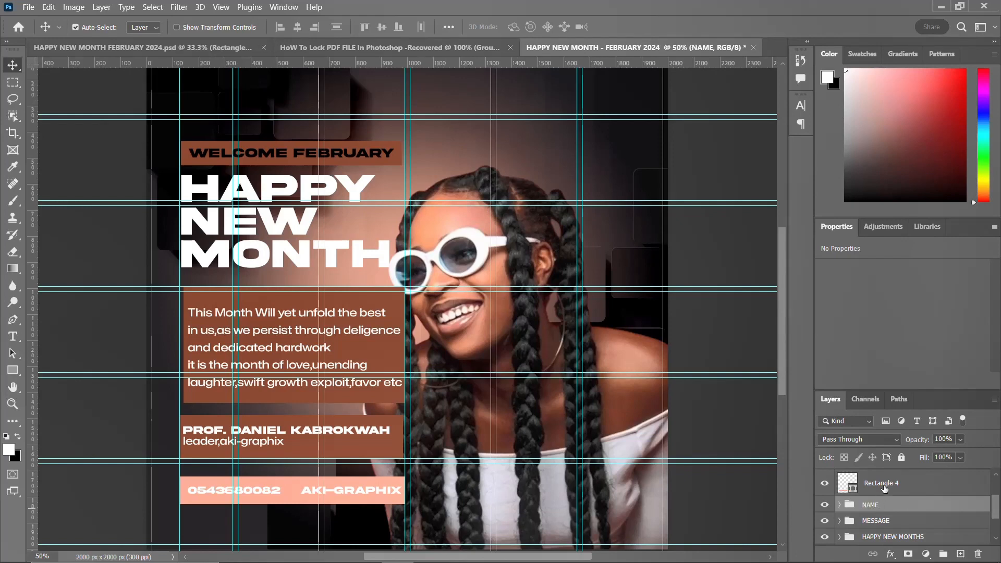
Step: Group the phone number, Aki-Graphix text and salmon rectangle, naming the group CONTACT DETAILS
click(884, 488)
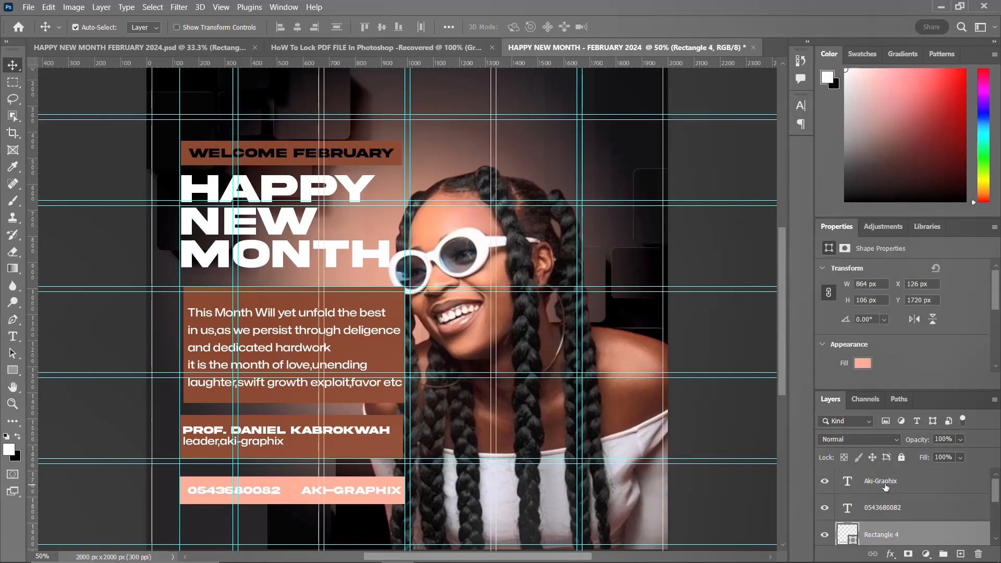
shift+click(884, 485)
key(ctrl+g)
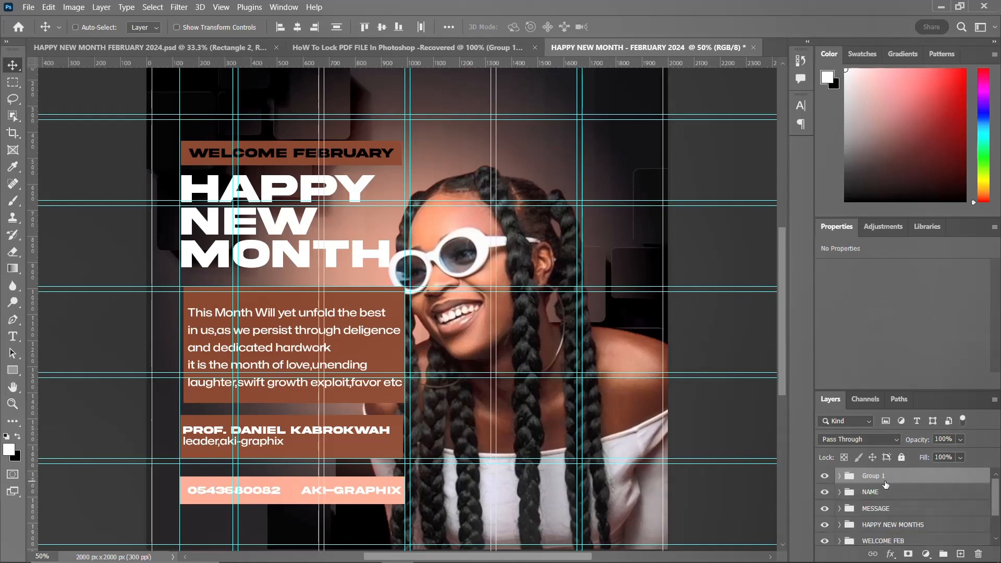
double_click(872, 477)
text(CONT)
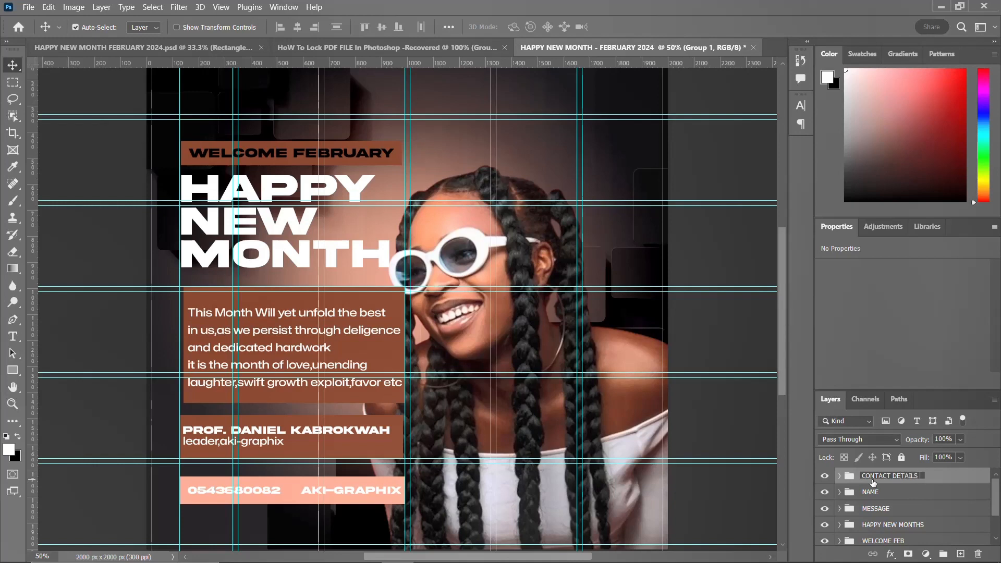
text(ACT DETAILS)
key(Return)
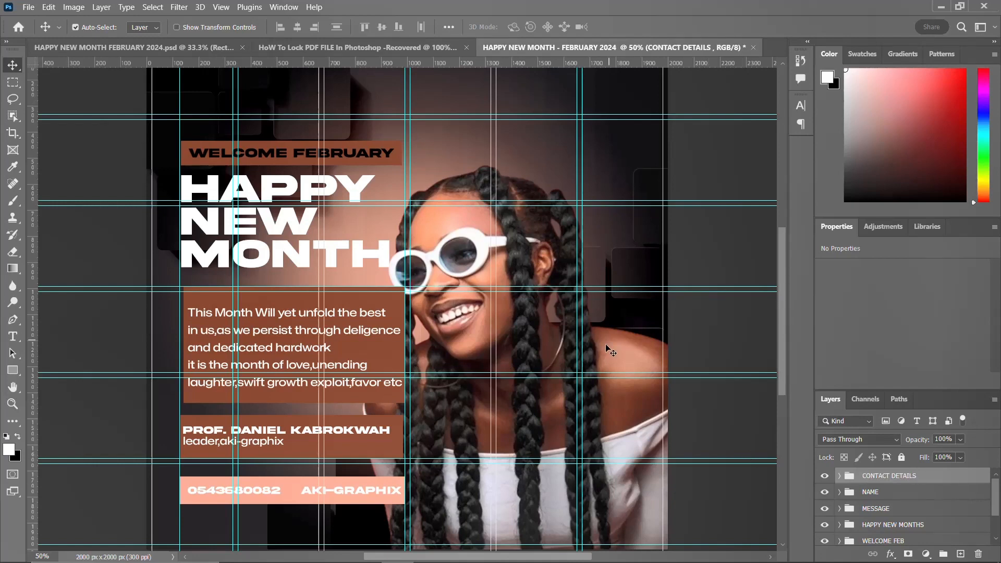
Step: Drag the IMAGE group up above the other groups in the layer stack
scroll(540, 344, down, 1)
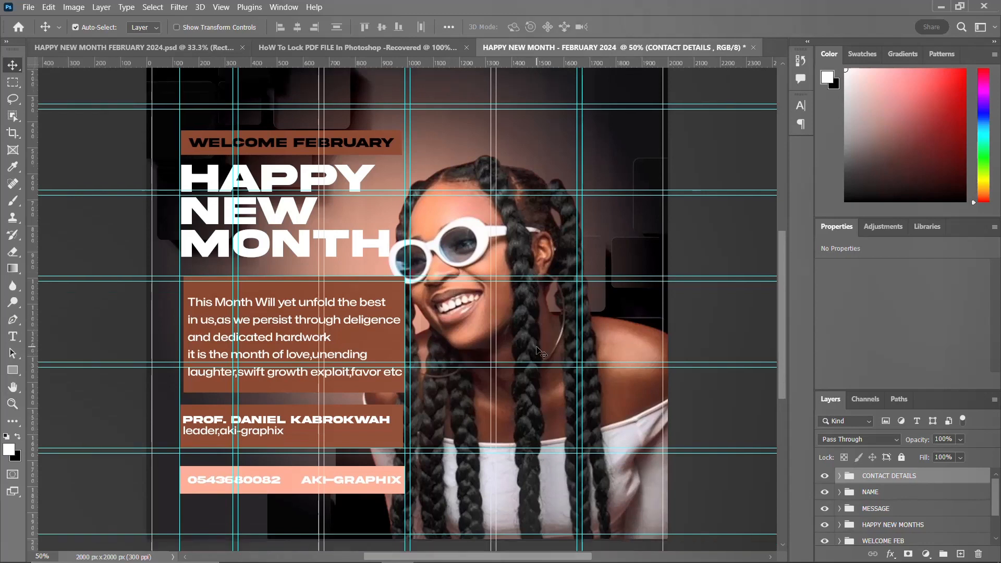
scroll(537, 348, up, 4)
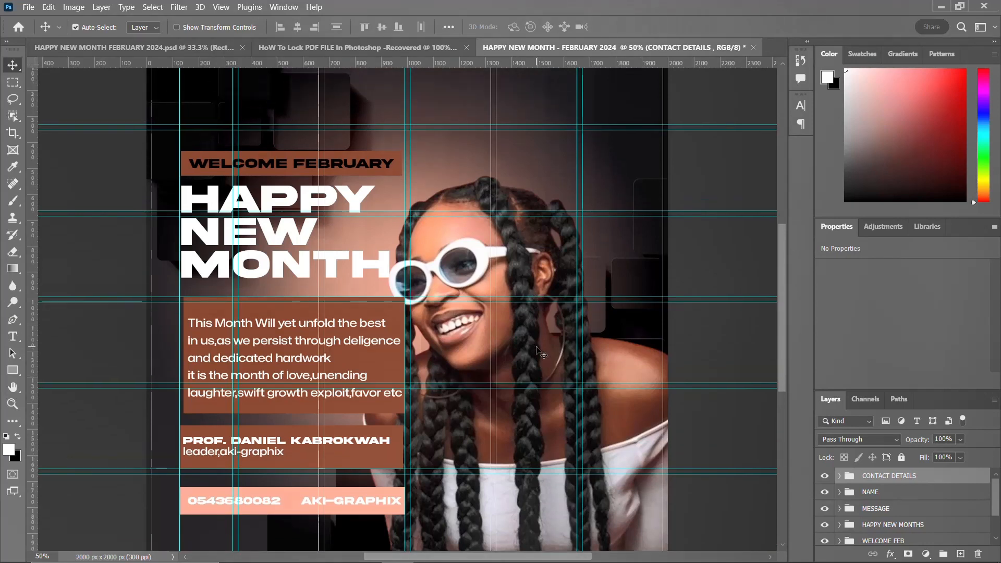
scroll(541, 352, down, 2)
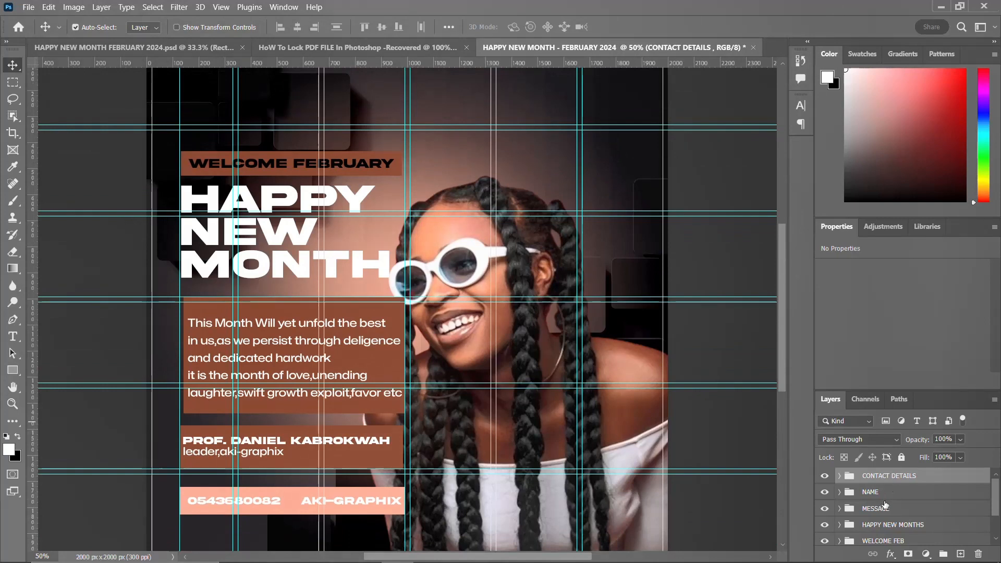
scroll(886, 504, down, 1)
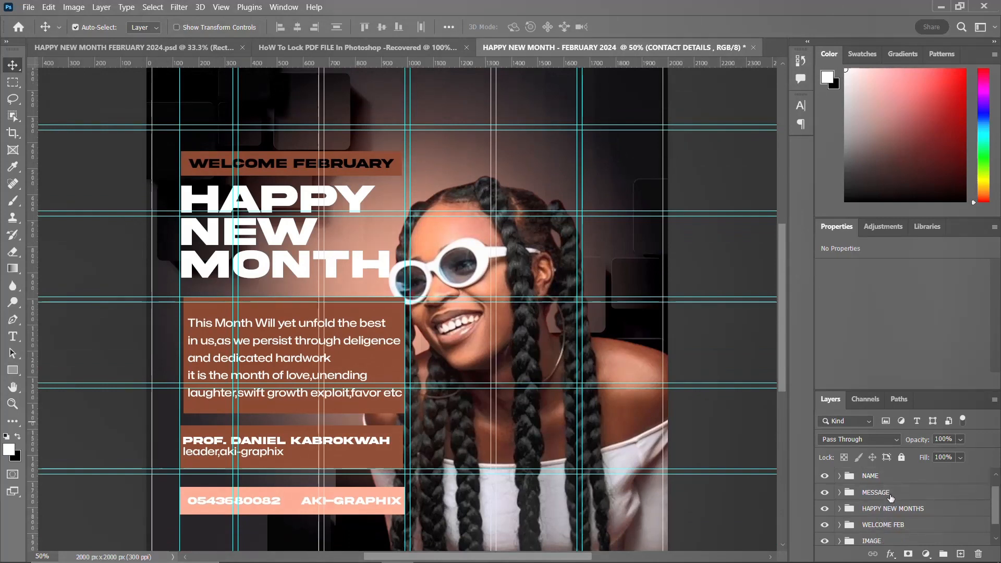
click(878, 542)
scroll(887, 521, up, 1)
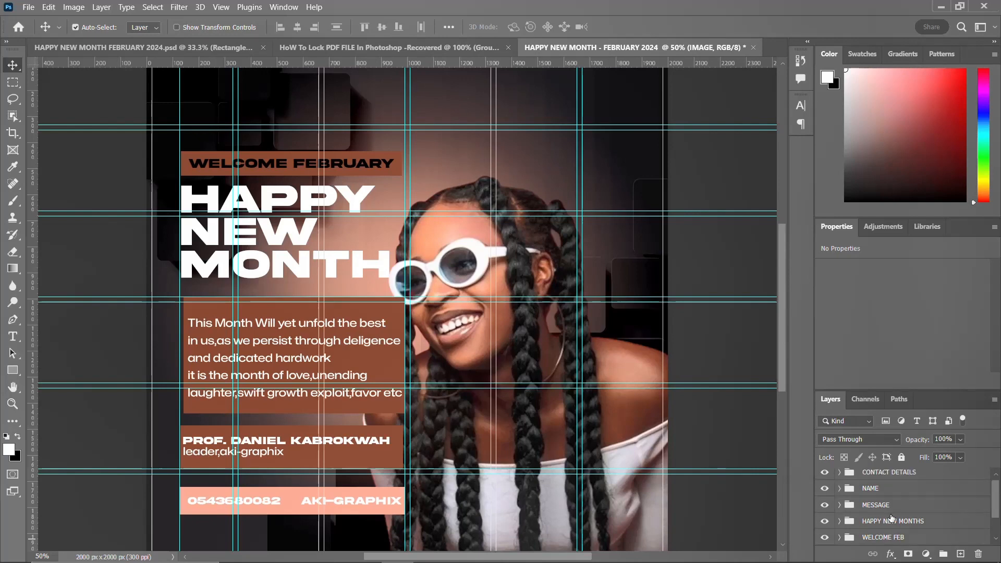
scroll(871, 524, up, 1)
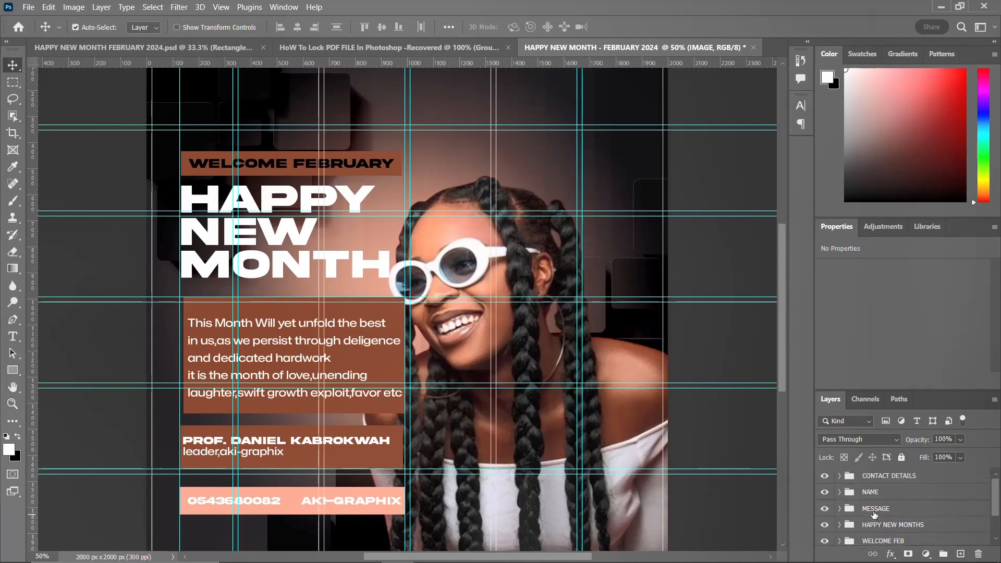
scroll(873, 514, down, 2)
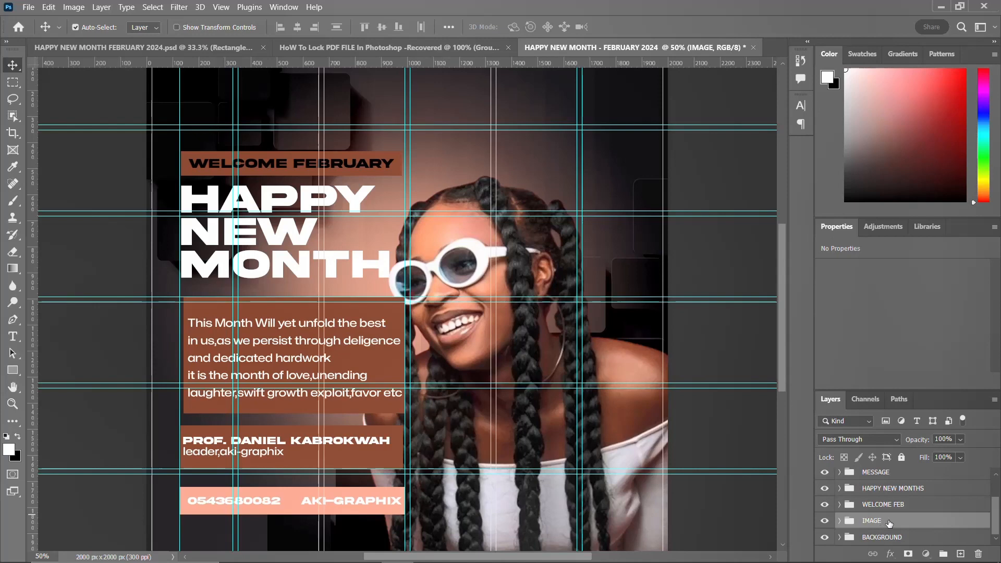
drag(889, 523, 888, 474)
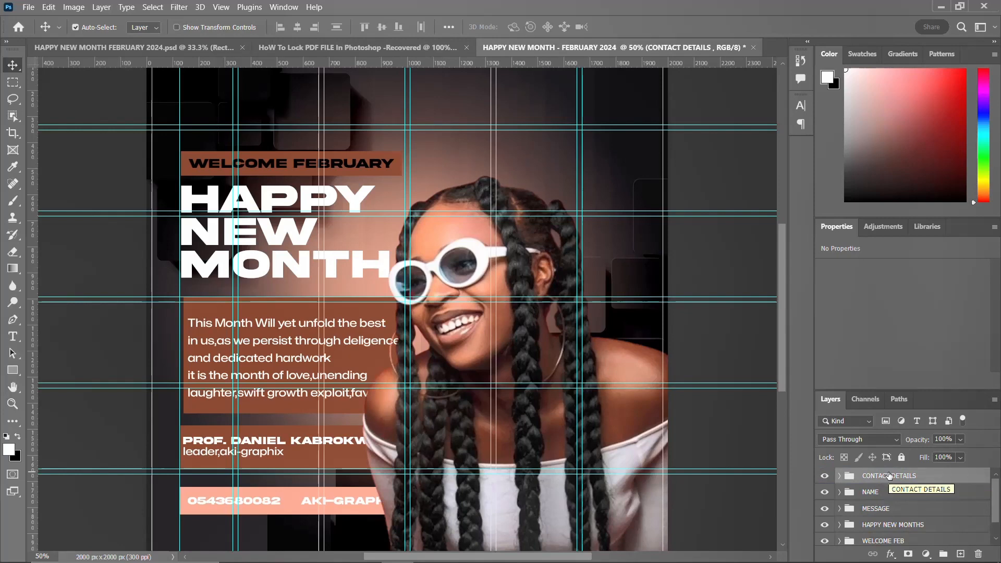
Step: Move the IMAGE group out of CONTACT DETAILS to the top of the stack and delete the stray empty layer
scroll(568, 399, down, 1)
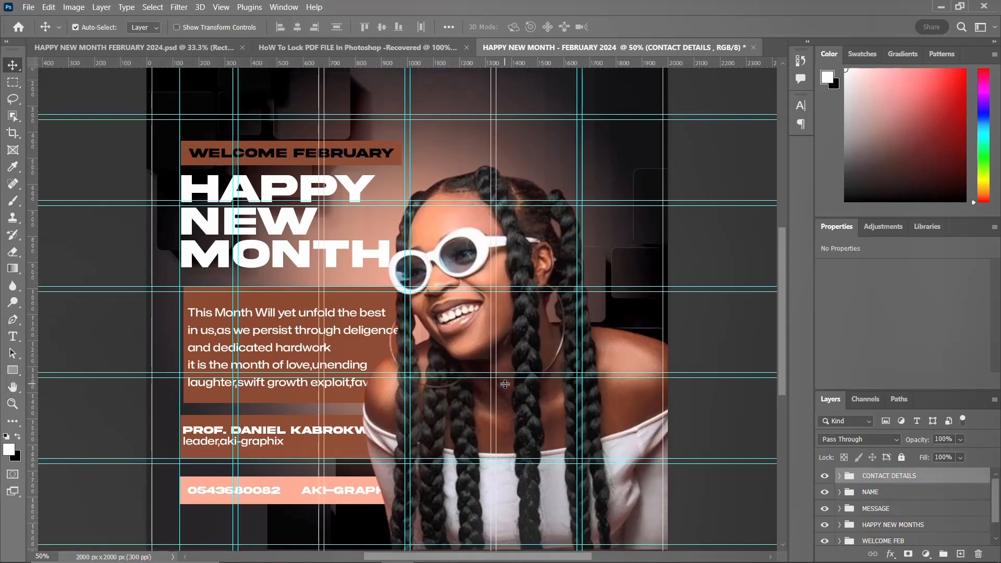
click(638, 412)
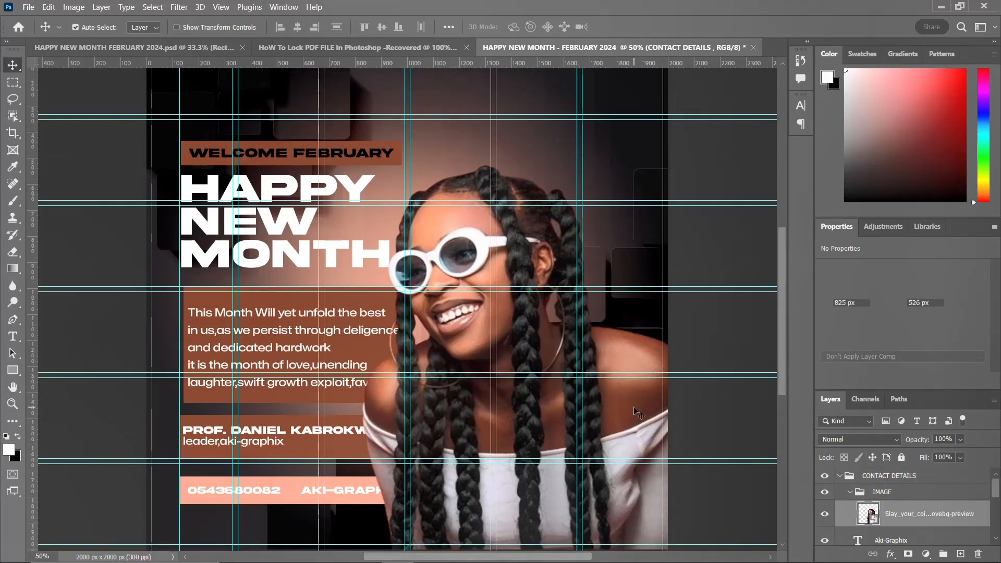
click(839, 476)
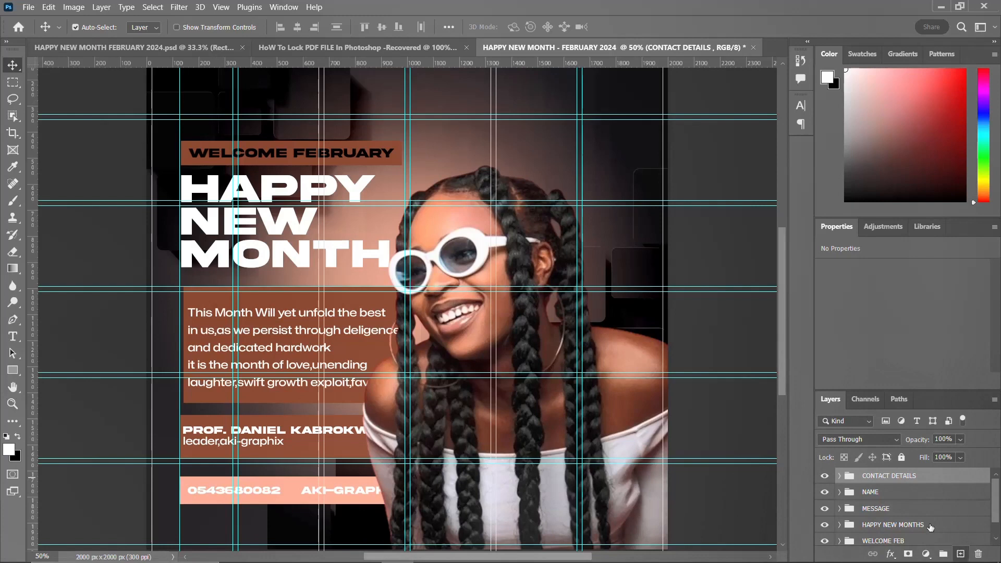
click(962, 553)
click(839, 503)
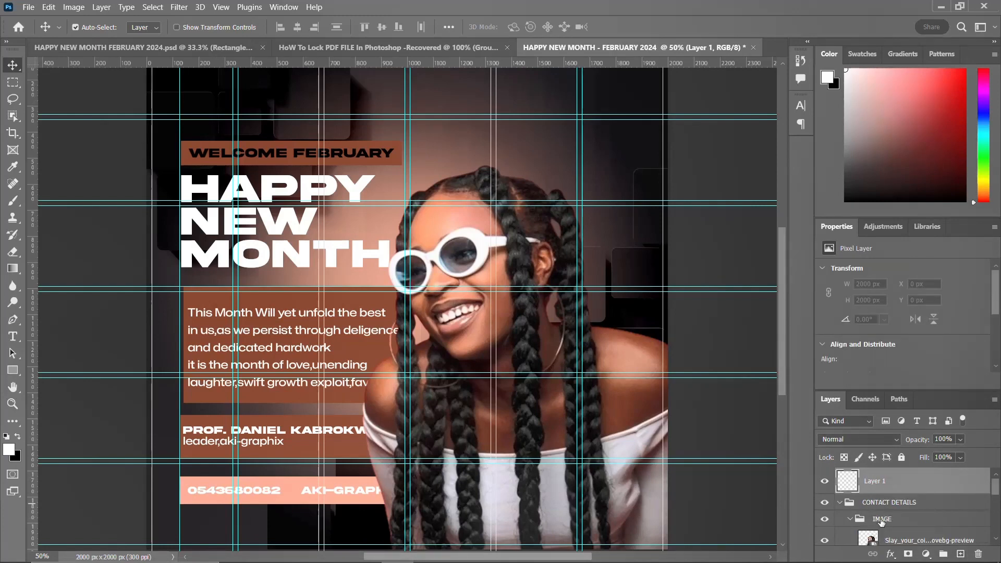
click(851, 519)
drag(892, 520, 897, 481)
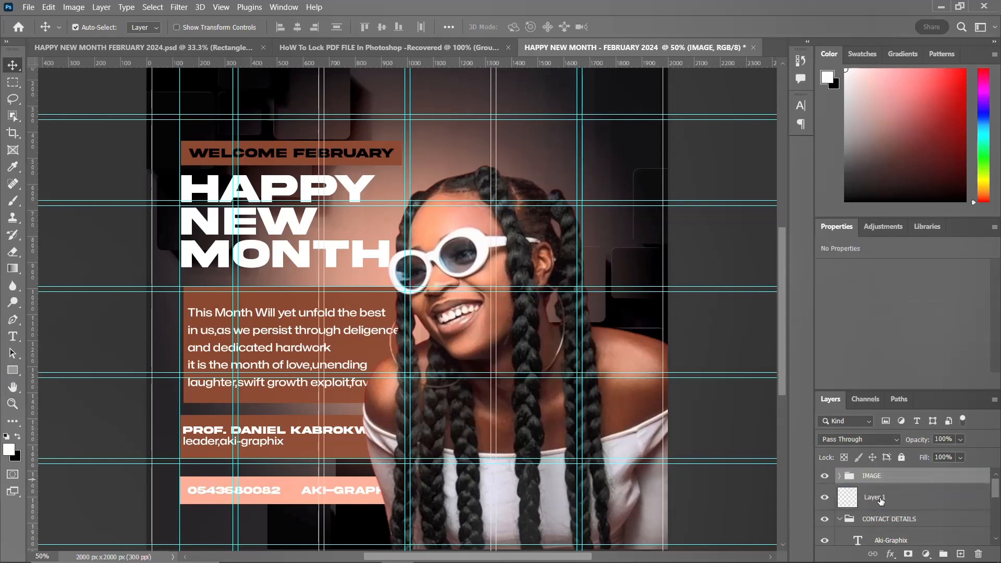
click(841, 519)
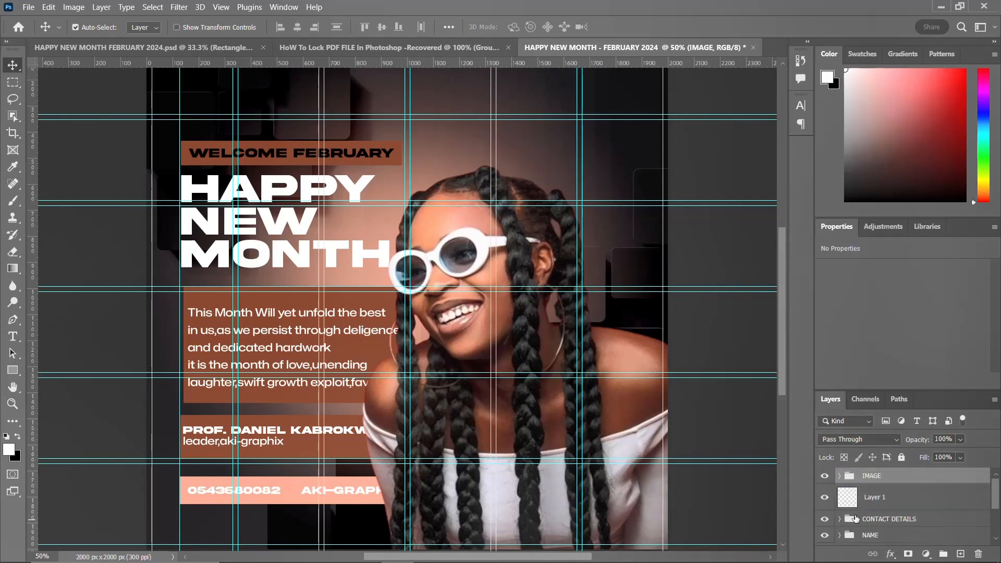
click(887, 501)
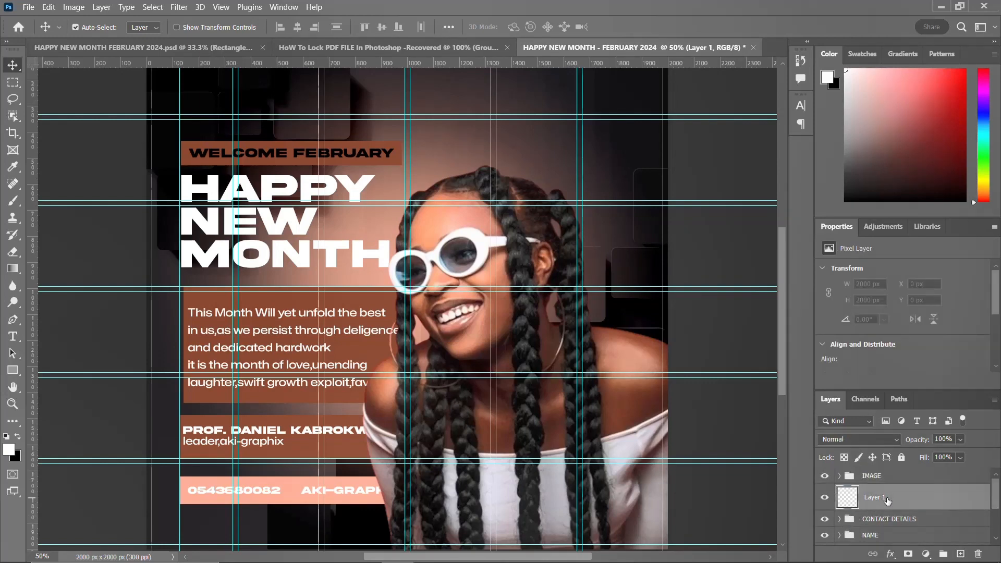
key(Delete)
click(880, 478)
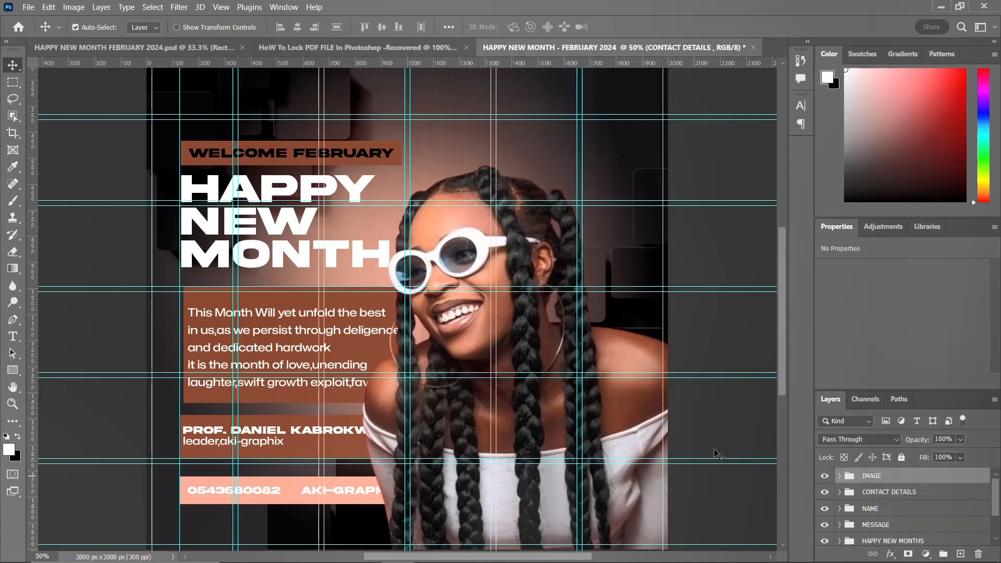
Step: Enlarge the portrait image to about 81% and shift it slightly right with Free Transform, then commit
click(614, 405)
key(ctrl+t)
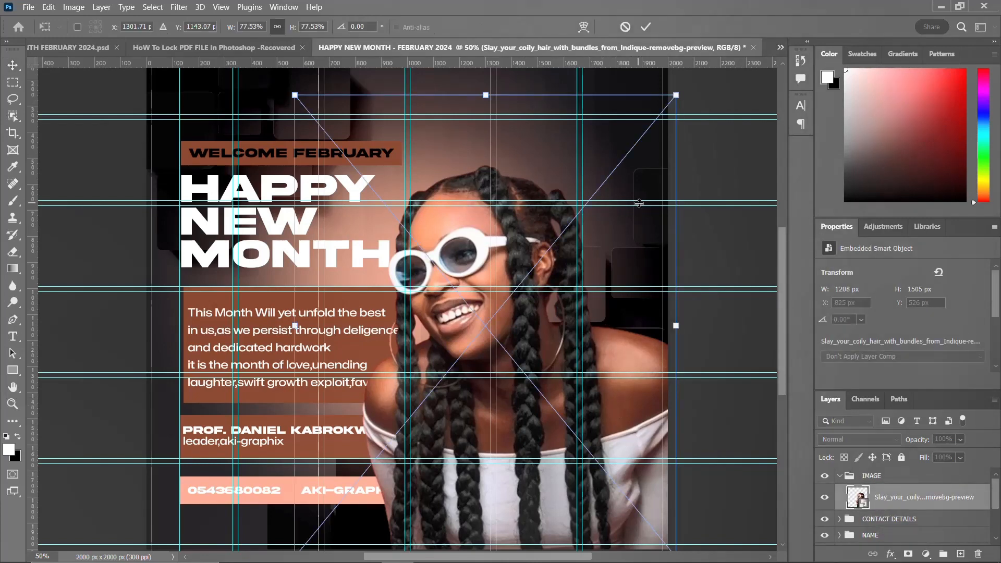
drag(676, 96, 683, 83)
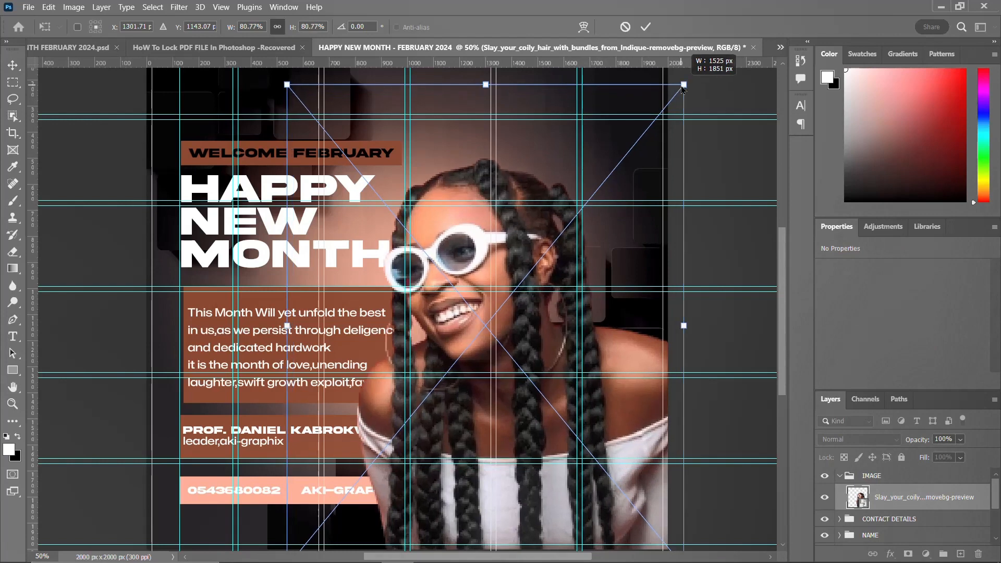
drag(558, 342, 580, 319)
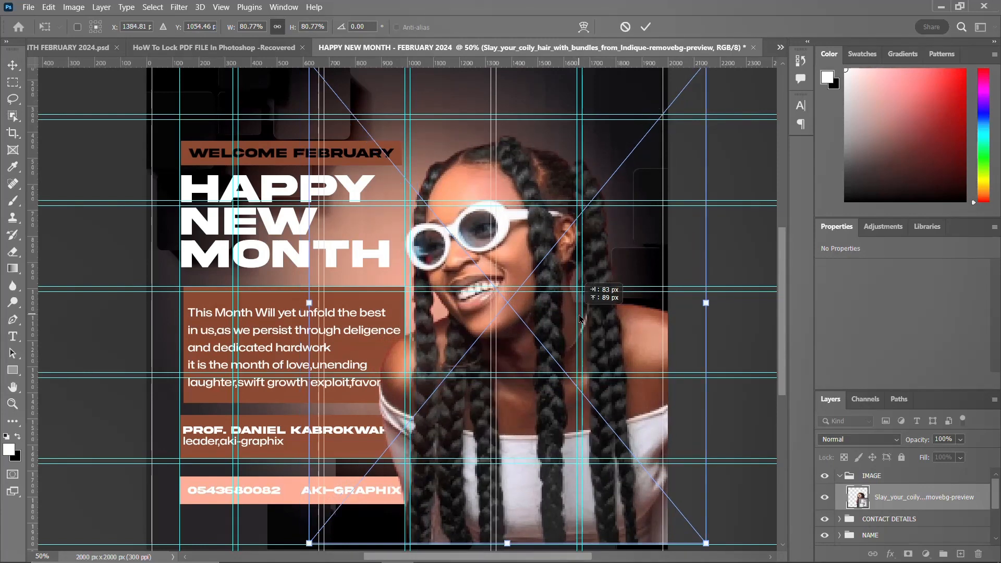
drag(579, 315, 595, 317)
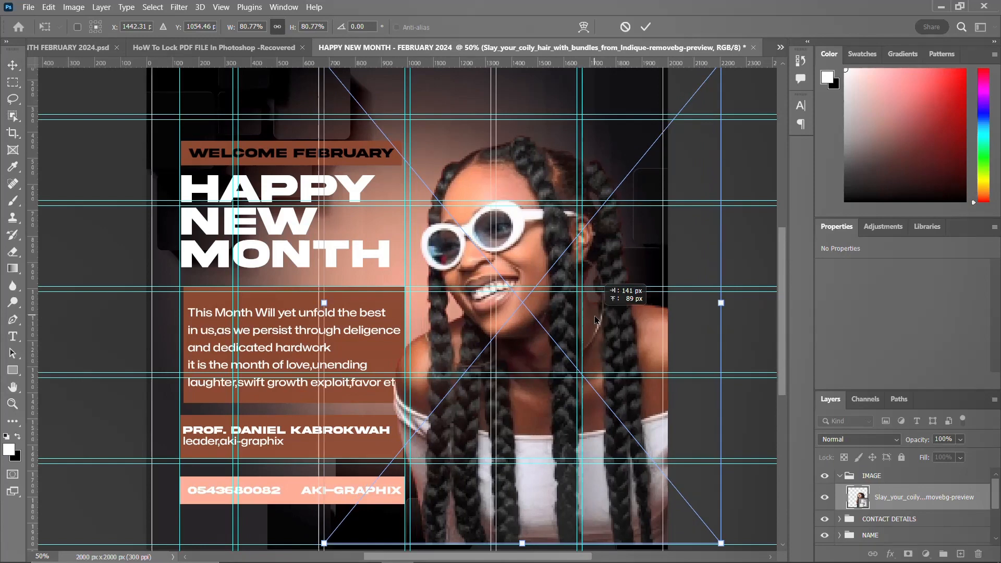
key(Return)
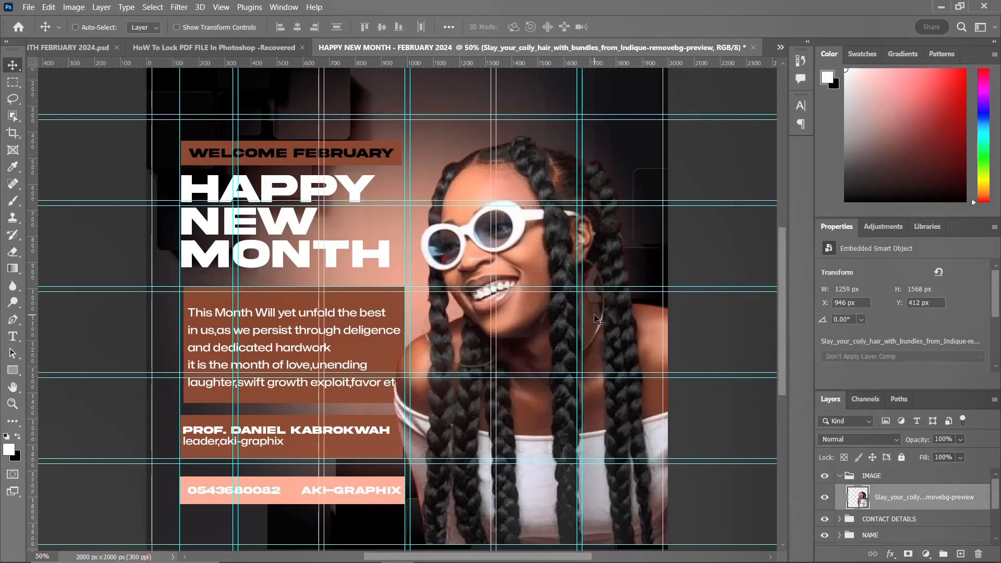
Step: Hide the guides and nudge the portrait image slightly downward
scroll(596, 318, down, 1)
scroll(596, 318, down, 2)
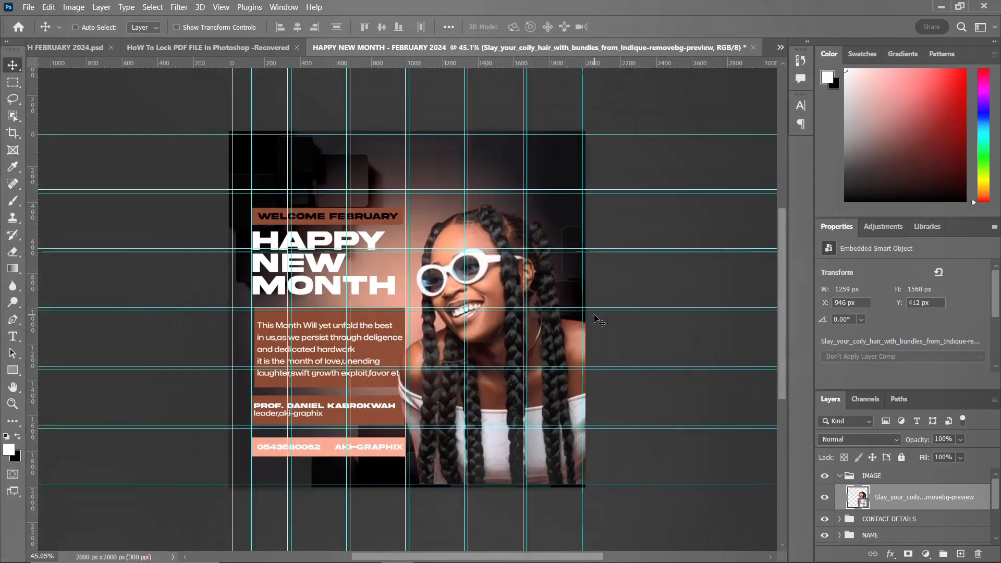
key(ctrl+semicolon)
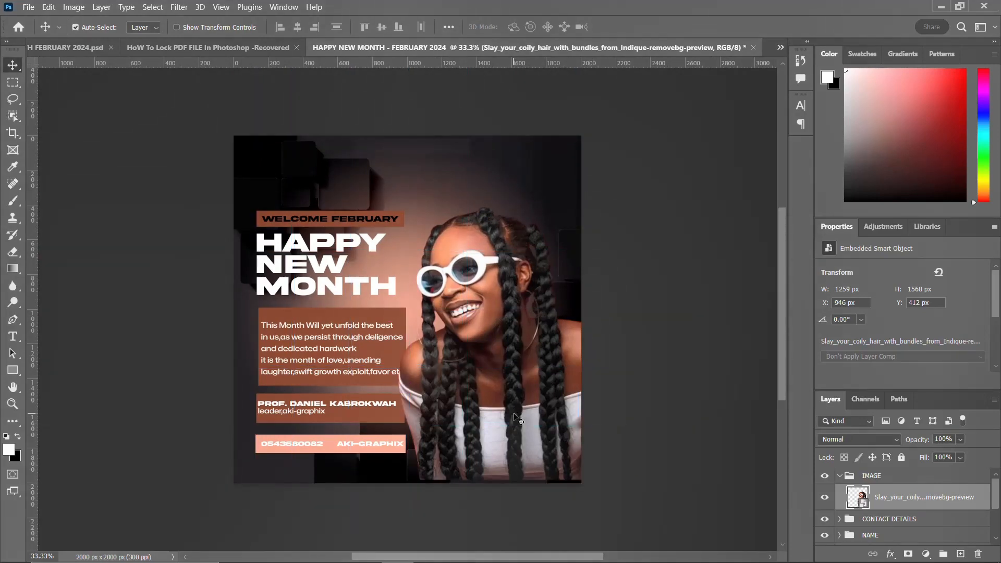
key(Down)
key(Down)
key(Down)
key(Down)
key(Down)
key(Down)
key(Down)
key(Down)
key(Down)
key(Down)
key(Down)
key(Down)
key(Down)
key(Down)
key(Down)
key(Down)
key(Down)
key(Down)
key(Down)
key(Down)
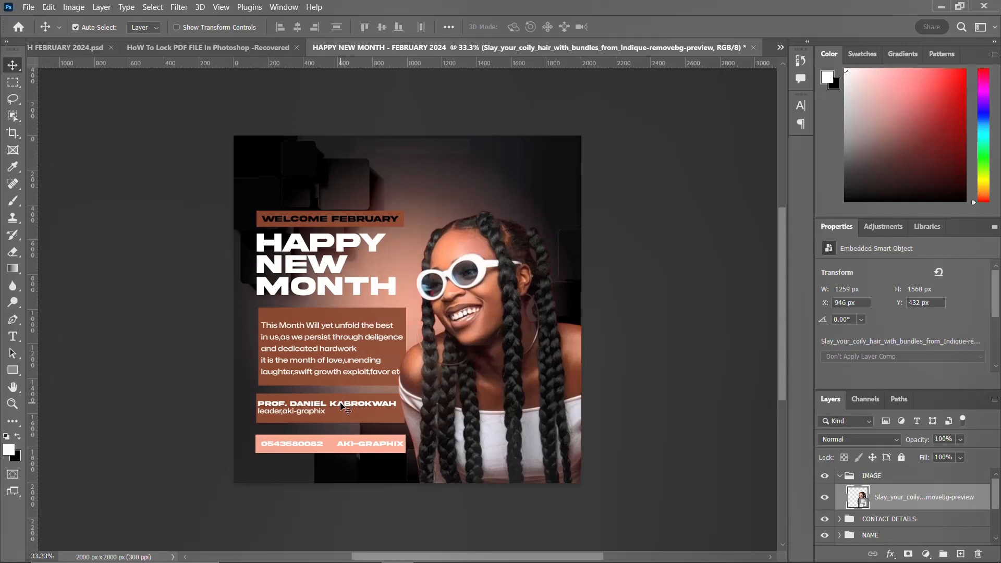
Step: Stamp all visible layers into a new merged layer above the groups and convert it to a smart object
click(840, 476)
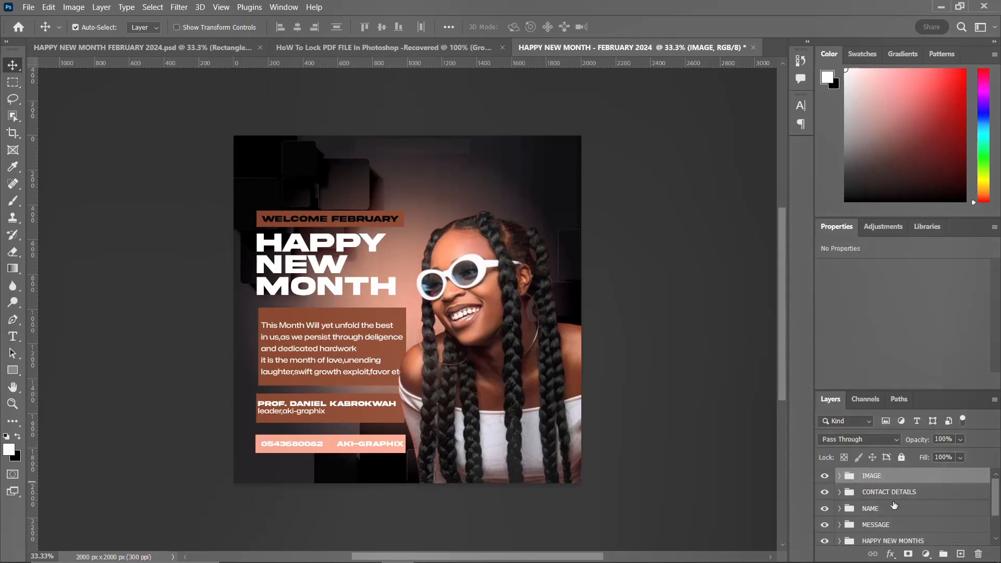
scroll(894, 506, down, 2)
scroll(888, 524, up, 2)
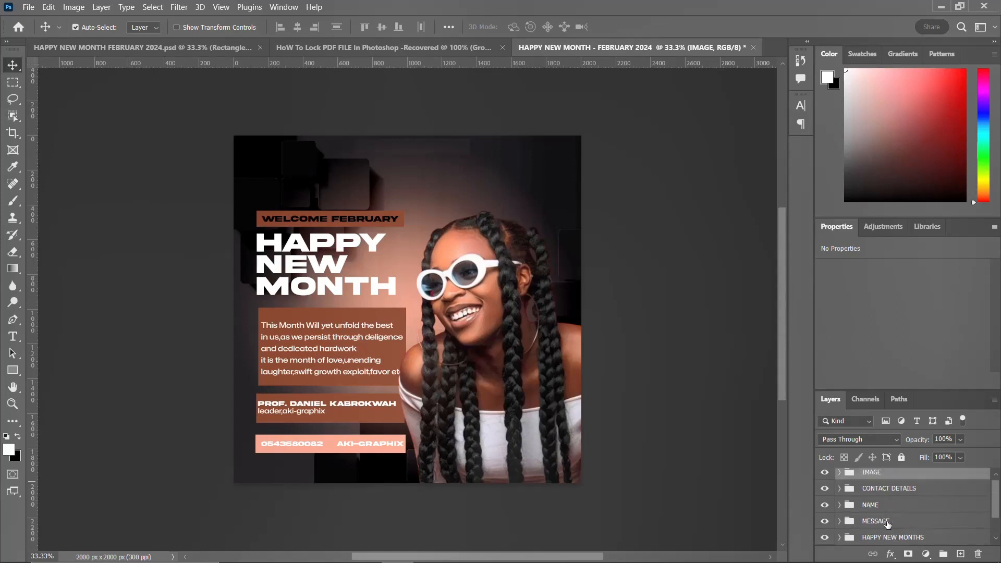
scroll(887, 524, up, 1)
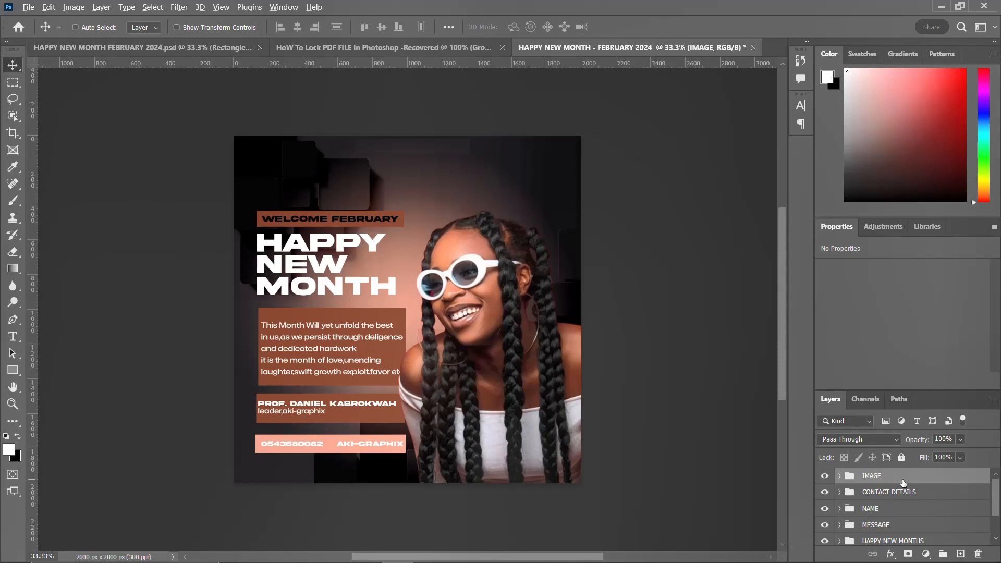
key(ctrl+alt+shift+e)
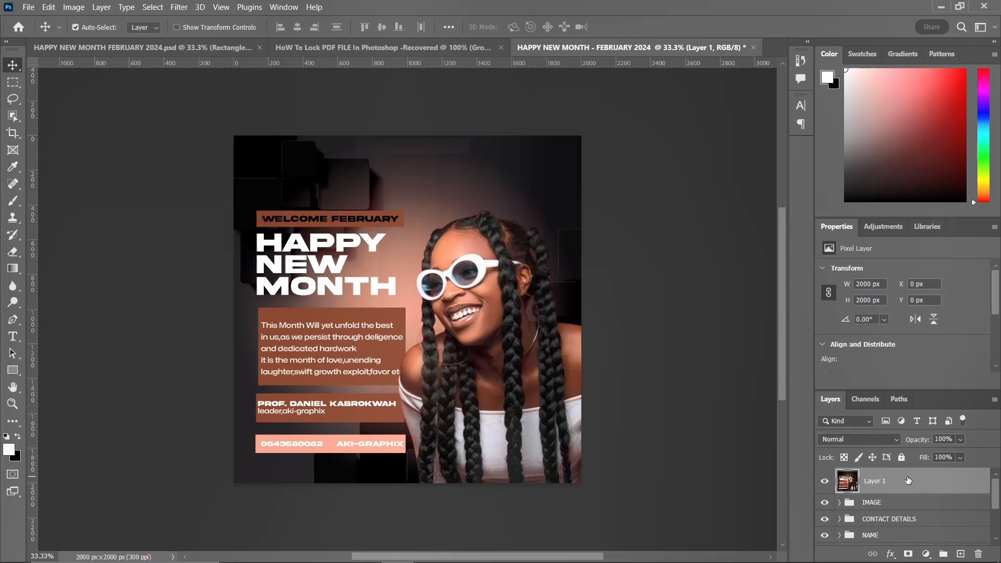
right_click(907, 481)
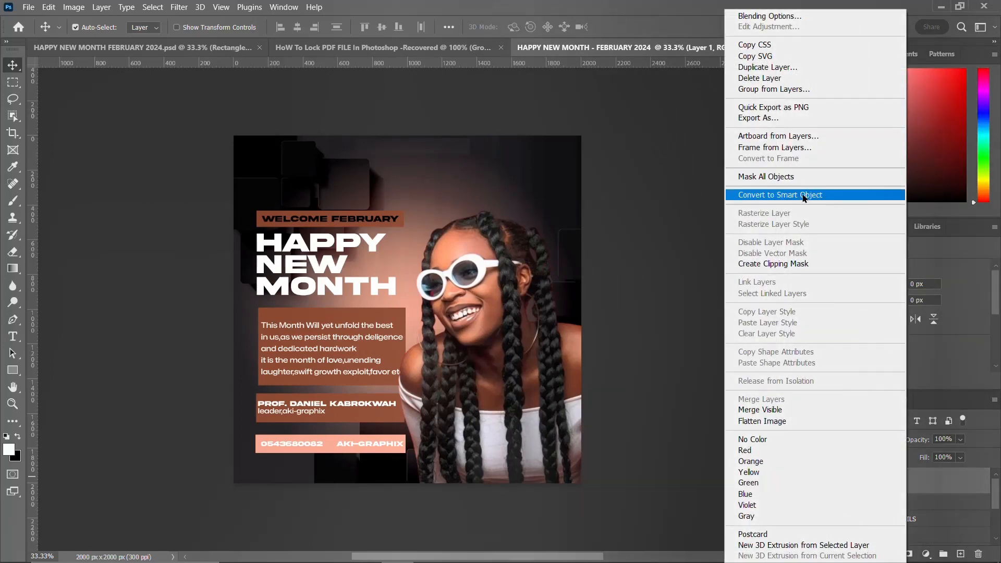
click(806, 195)
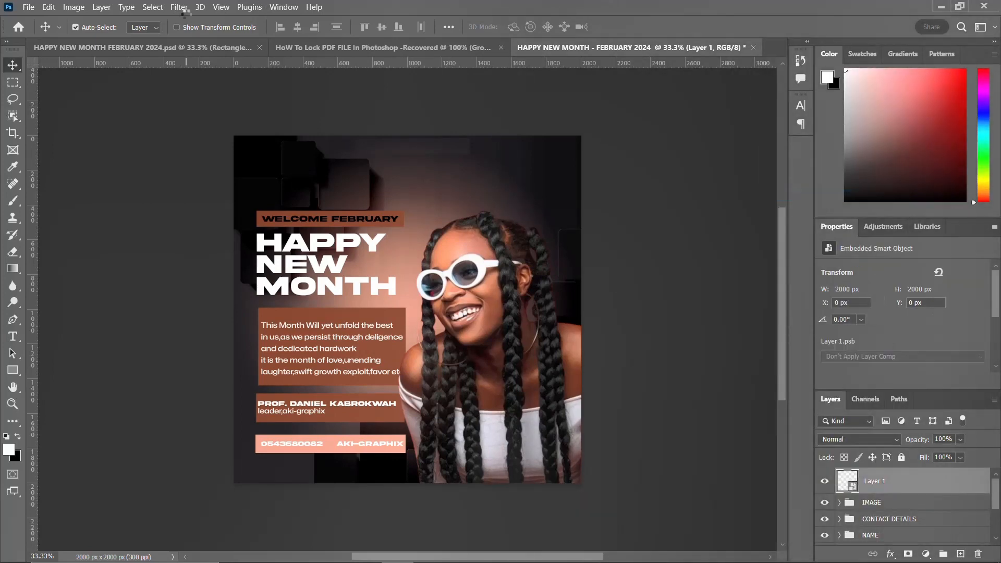
Step: Examine the merged layer and its Camera Raw smart filter in the HAPPY NEW MONTH FEBRUARY 2024.psd reference design
click(174, 47)
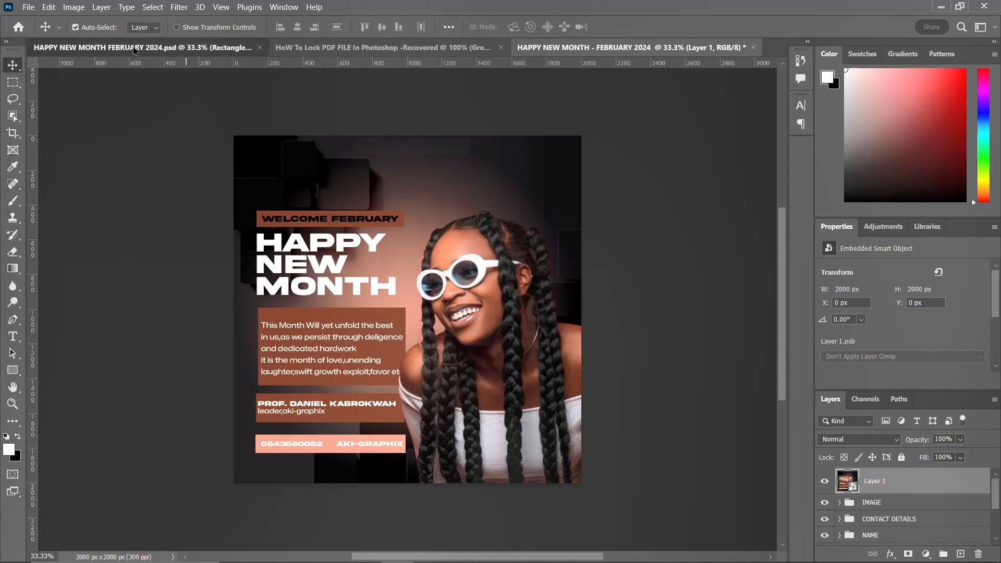
scroll(892, 498, up, 10)
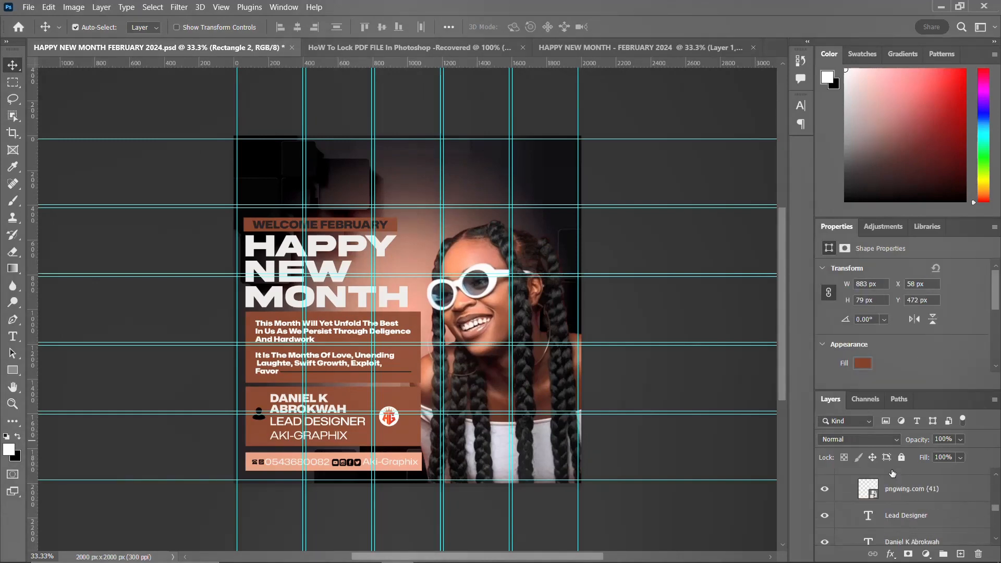
scroll(892, 495, up, 5)
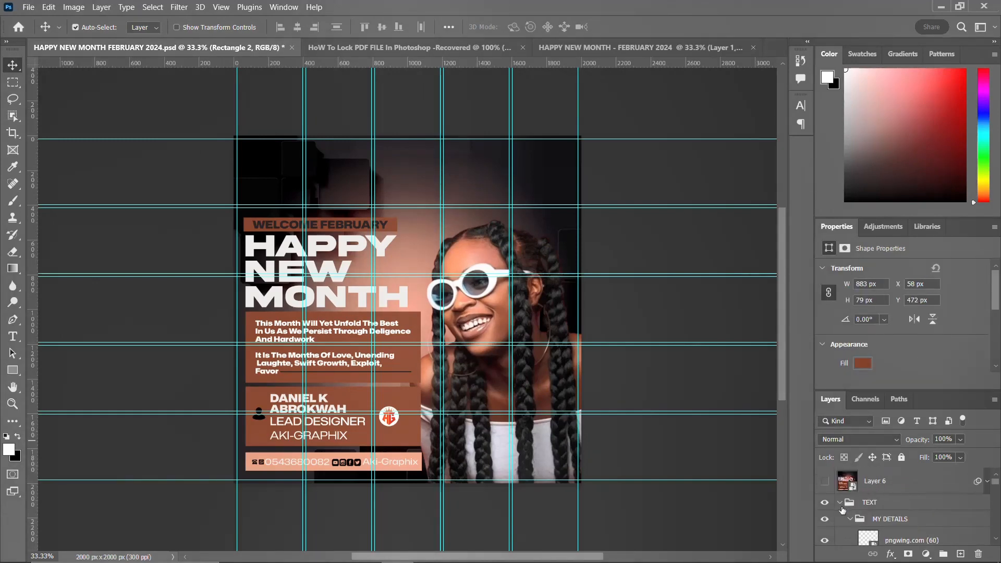
click(840, 502)
click(824, 481)
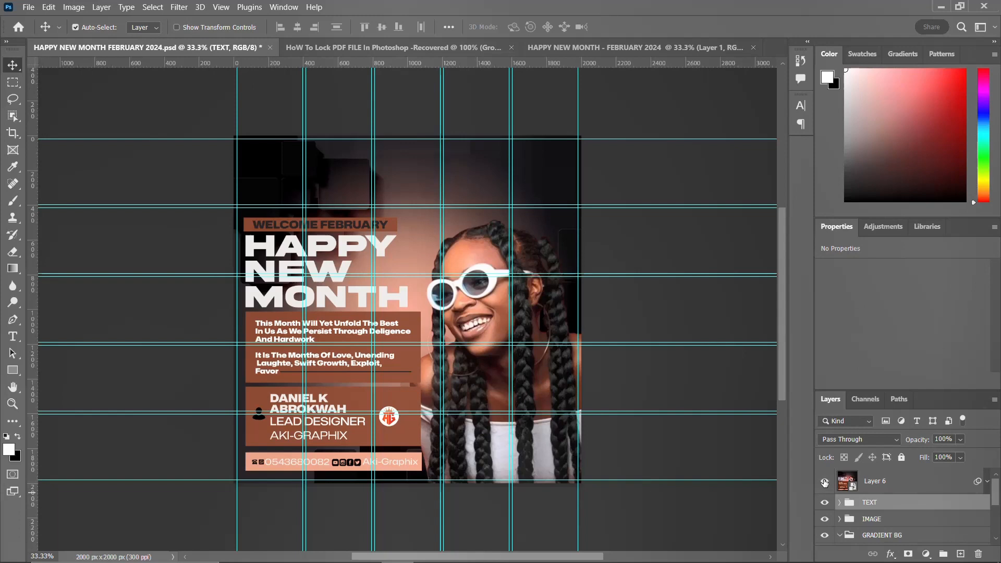
click(914, 482)
right_click(914, 482)
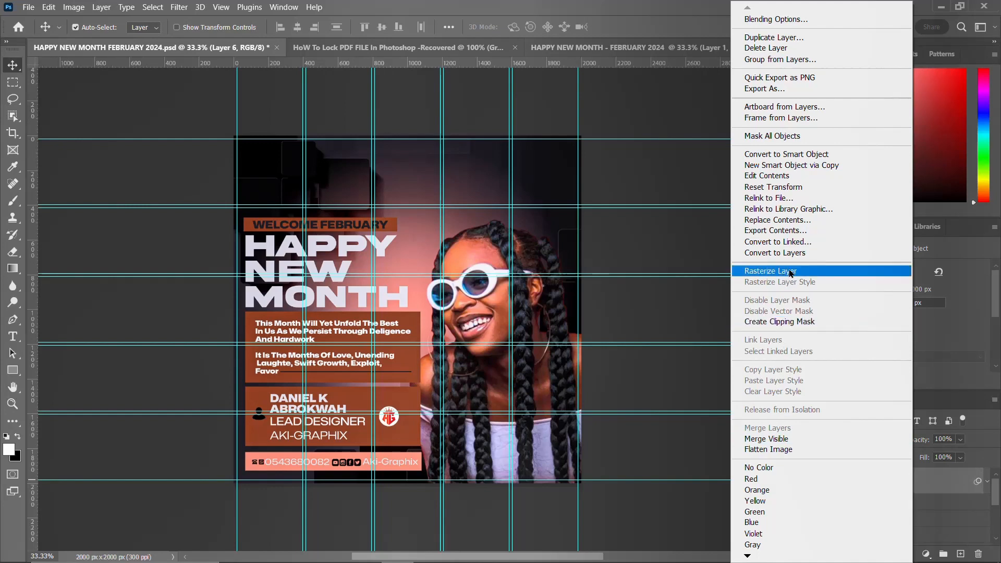
click(947, 479)
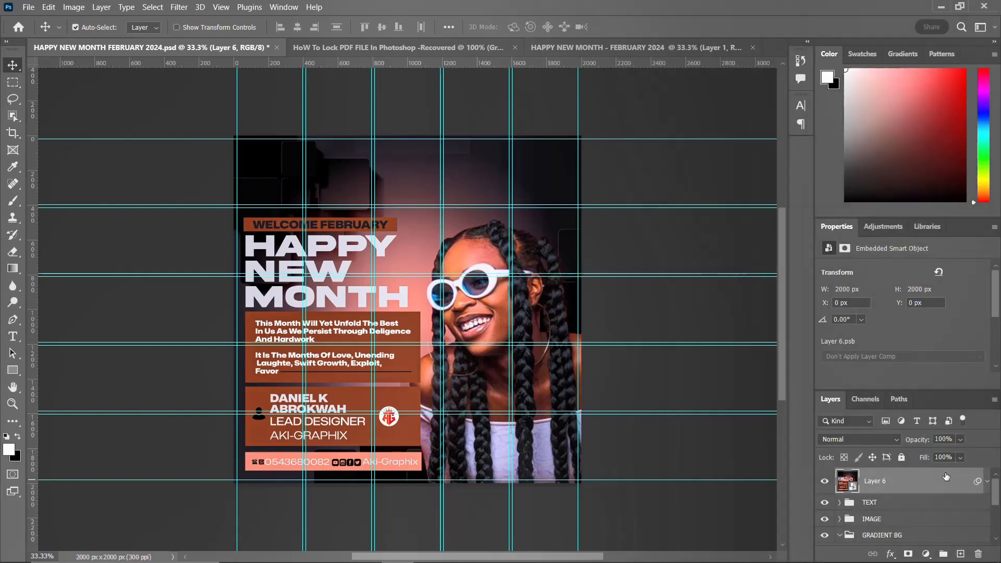
click(975, 481)
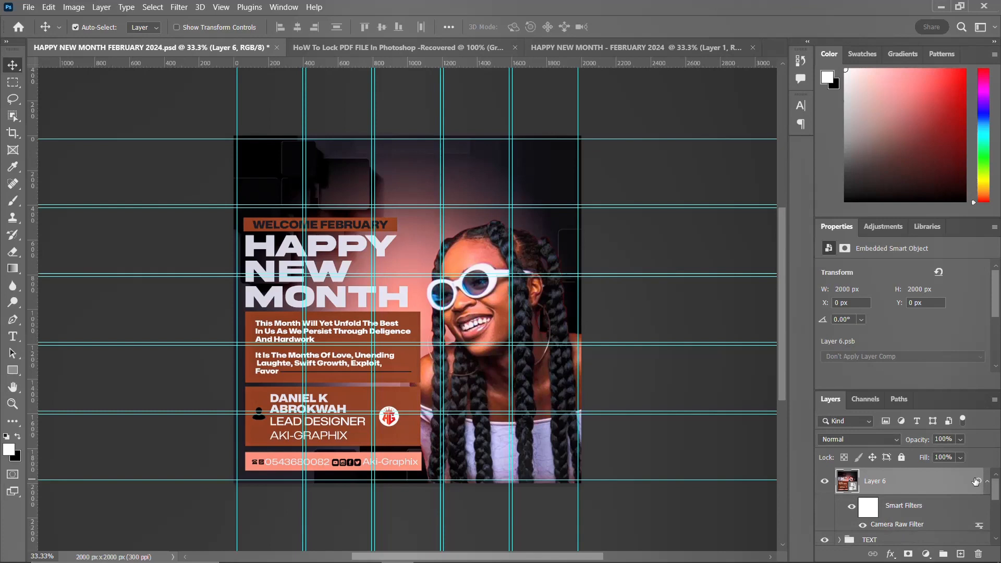
Step: Apply Camera Raw to the merged layer: Temperature -6, Tint +13, Contrast +25, Highlights -30, Shadows +8, Blacks -15, Texture +56, Dehaze +14
double_click(903, 505)
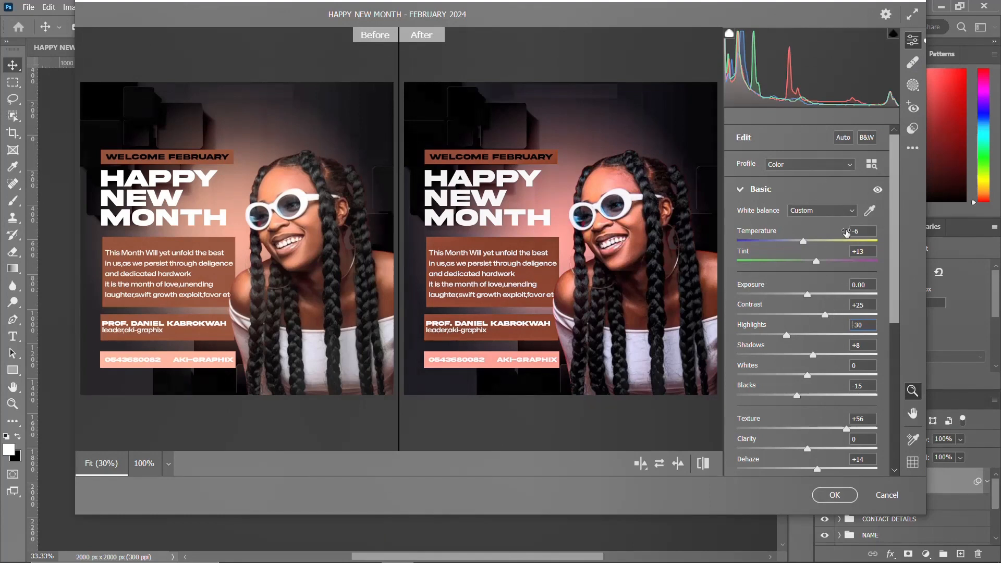
click(862, 230)
key(Tab)
key(Tab)
key(Tab)
key(Tab)
key(Tab)
key(Tab)
key(Tab)
key(Tab)
key(Tab)
key(Tab)
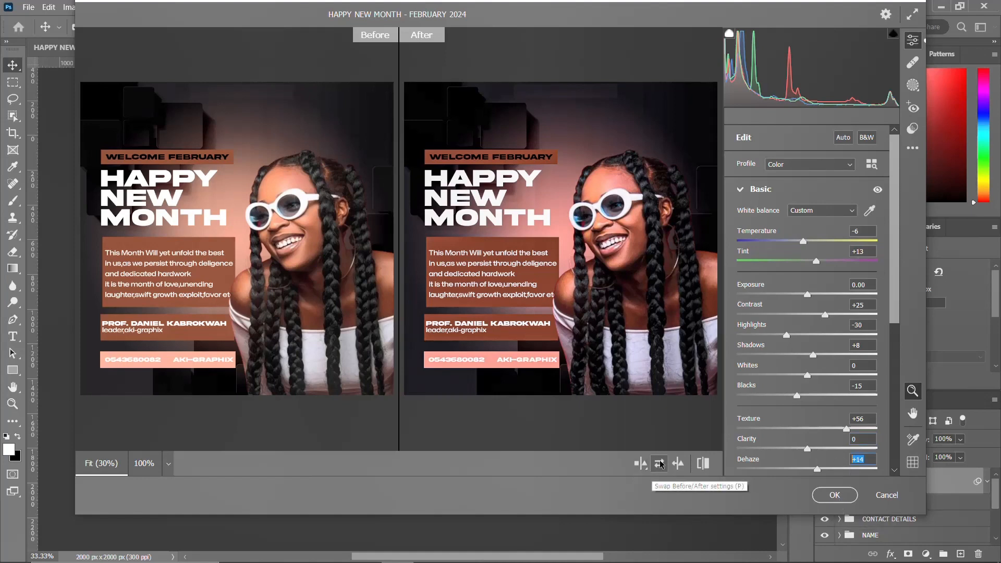
click(638, 464)
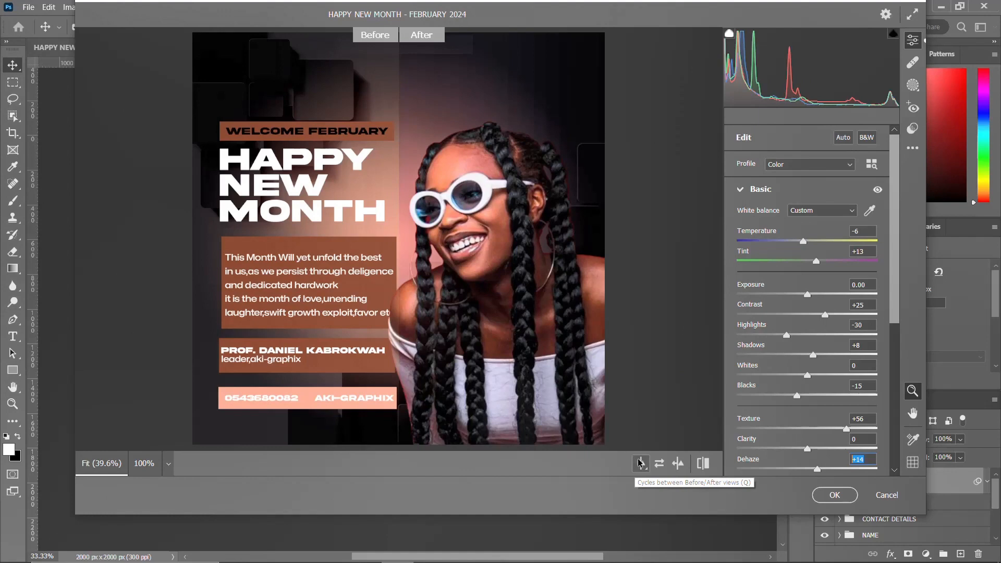
click(641, 464)
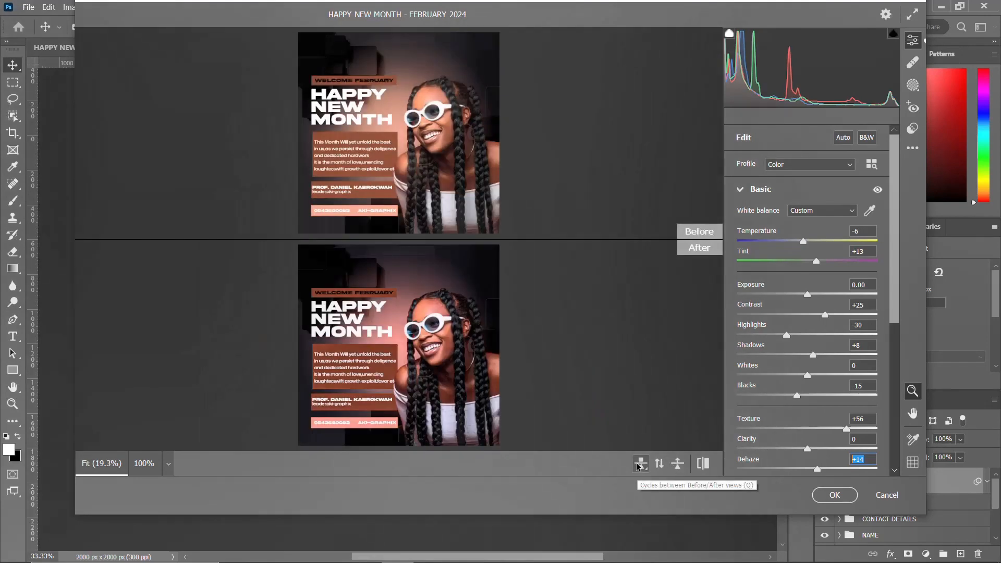
click(638, 464)
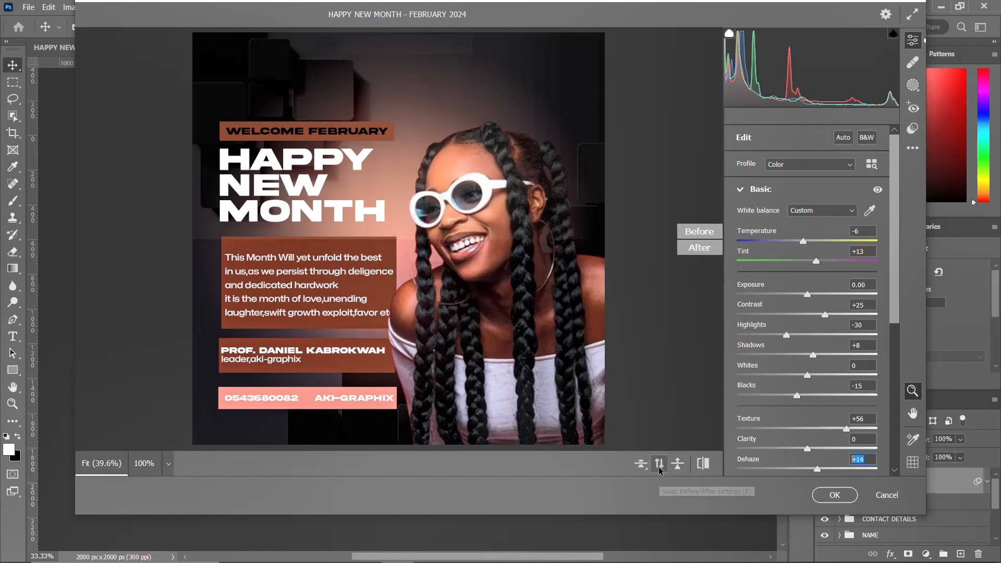
click(674, 464)
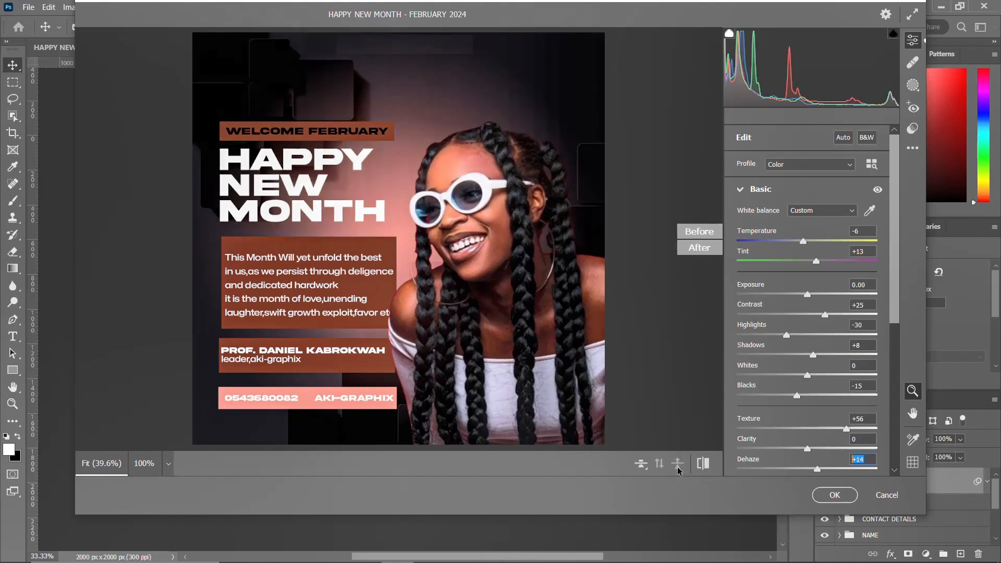
click(641, 467)
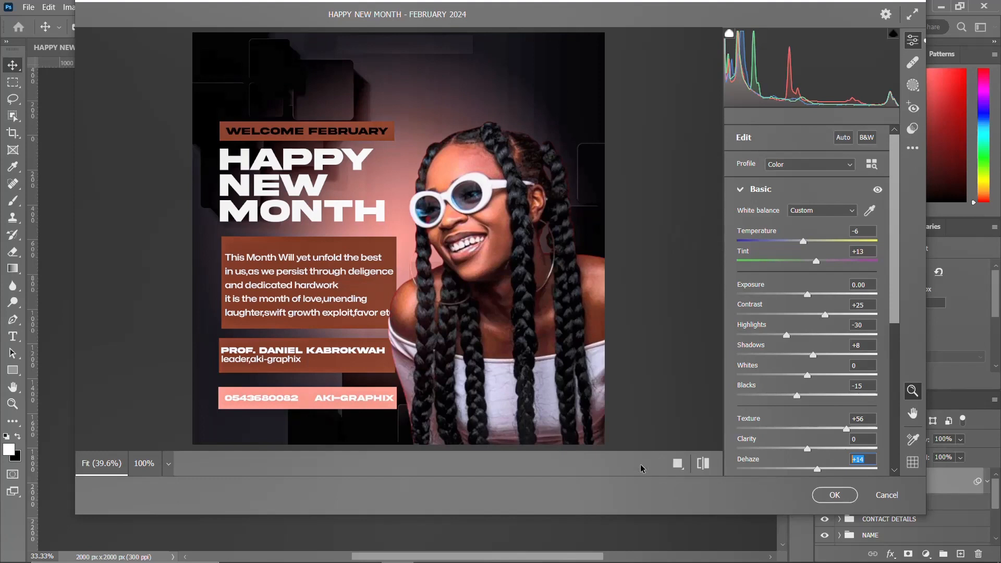
click(678, 463)
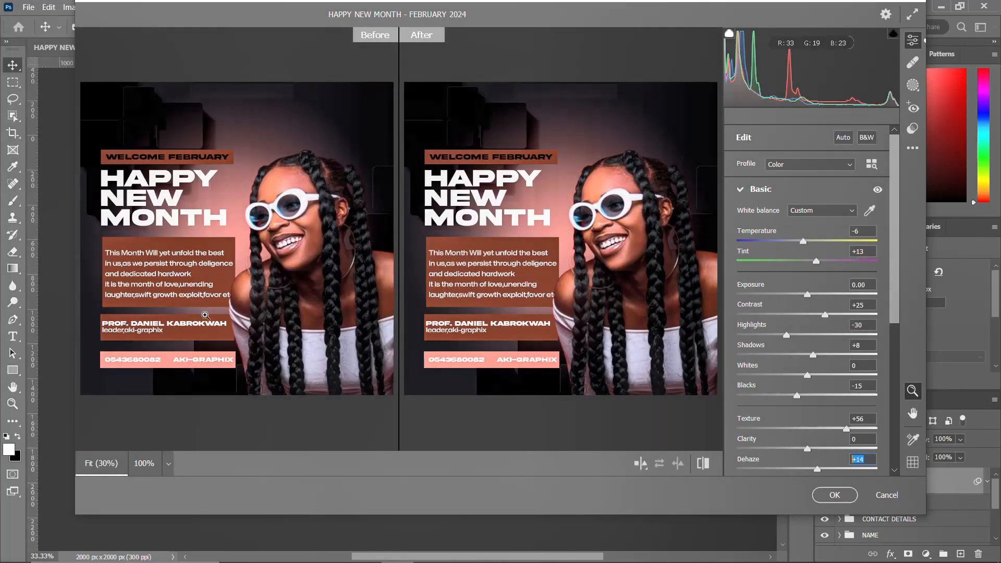
click(830, 495)
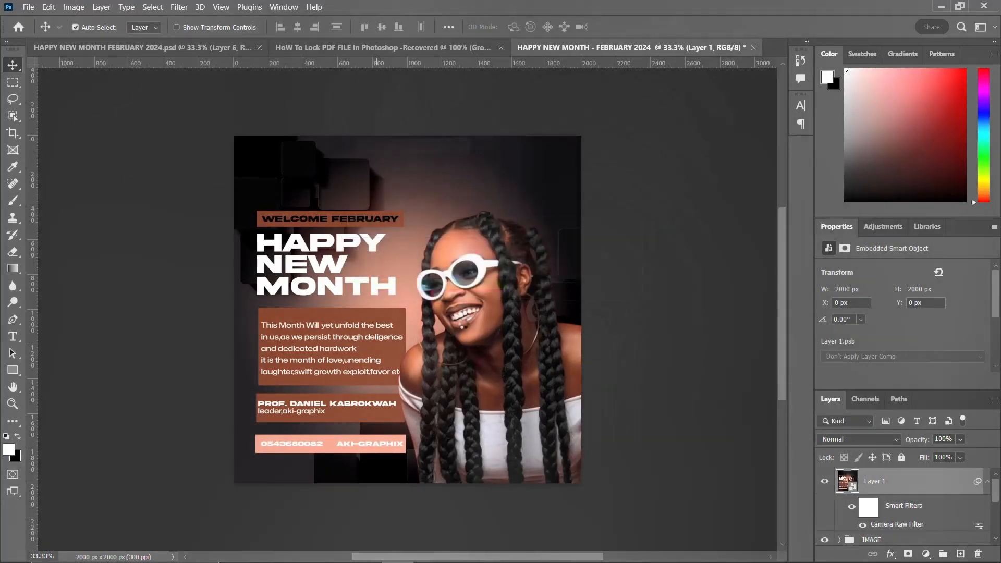
Step: Toggle the filtered merged layer's visibility to compare the design before and after the adjustment
click(825, 481)
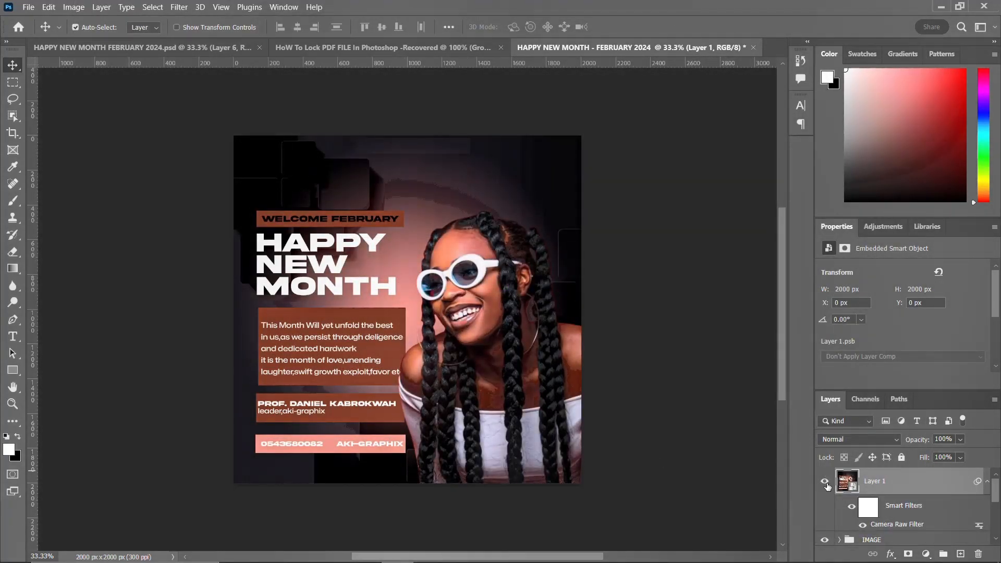
click(825, 480)
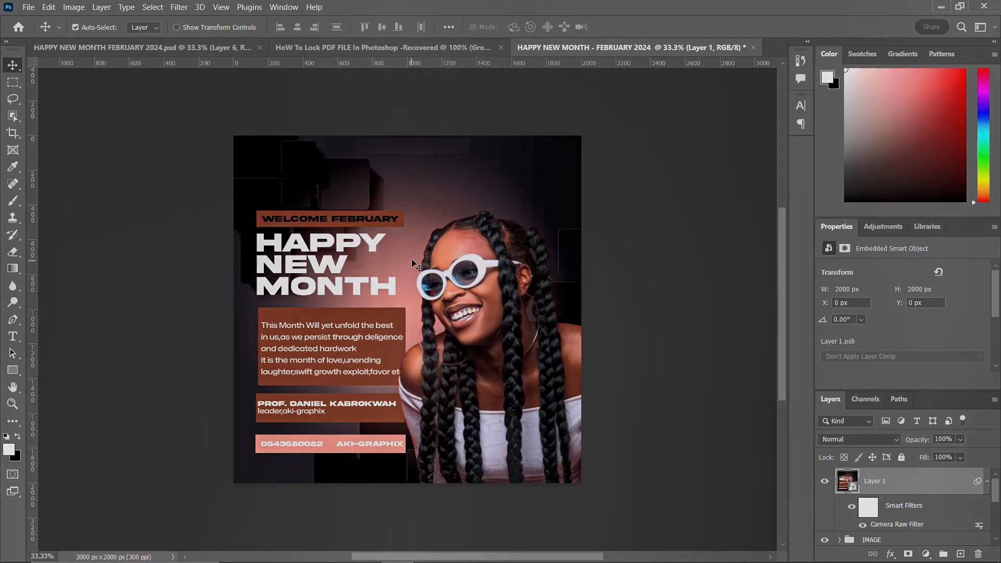
click(986, 481)
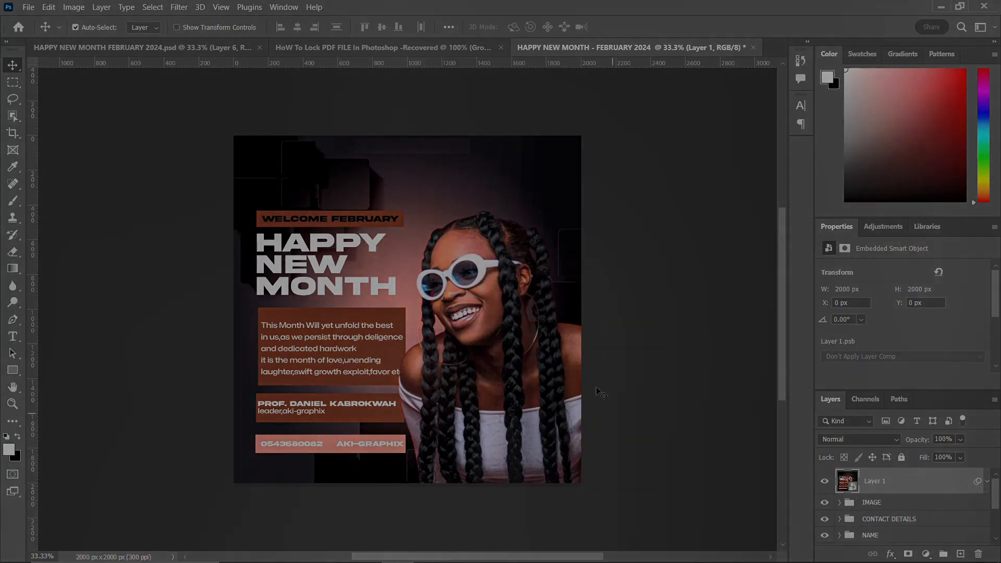
scroll(534, 313, up, 1)
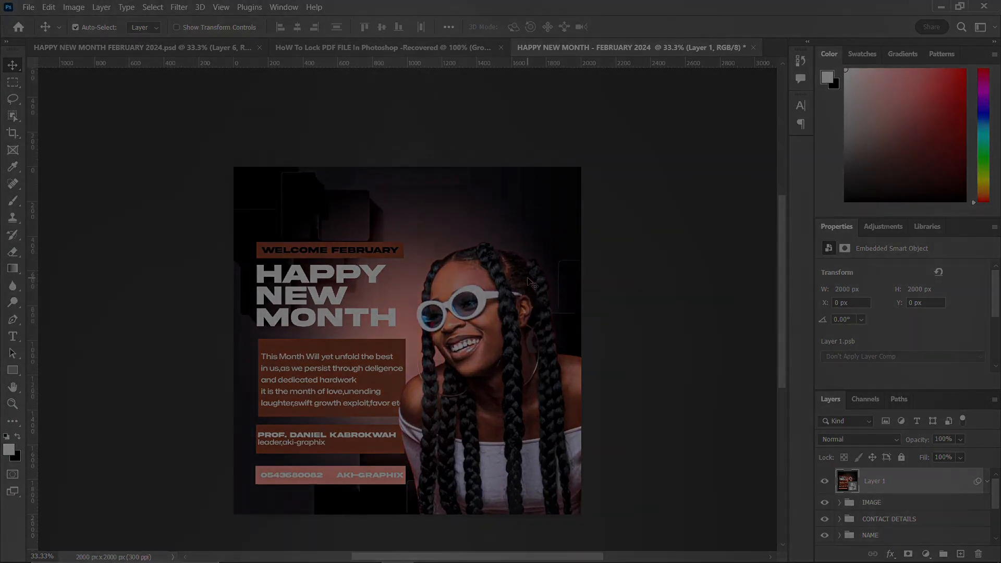
scroll(528, 284, up, 2)
scroll(527, 278, down, 2)
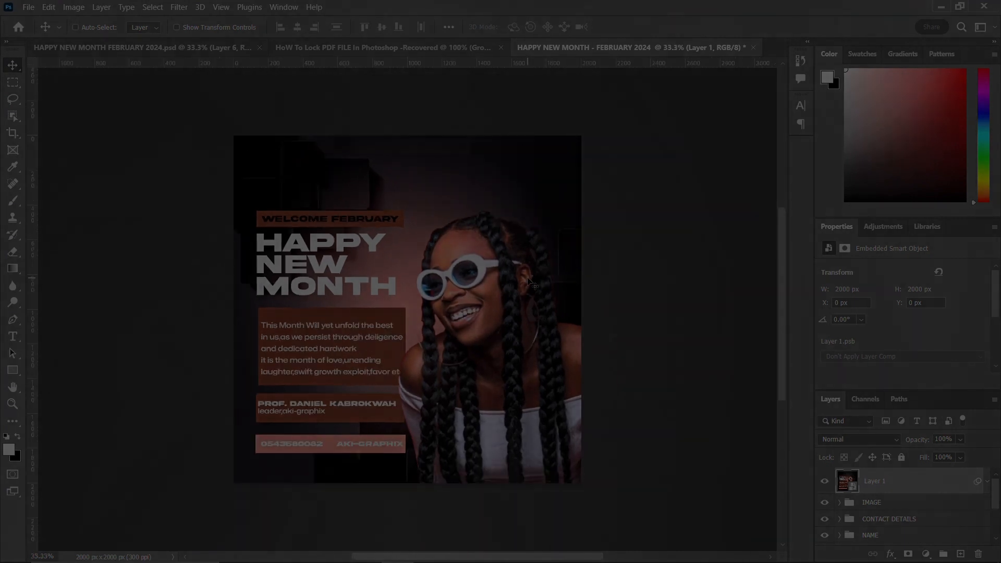